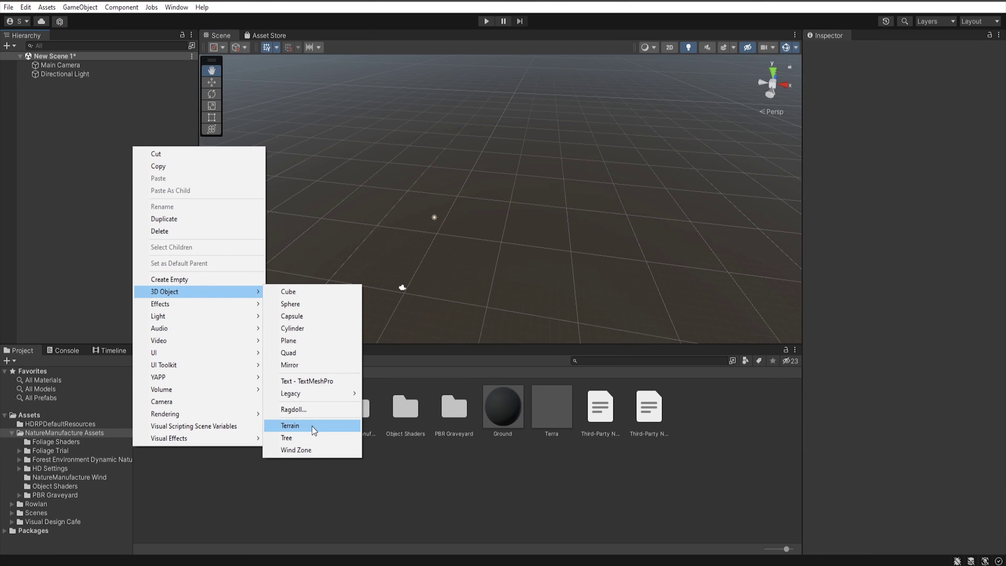
Create a new Terrain object and start editing its size, keeping height 50
{"action": "left_click", "coordinate": [311, 423]}
{"action": "left_click", "coordinate": [938, 484]}
{"action": "type", "text": "20"}
{"action": "key", "text": "Tab"}
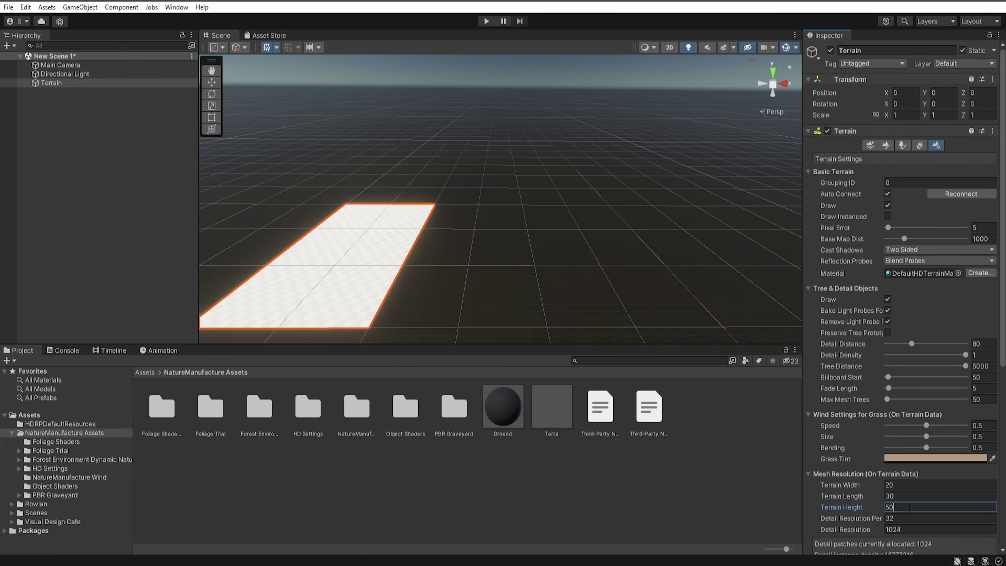
{"action": "key", "text": "Escape"}
{"action": "scroll", "coordinate": [919, 489], "scroll_direction": "down", "scroll_amount": 3}
Set the terrain width to 30 and length to 20, then choose Paint Texture
{"action": "type", "text": "30"}
{"action": "key", "text": "Tab"}
{"action": "type", "text": "20"}
{"action": "key", "text": "Return"}
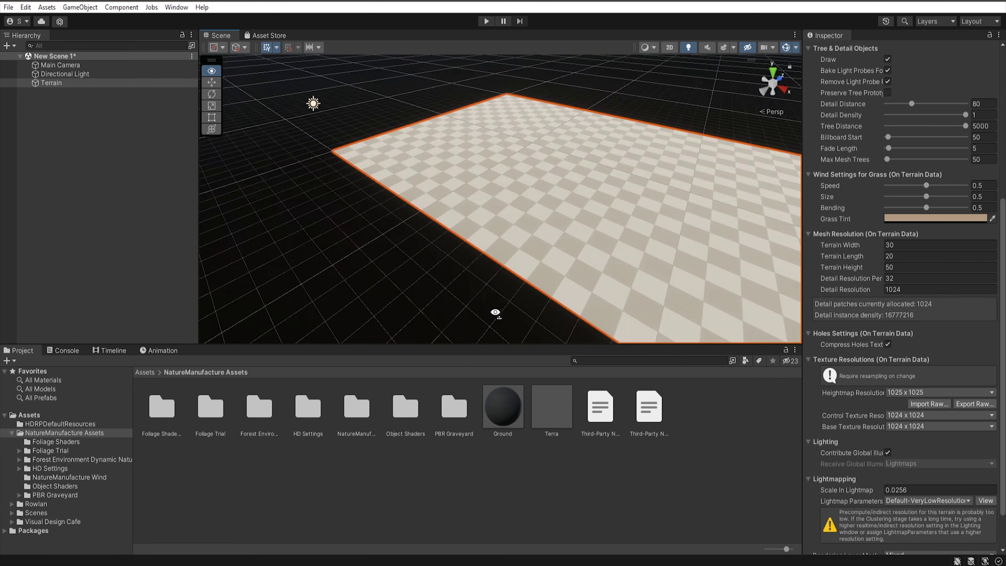
{"action": "left_click", "coordinate": [855, 157]}
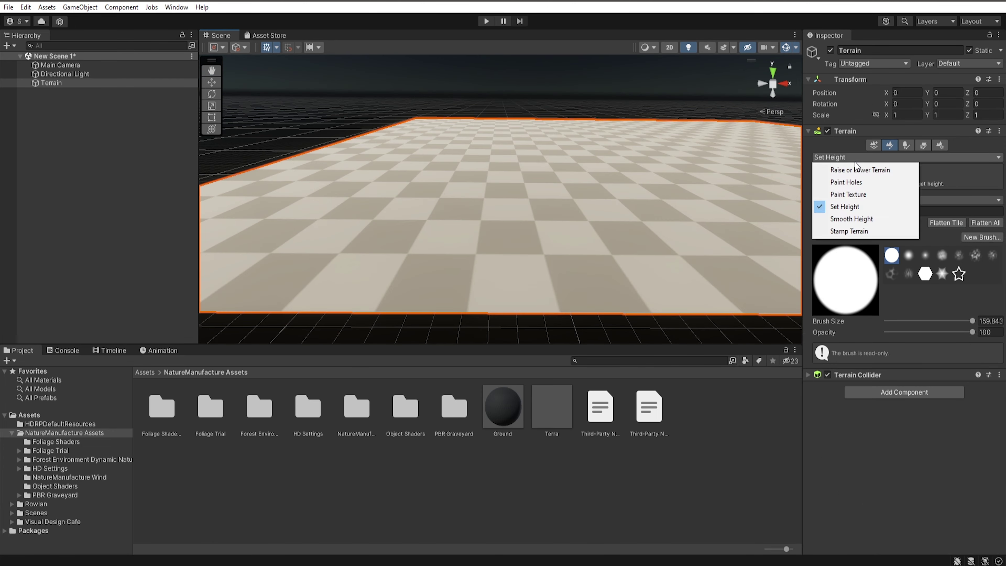
{"action": "left_click", "coordinate": [876, 199]}
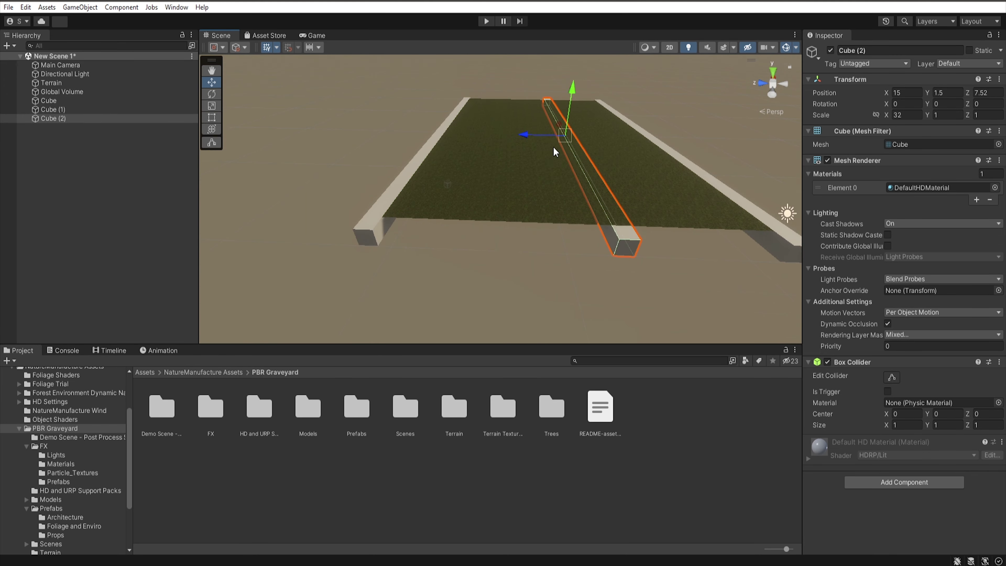
Check the cube borders, select the terrain for sculpting, and browse the graveyard architecture prefabs
{"action": "left_click_drag", "start_coordinate": [409, 149], "coordinate": [743, 144], "text": "alt"}
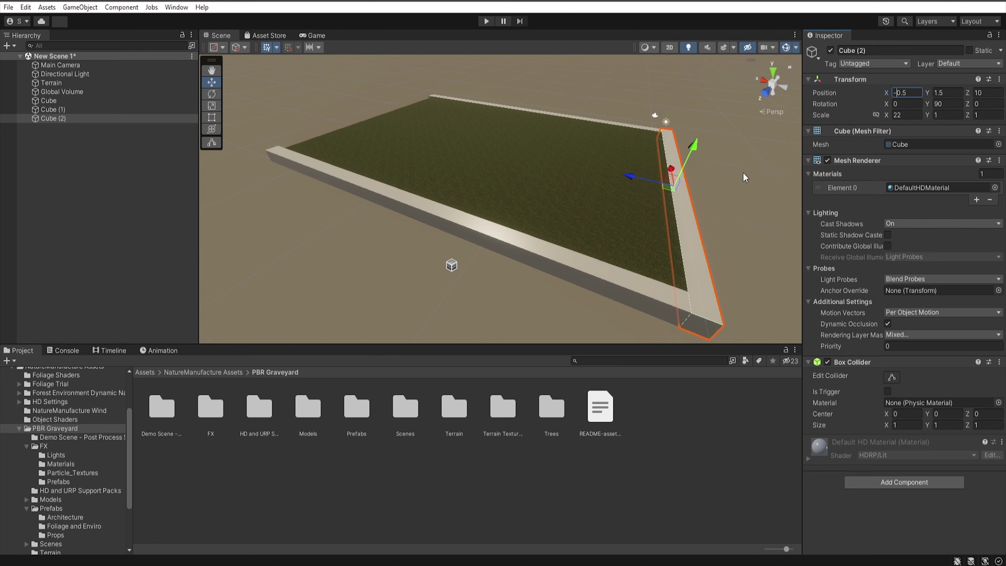
{"action": "left_click_drag", "start_coordinate": [744, 176], "coordinate": [627, 178], "text": "alt"}
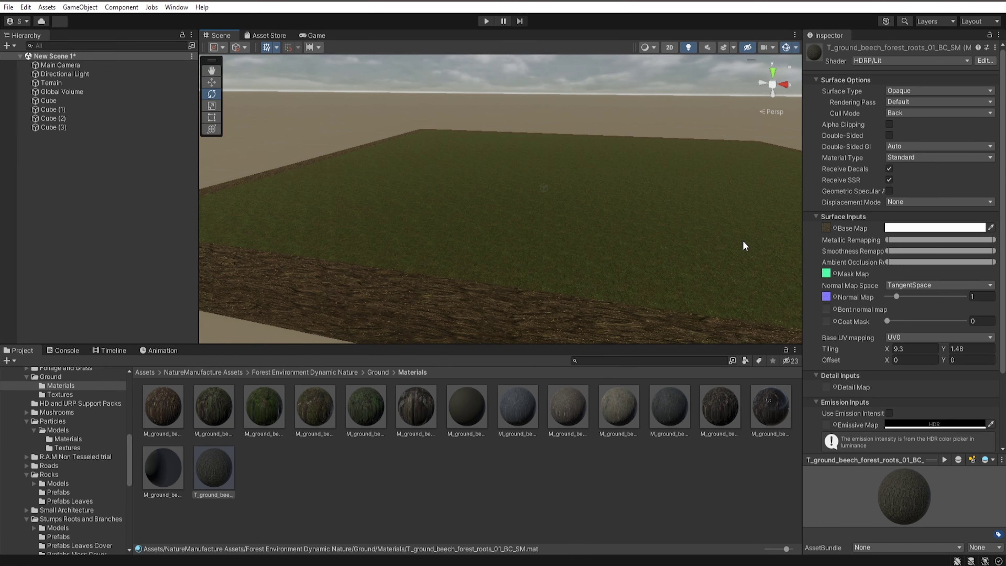
{"action": "left_click", "coordinate": [744, 242]}
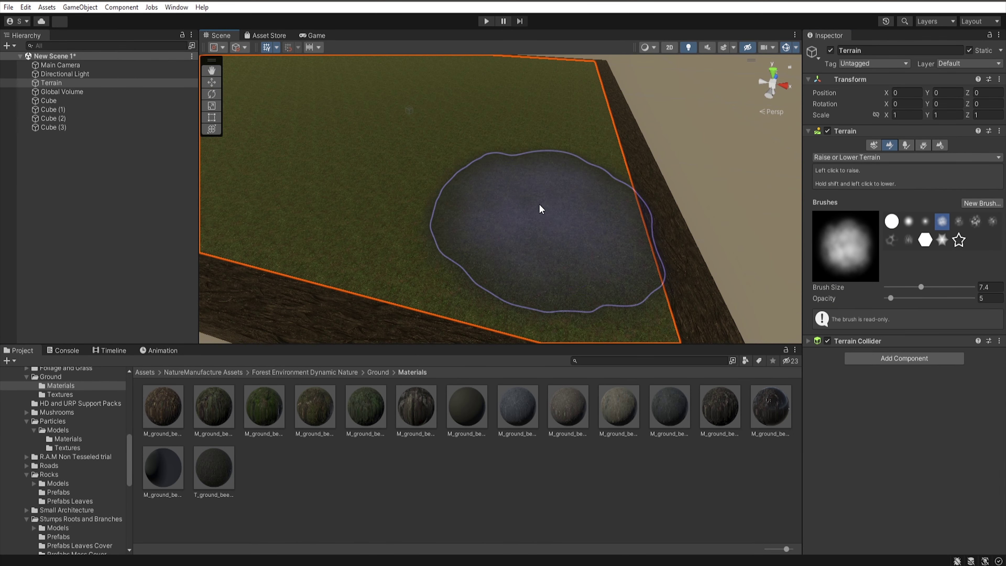
{"action": "left_click", "coordinate": [72, 450]}
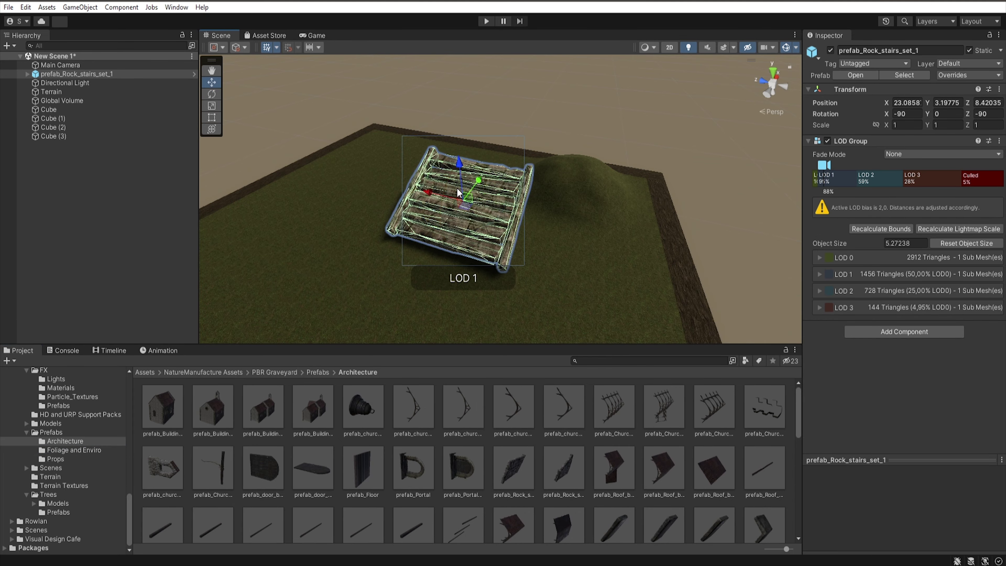
{"action": "mouse_move", "coordinate": [458, 193]}
{"action": "left_mouse_down", "text": "alt"}
{"action": "mouse_move", "coordinate": [531, 181]}
{"action": "mouse_move", "coordinate": [475, 186]}
{"action": "left_mouse_up", "text": "alt"}
Place the portal arch prefab on the terrain and focus the view on it
{"action": "scroll", "coordinate": [400, 481], "scroll_direction": "down", "scroll_amount": 3}
{"action": "scroll", "coordinate": [400, 481], "scroll_direction": "down", "scroll_amount": 3}
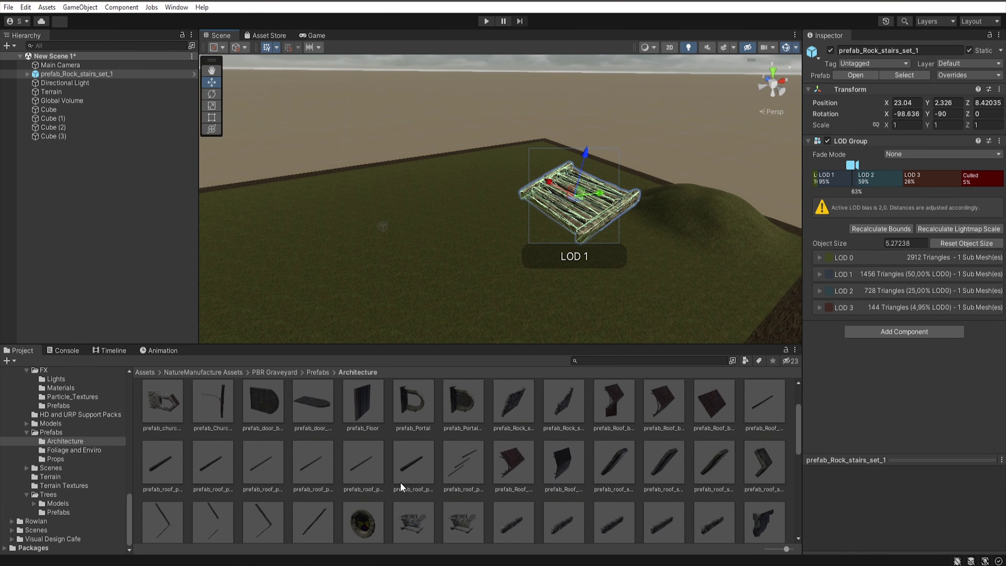
{"action": "scroll", "coordinate": [400, 482], "scroll_direction": "down", "scroll_amount": 3}
{"action": "scroll", "coordinate": [338, 489], "scroll_direction": "down", "scroll_amount": 2}
{"action": "left_click_drag", "start_coordinate": [420, 277], "coordinate": [451, 273], "text": "alt"}
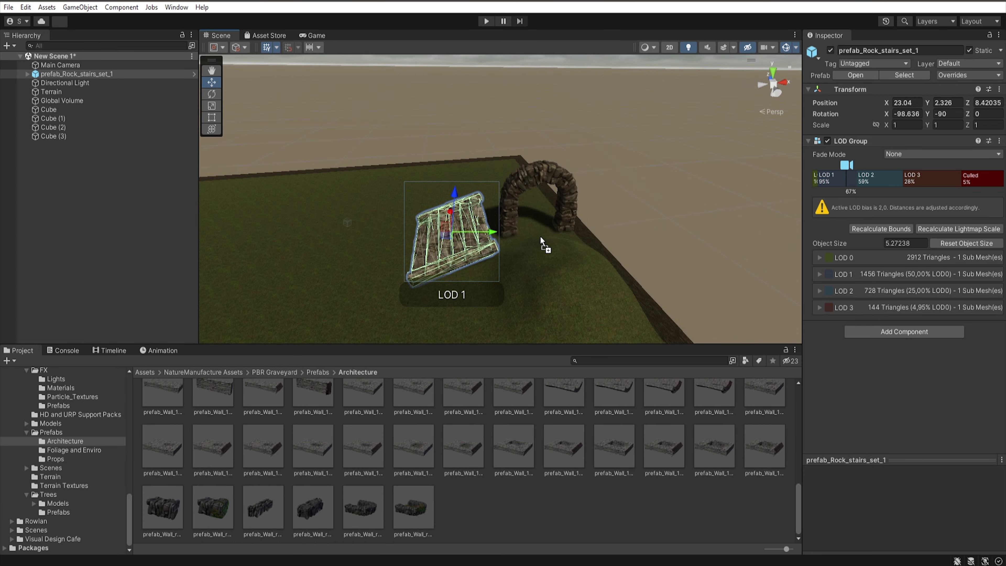
{"action": "mouse_move", "coordinate": [541, 237]}
{"action": "left_mouse_down"}
{"action": "mouse_move", "coordinate": [392, 154]}
{"action": "mouse_move", "coordinate": [438, 198]}
{"action": "mouse_move", "coordinate": [495, 222]}
{"action": "left_mouse_up"}
{"action": "key", "text": "f"}
Add a wall rock beside the portal and move it against the arch's base
{"action": "scroll", "coordinate": [580, 460], "scroll_direction": "down", "scroll_amount": 15}
{"action": "left_click_drag", "start_coordinate": [163, 507], "coordinate": [343, 328]}
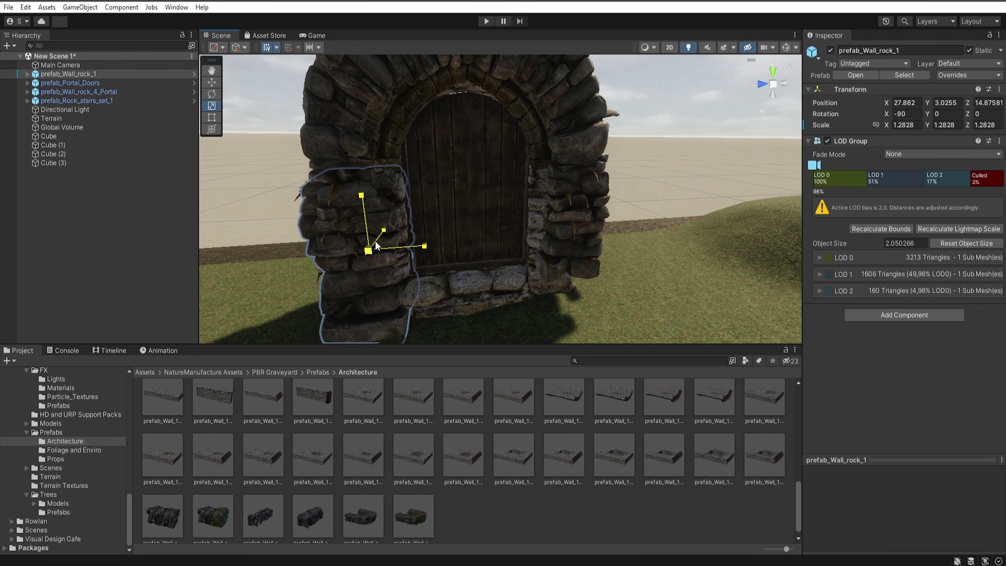
{"action": "key", "text": "w"}
{"action": "mouse_move", "coordinate": [376, 246]}
{"action": "left_mouse_down"}
{"action": "mouse_move", "coordinate": [414, 251]}
{"action": "mouse_move", "coordinate": [579, 335]}
{"action": "left_mouse_up"}
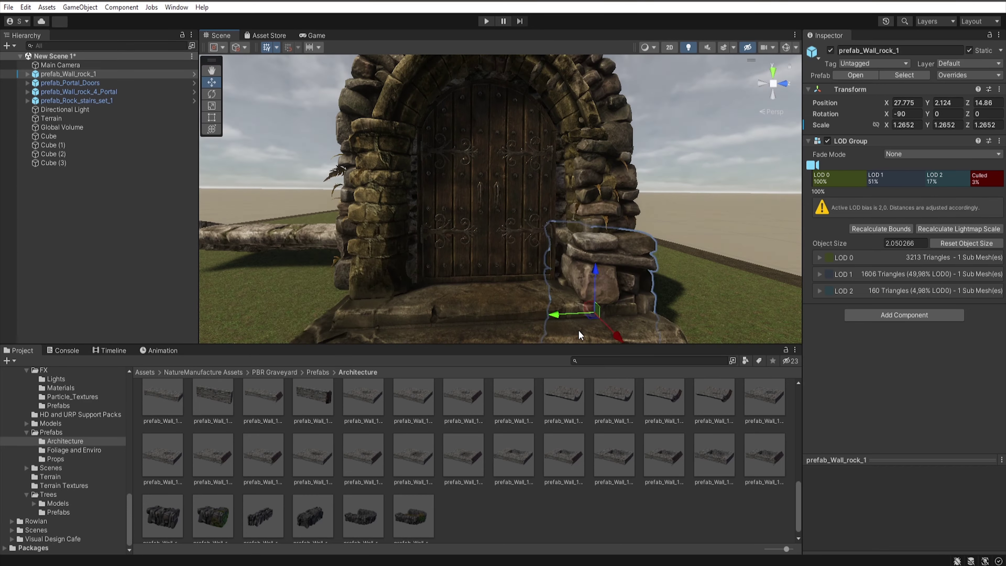
Rotate the right door wing open, then review the gate head-on and from above
{"action": "left_click", "coordinate": [522, 217]}
{"action": "key", "text": "e"}
{"action": "left_click_drag", "start_coordinate": [463, 164], "coordinate": [571, 127], "text": "alt"}
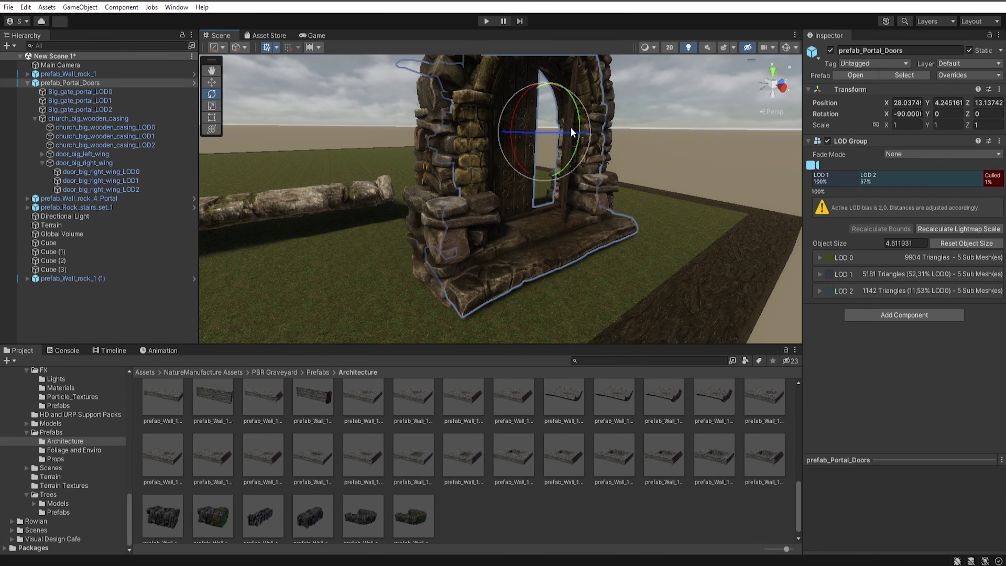
{"action": "left_click", "coordinate": [89, 180]}
{"action": "key", "text": "Left"}
{"action": "key", "text": "Left"}
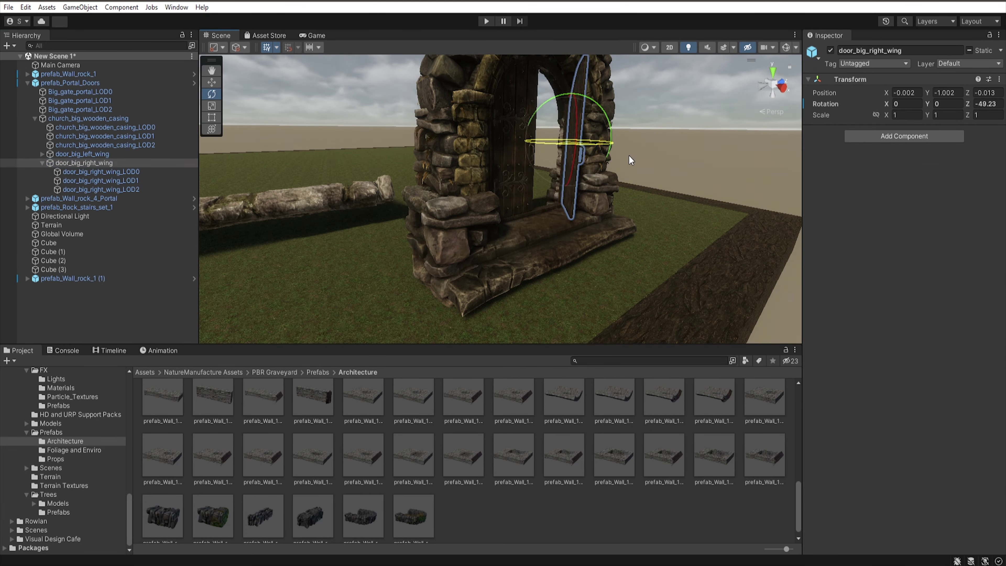
{"action": "mouse_move", "coordinate": [277, 186]}
{"action": "left_mouse_down", "text": "alt"}
{"action": "mouse_move", "coordinate": [372, 217]}
{"action": "mouse_move", "coordinate": [286, 214]}
{"action": "left_mouse_up", "text": "alt"}
{"action": "left_click", "coordinate": [35, 118]}
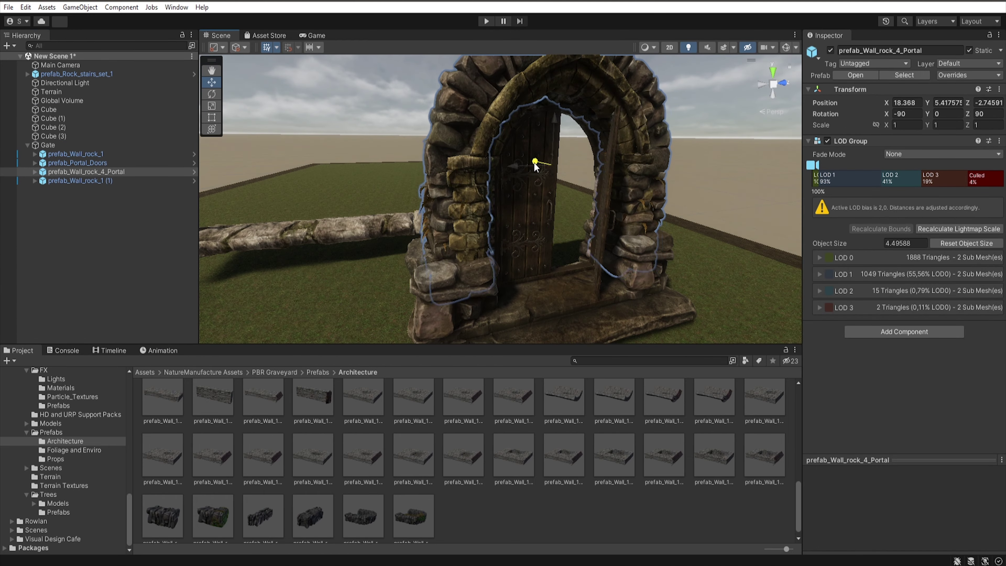
{"action": "left_click_drag", "start_coordinate": [338, 104], "coordinate": [531, 183], "text": "alt"}
{"action": "scroll", "coordinate": [483, 240], "scroll_direction": "down", "scroll_amount": 3}
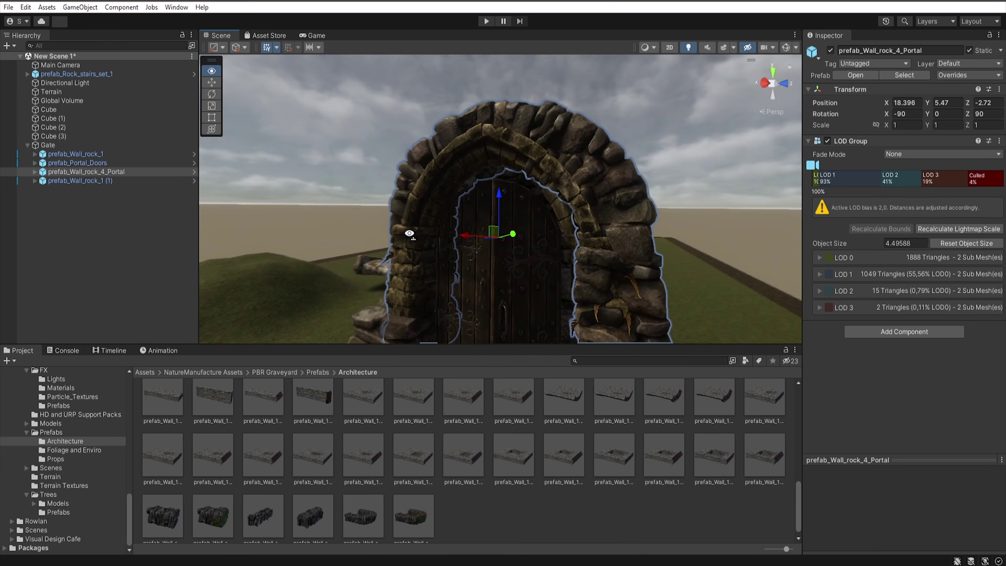
{"action": "key", "text": "e"}
{"action": "left_click_drag", "start_coordinate": [483, 239], "coordinate": [460, 279], "text": "alt"}
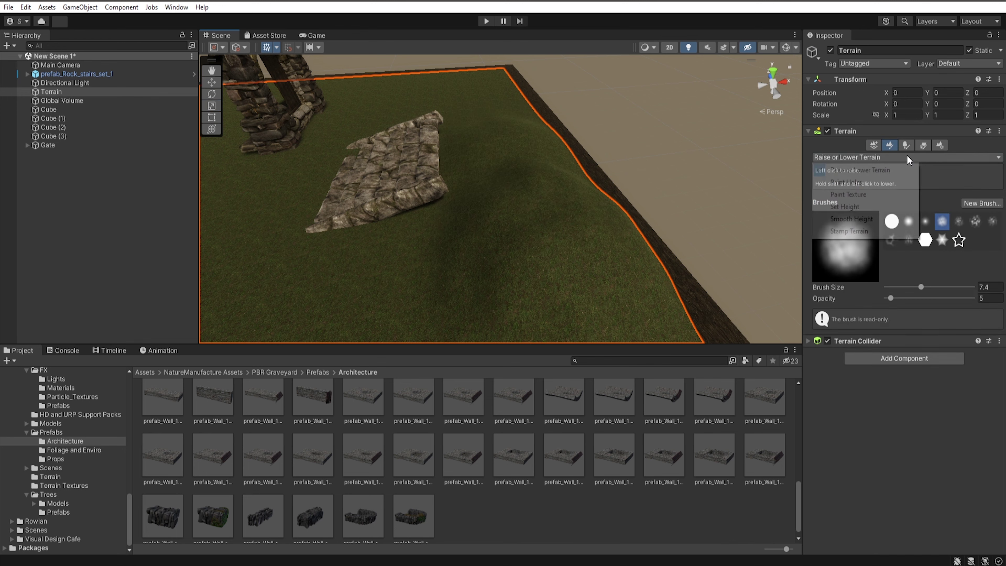
Flatten the hilltop with Set Height, then drop a rock wall piece into the scene
{"action": "left_click", "coordinate": [845, 206]}
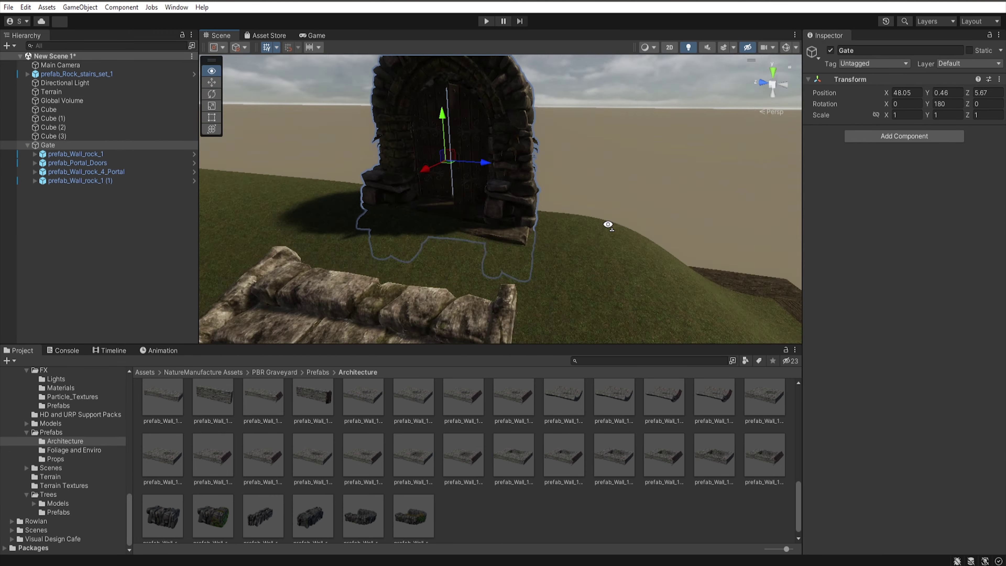
{"action": "left_click", "coordinate": [559, 266]}
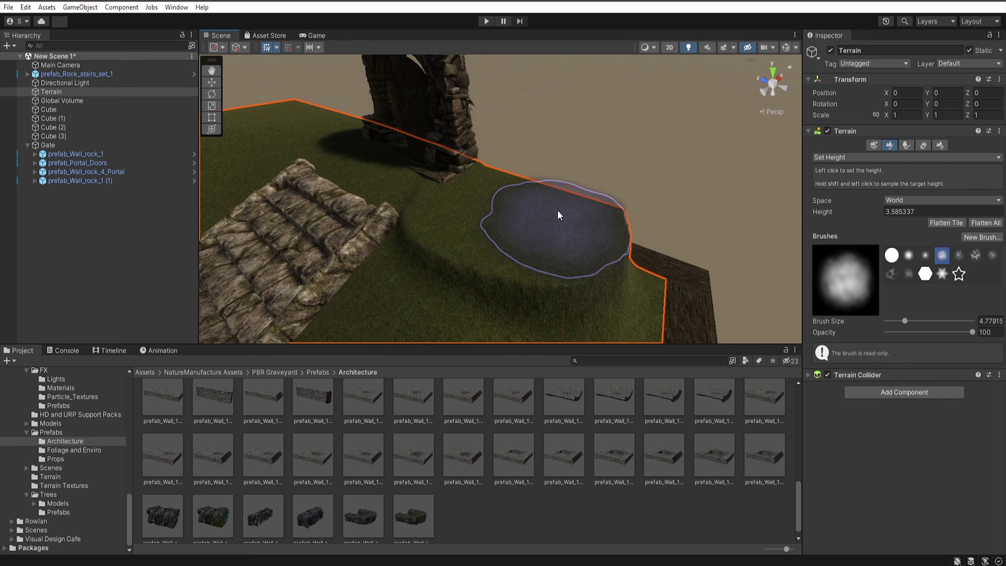
{"action": "left_click", "coordinate": [871, 157]}
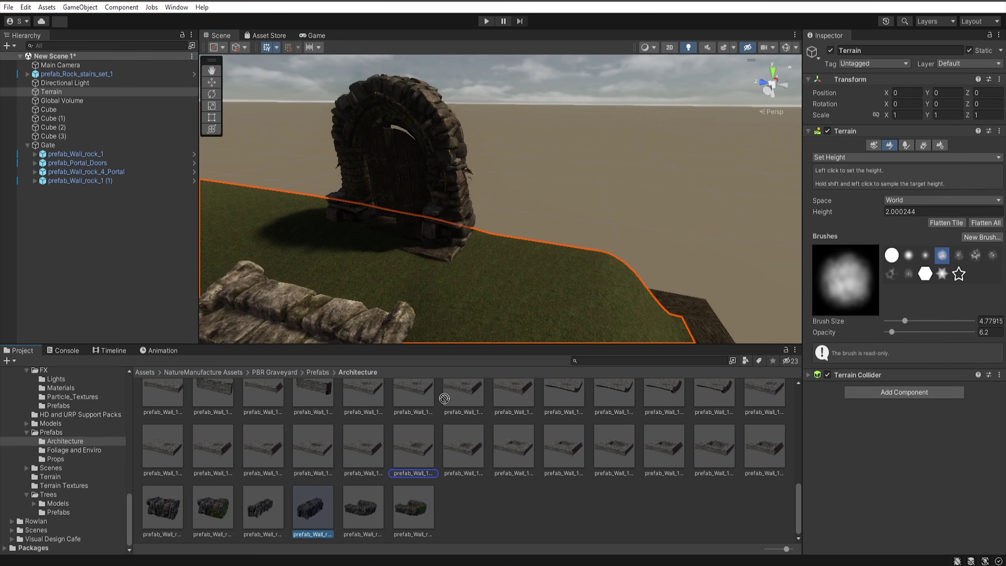
{"action": "left_click_drag", "start_coordinate": [312, 515], "coordinate": [590, 238]}
{"action": "left_click_drag", "start_coordinate": [479, 269], "coordinate": [527, 333], "text": "alt"}
Turn a rock wall piece to face the other way to line up the wall
{"action": "scroll", "coordinate": [550, 483], "scroll_direction": "up", "scroll_amount": 1}
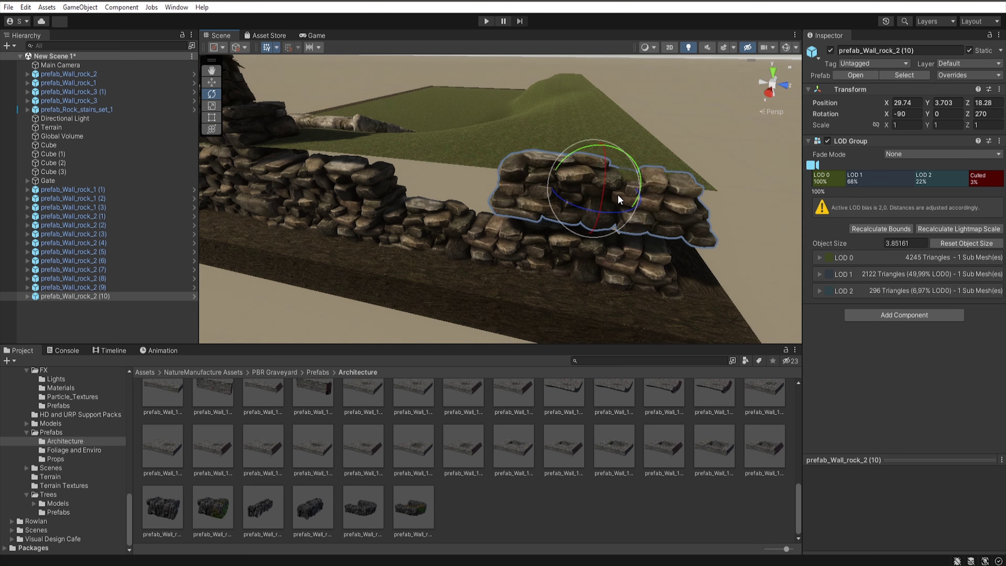
{"action": "left_click_drag", "start_coordinate": [620, 200], "coordinate": [476, 226]}
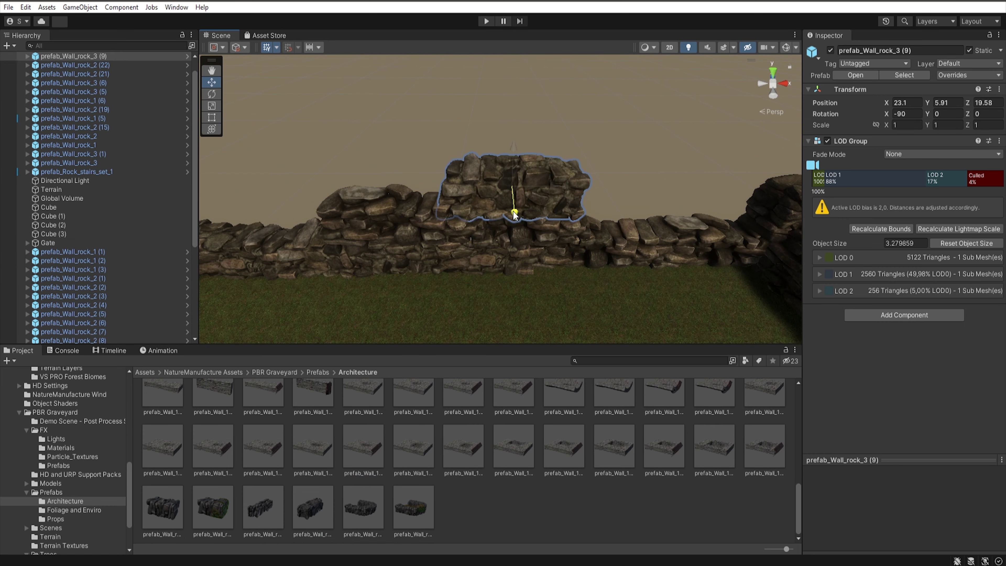
Look along the wall against the sky and select a wall piece to adjust
{"action": "right_click_drag", "start_coordinate": [521, 246], "coordinate": [438, 254]}
{"action": "right_click_drag", "start_coordinate": [506, 256], "coordinate": [499, 208]}
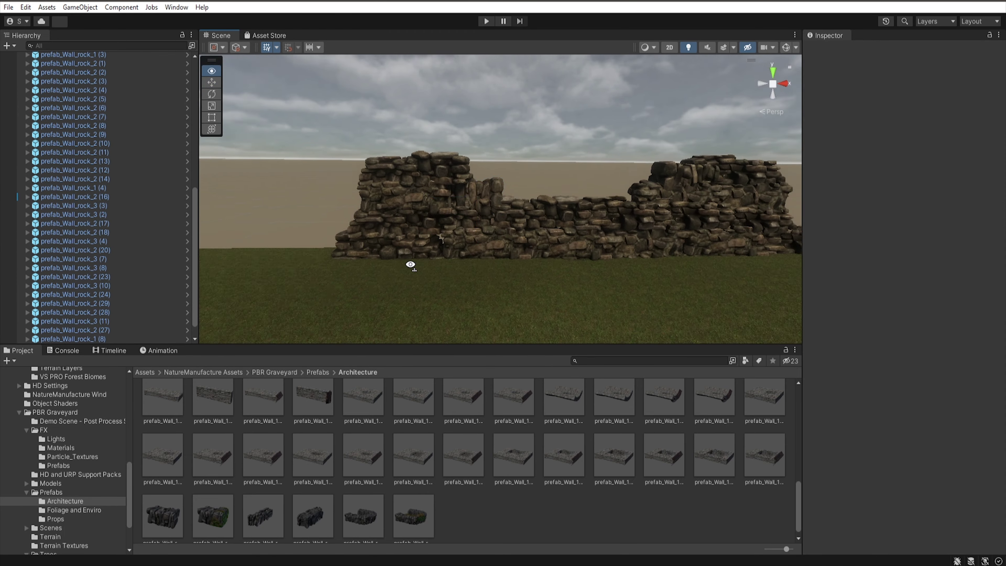
{"action": "scroll", "coordinate": [246, 511], "scroll_direction": "down", "scroll_amount": 2}
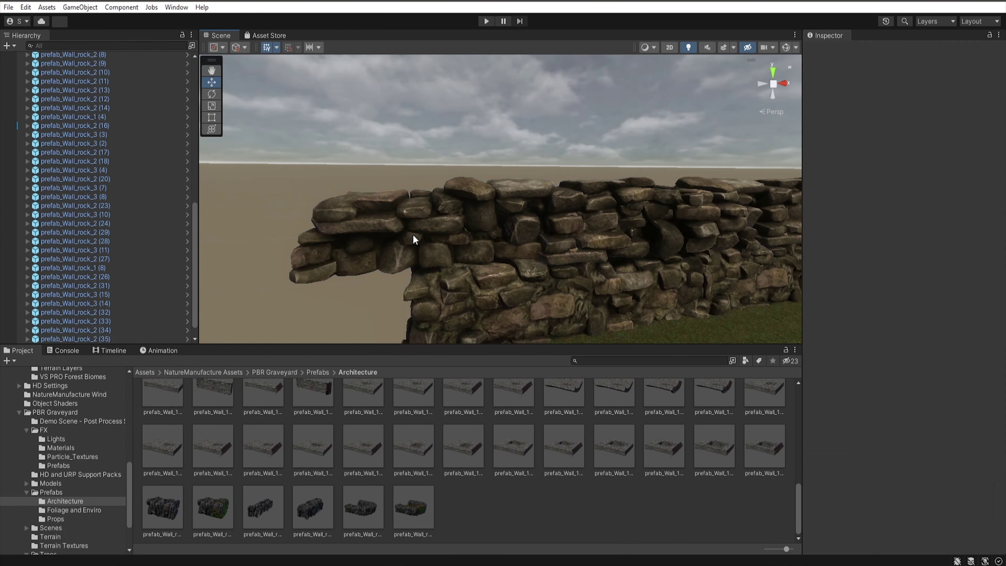
{"action": "left_click", "coordinate": [544, 179]}
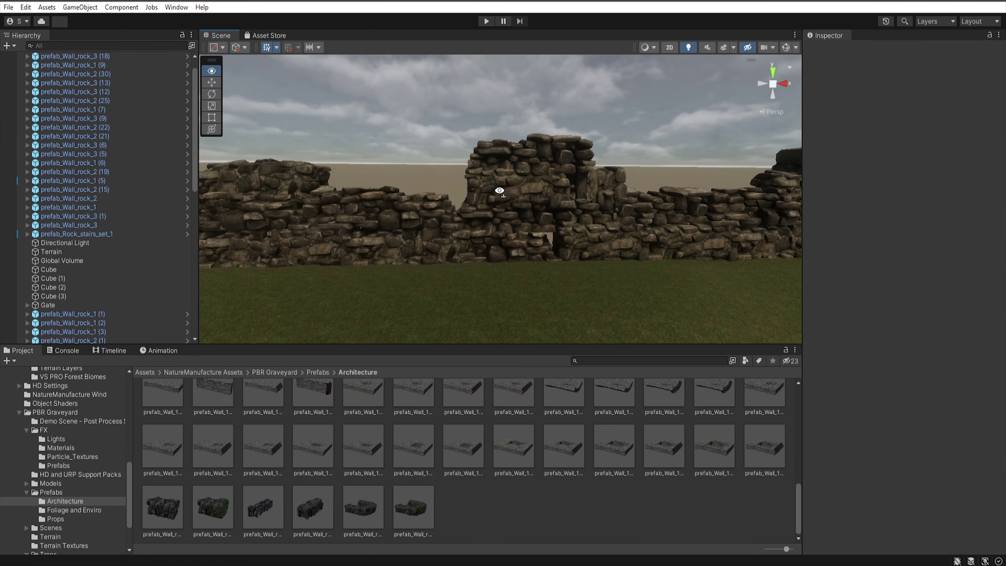
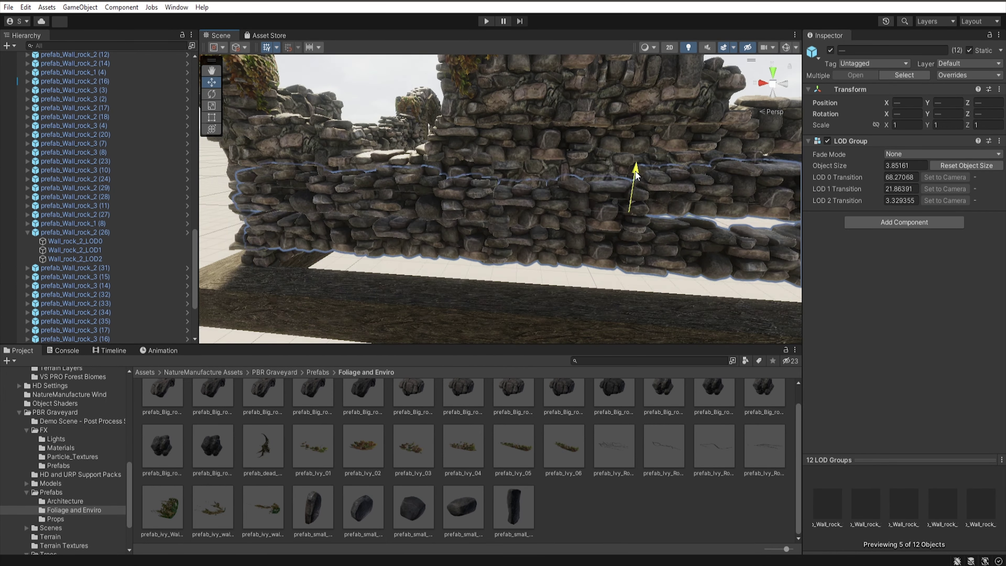
Select a single wall rock piece and bring the view in close, facing the lower stone wall
{"action": "left_click", "coordinate": [721, 182]}
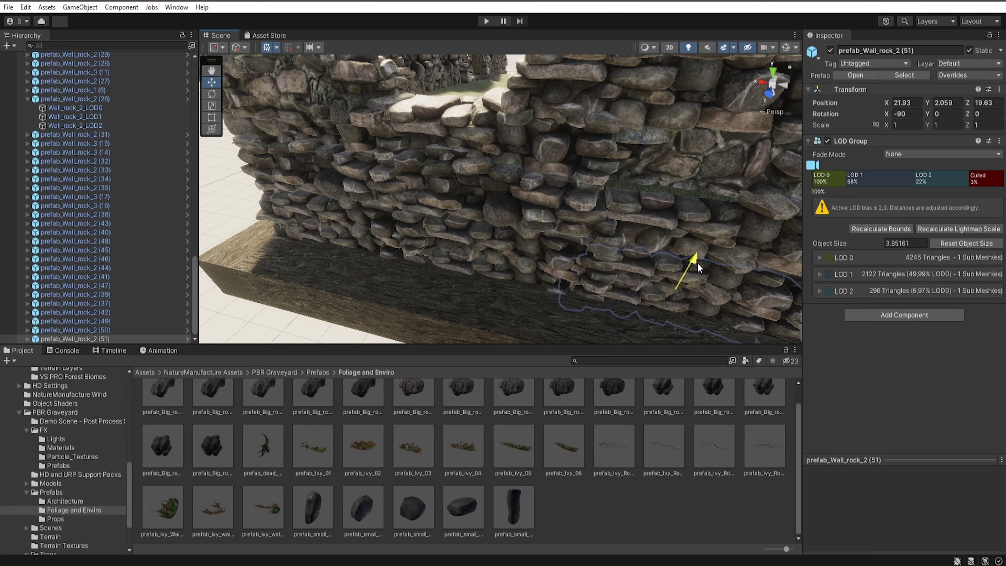
{"action": "left_click_drag", "start_coordinate": [741, 158], "coordinate": [662, 212], "text": "alt"}
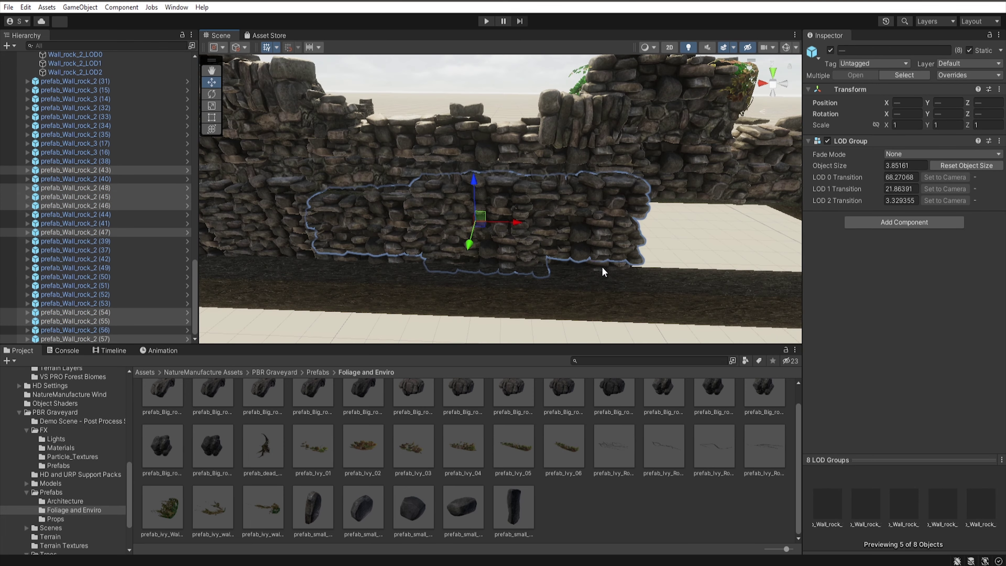
{"action": "left_click_drag", "start_coordinate": [398, 237], "coordinate": [411, 164], "text": "alt"}
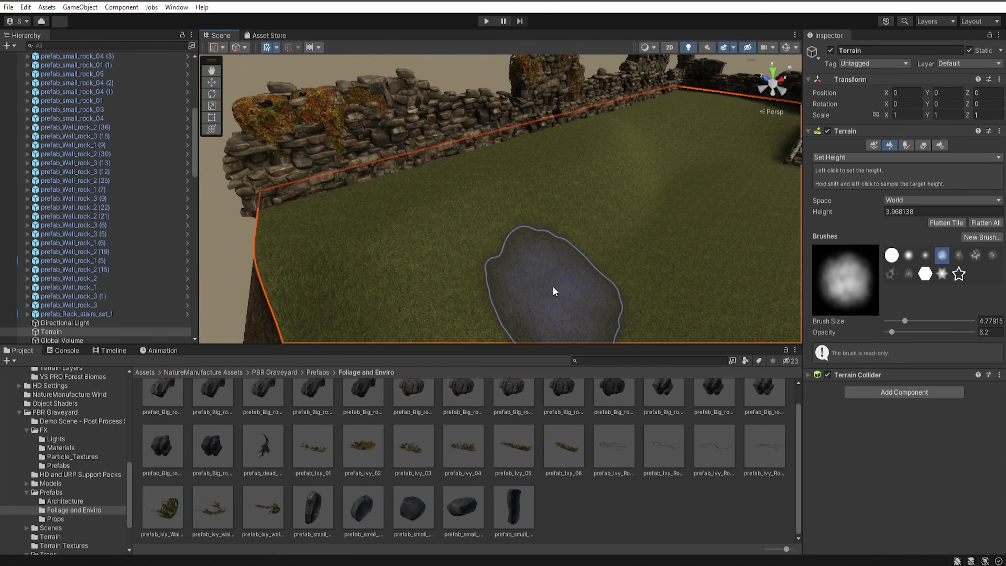
Switch the terrain sculpting tool to Smooth Height from a low angle facing the wall
{"action": "scroll", "coordinate": [557, 209], "scroll_direction": "down", "scroll_amount": 5}
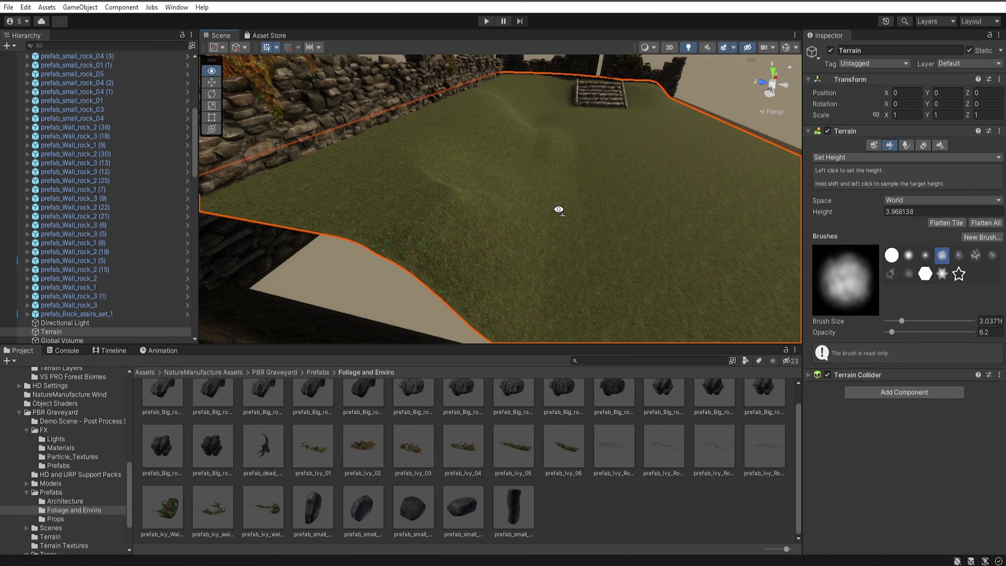
{"action": "scroll", "coordinate": [548, 207], "scroll_direction": "down", "scroll_amount": 5}
{"action": "mouse_move", "coordinate": [548, 207]}
{"action": "left_mouse_down", "text": "alt"}
{"action": "mouse_move", "coordinate": [725, 165]}
{"action": "mouse_move", "coordinate": [500, 184]}
{"action": "mouse_move", "coordinate": [555, 214]}
{"action": "left_mouse_up", "text": "alt"}
{"action": "left_click", "coordinate": [907, 157]}
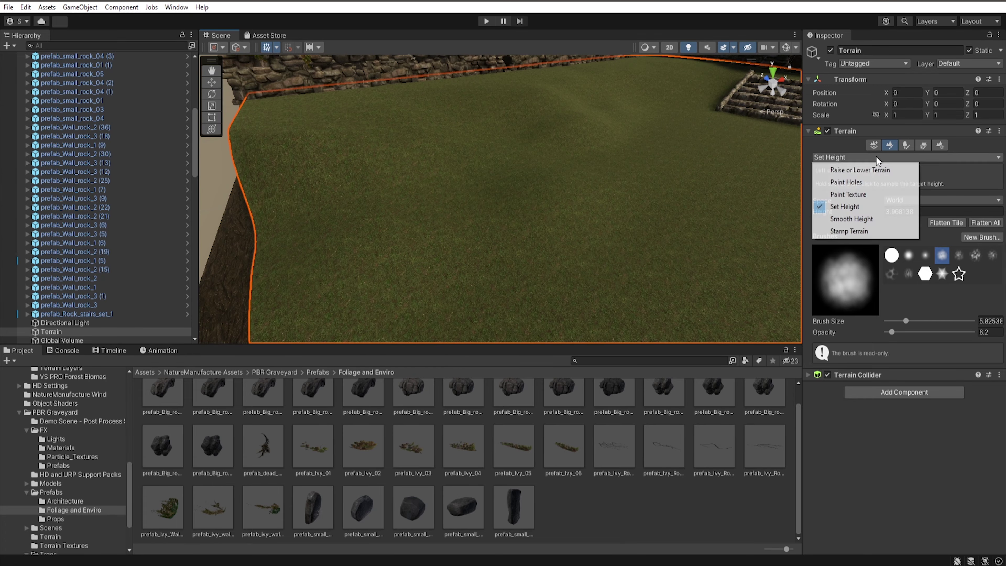
{"action": "left_click", "coordinate": [852, 223]}
Lower and smooth the terrain's front edge near the stairs, then reduce the brush opacity
{"action": "left_click_drag", "start_coordinate": [584, 94], "coordinate": [578, 139], "text": "alt"}
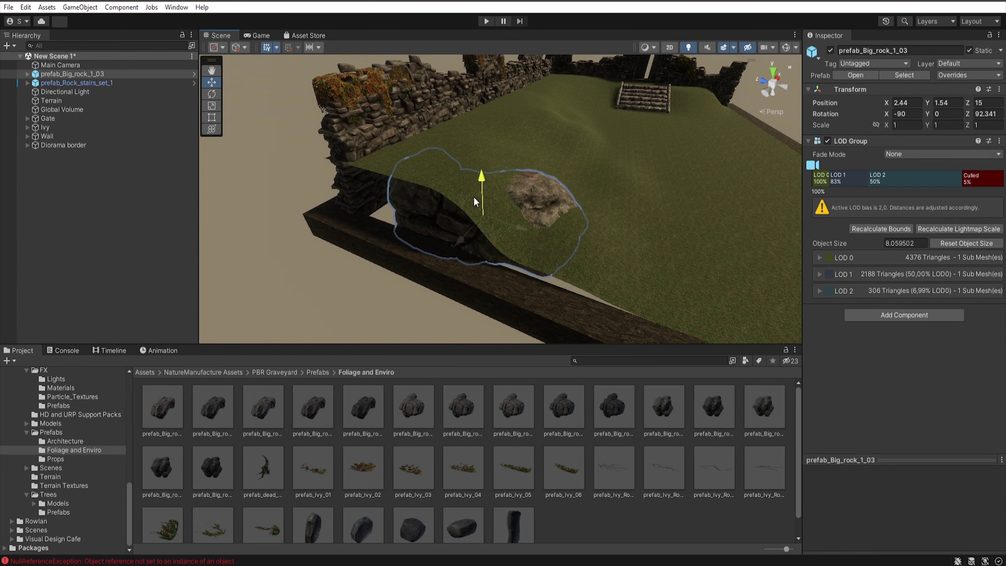
{"action": "left_click_drag", "start_coordinate": [518, 244], "coordinate": [527, 102]}
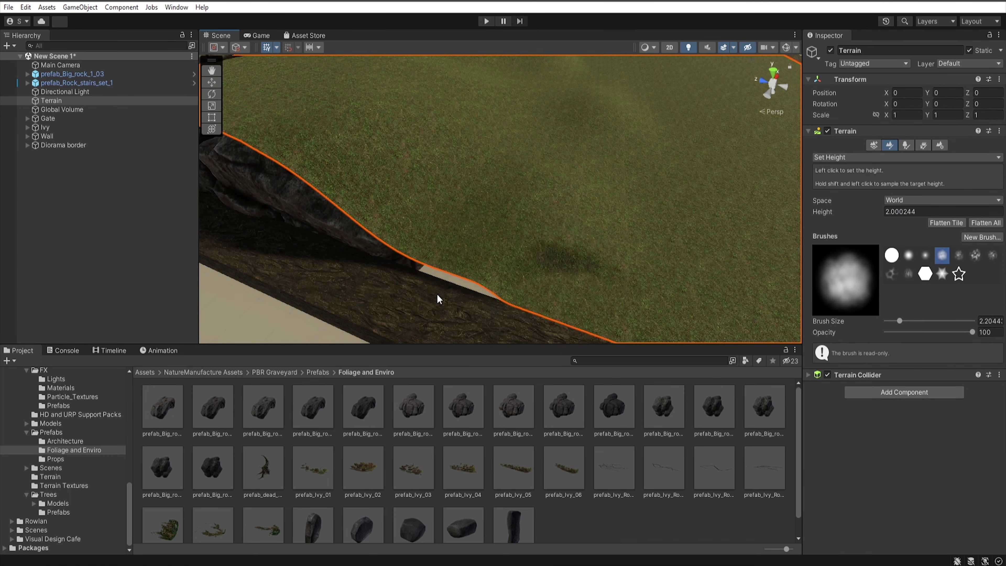
{"action": "left_click_drag", "start_coordinate": [565, 323], "coordinate": [460, 236]}
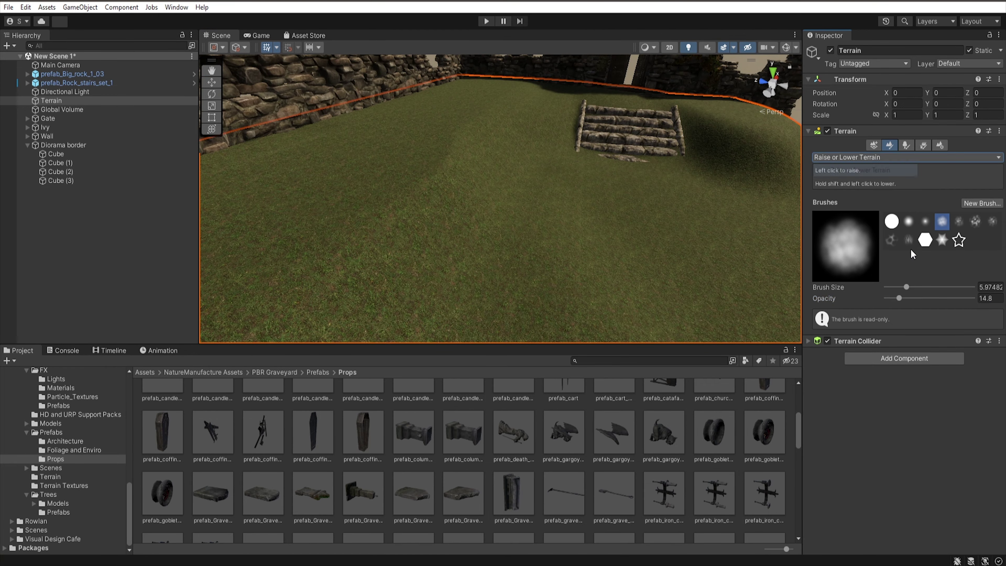
{"action": "left_click", "coordinate": [893, 300]}
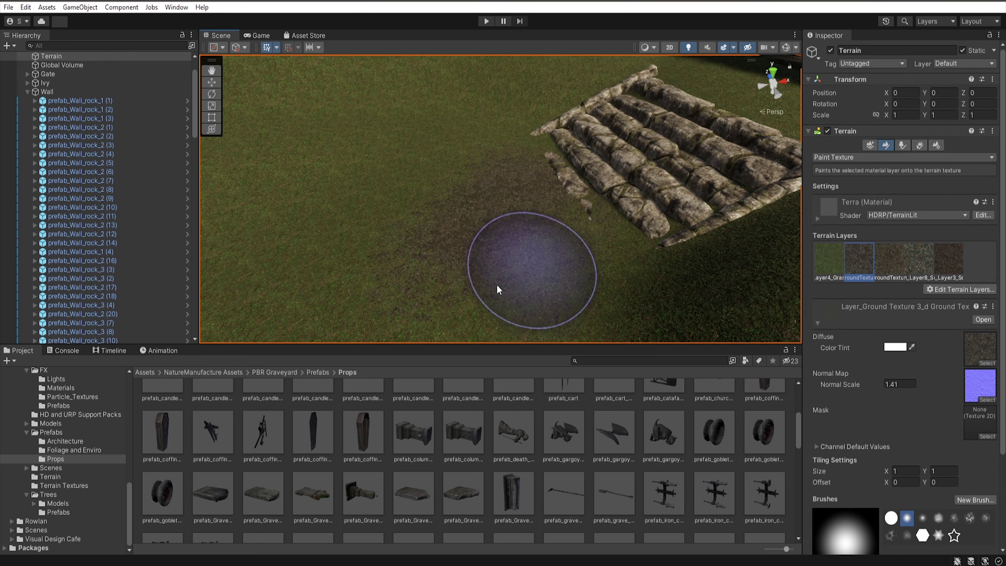
Paint dirt and wet-soil patches near the stairs with a smaller streaky brush
{"action": "right_click_drag", "start_coordinate": [581, 264], "coordinate": [632, 227]}
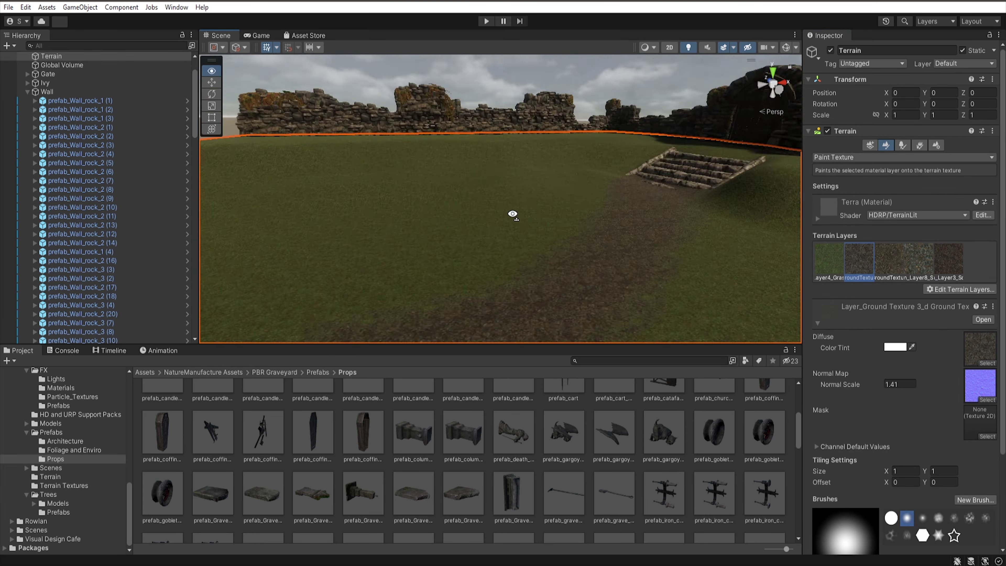
{"action": "left_click", "coordinate": [907, 421]}
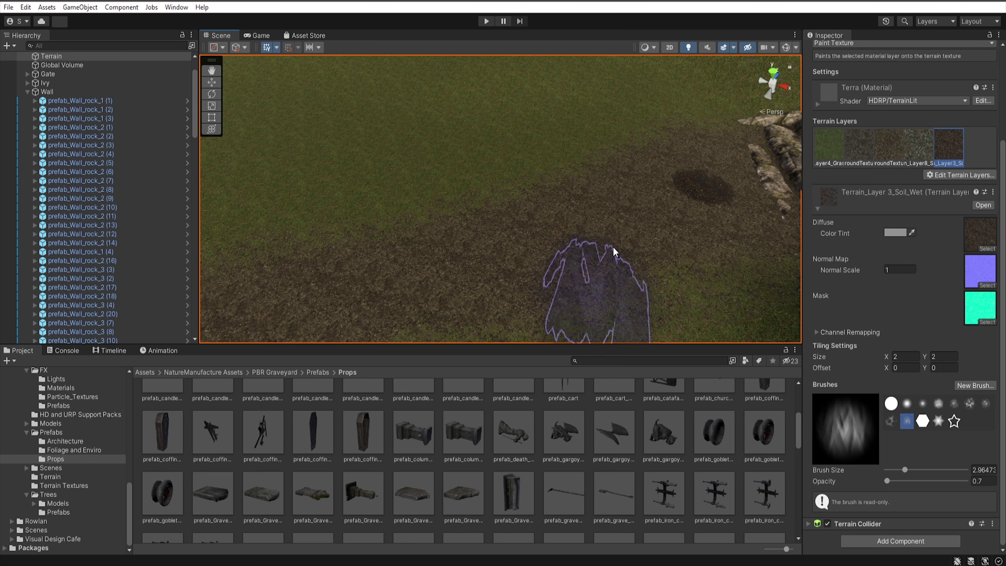
{"action": "mouse_move", "coordinate": [297, 296]}
{"action": "right_mouse_down"}
{"action": "mouse_move", "coordinate": [468, 227]}
{"action": "mouse_move", "coordinate": [502, 262]}
{"action": "right_mouse_up"}
{"action": "key", "text": "bracketleft"}
{"action": "key", "text": "bracketleft"}
{"action": "key", "text": "bracketleft"}
{"action": "mouse_move", "coordinate": [522, 208]}
{"action": "right_mouse_down"}
{"action": "mouse_move", "coordinate": [337, 191]}
{"action": "mouse_move", "coordinate": [332, 149]}
{"action": "right_mouse_up"}
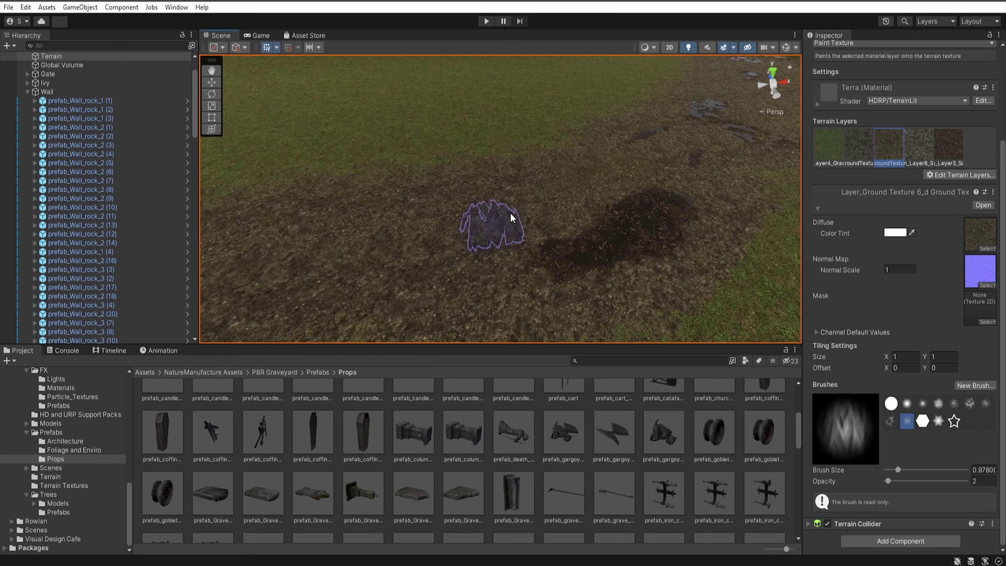
{"action": "right_click_drag", "start_coordinate": [477, 316], "coordinate": [327, 234]}
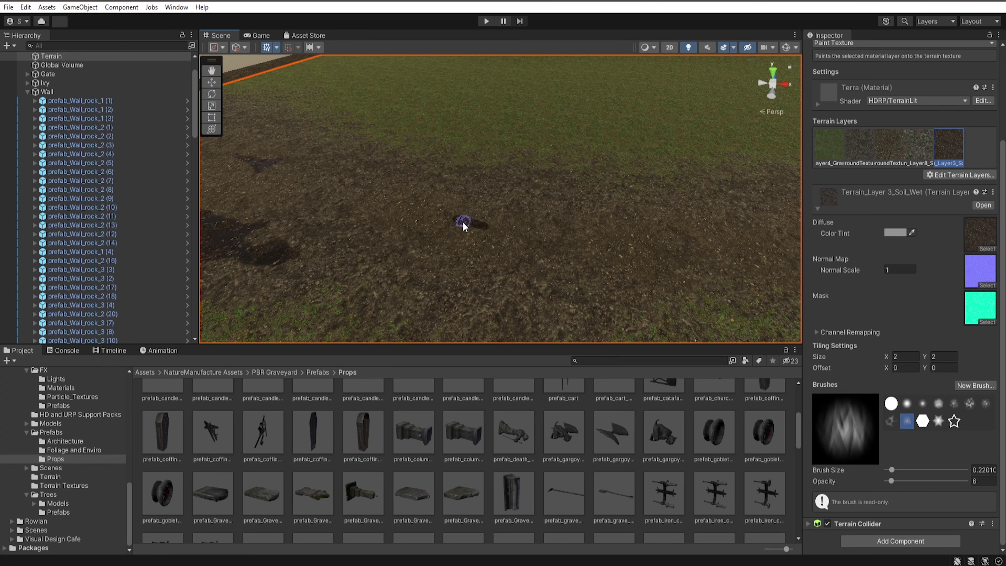
{"action": "left_click_drag", "start_coordinate": [464, 273], "coordinate": [538, 270], "text": "alt"}
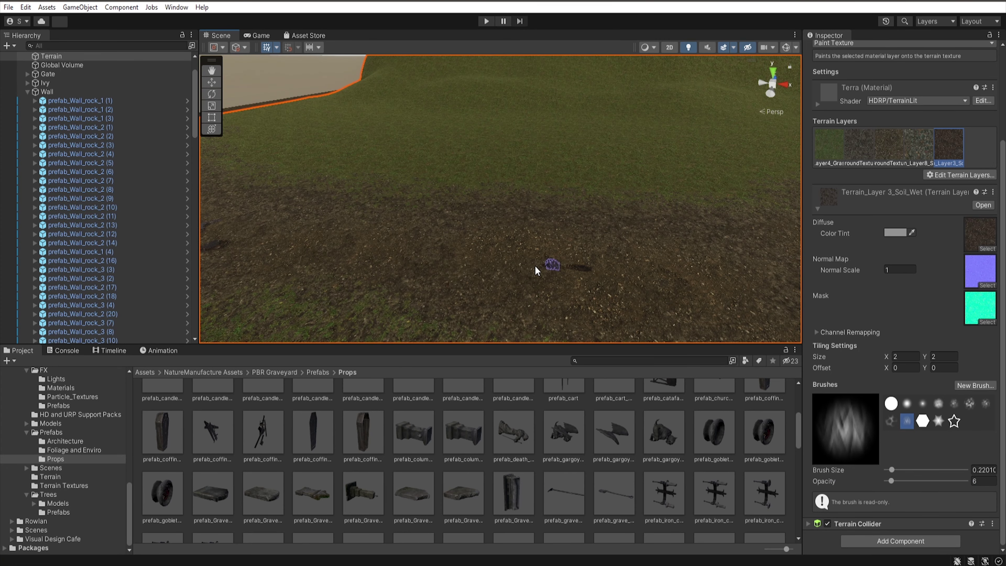
Add small bumps along the terrain edge with Raise or Lower Terrain, and add Micro Shadows to Global Volume
{"action": "left_click", "coordinate": [902, 43]}
{"action": "left_click", "coordinate": [854, 168]}
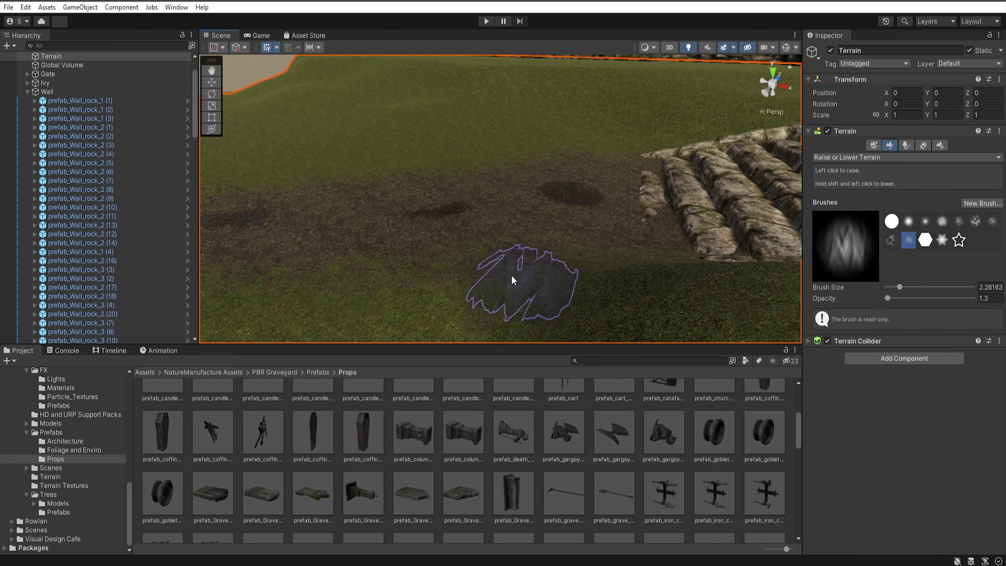
{"action": "left_click_drag", "start_coordinate": [626, 205], "coordinate": [602, 137], "text": "alt"}
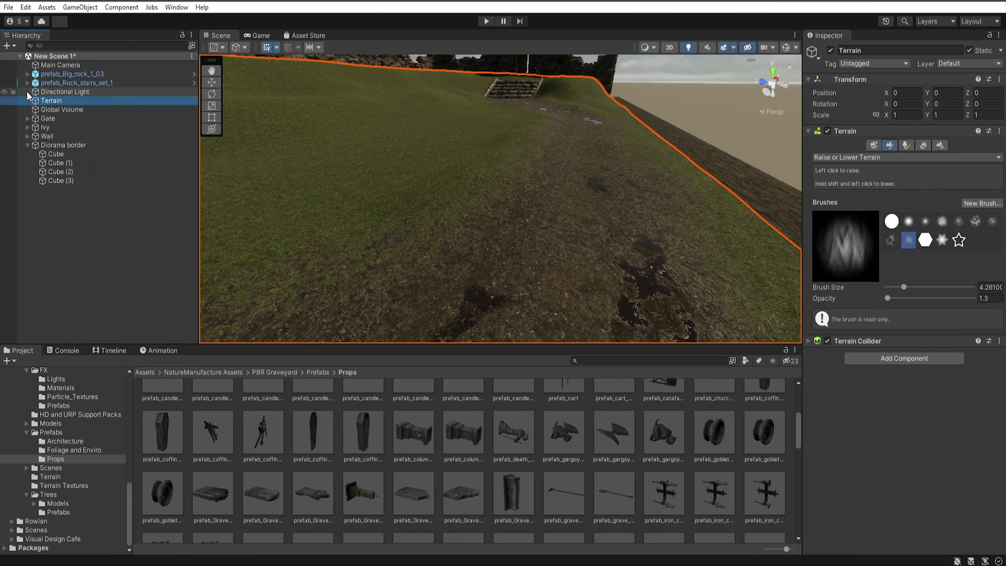
{"action": "left_click_drag", "start_coordinate": [502, 222], "coordinate": [285, 198], "text": "alt"}
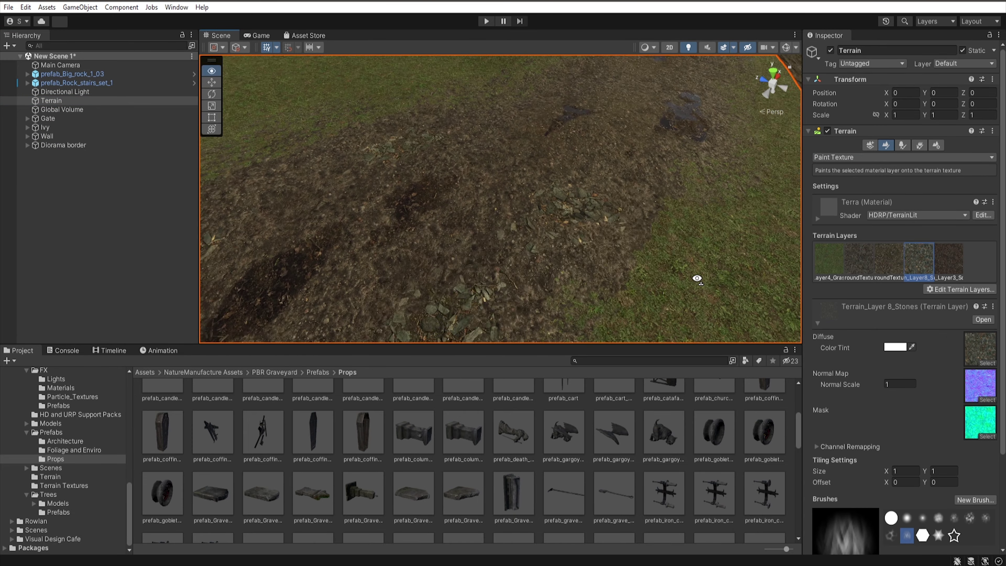
{"action": "left_click_drag", "start_coordinate": [604, 253], "coordinate": [448, 228], "text": "alt"}
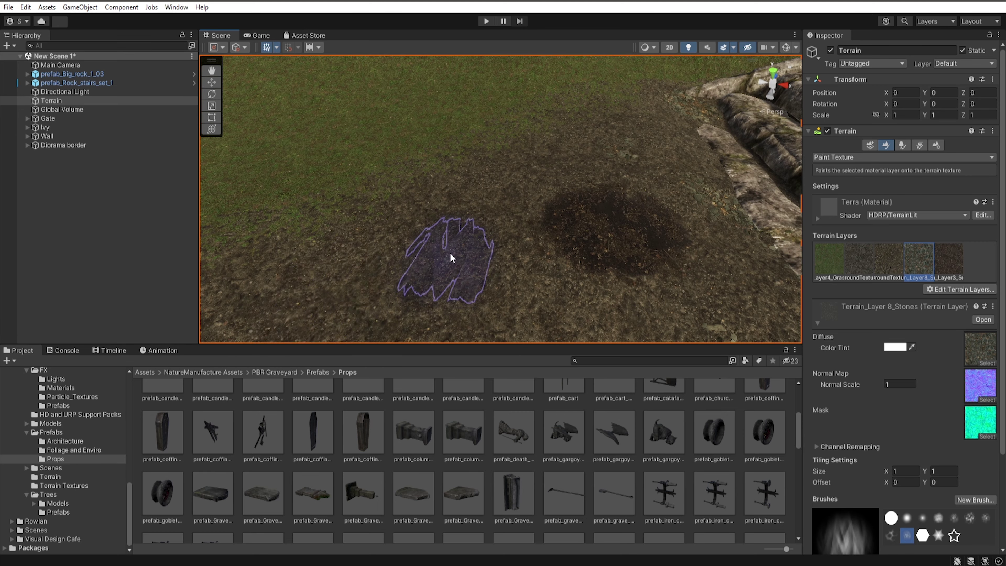
{"action": "left_click", "coordinate": [876, 449]}
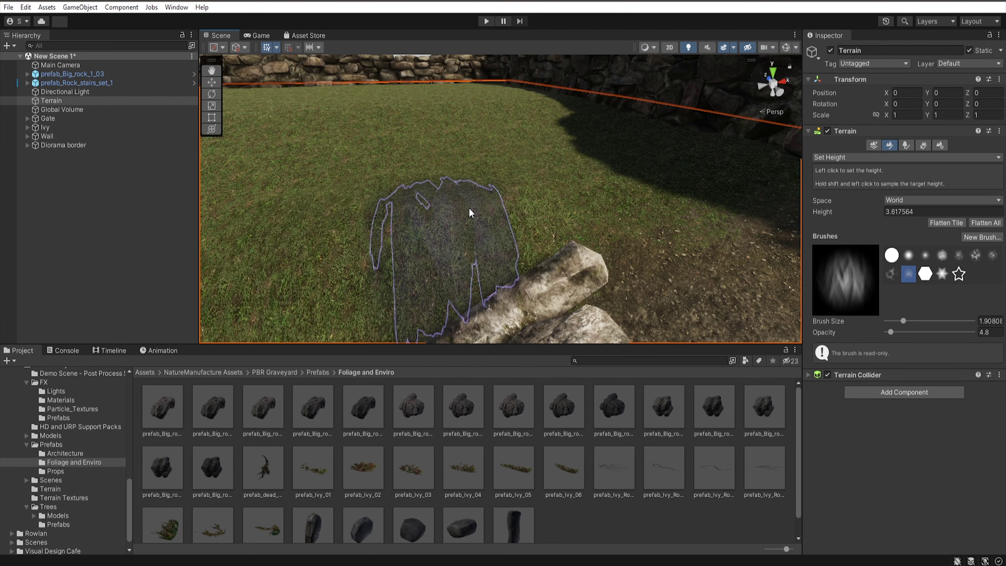
Smooth the mound with the soft cloudy brush, set clouds to Overcast, and place two dead trees
{"action": "left_click", "coordinate": [835, 221]}
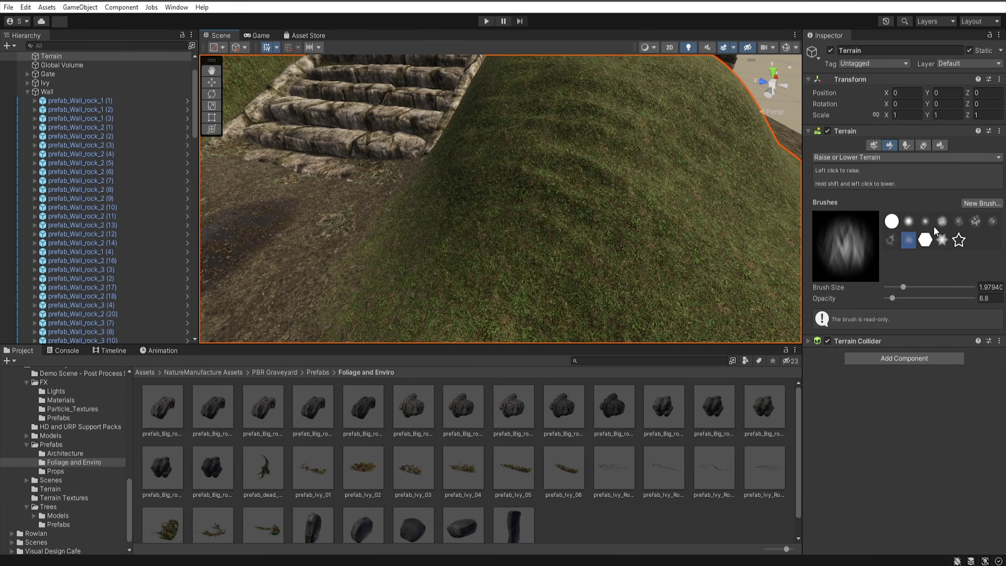
{"action": "left_click", "coordinate": [940, 221]}
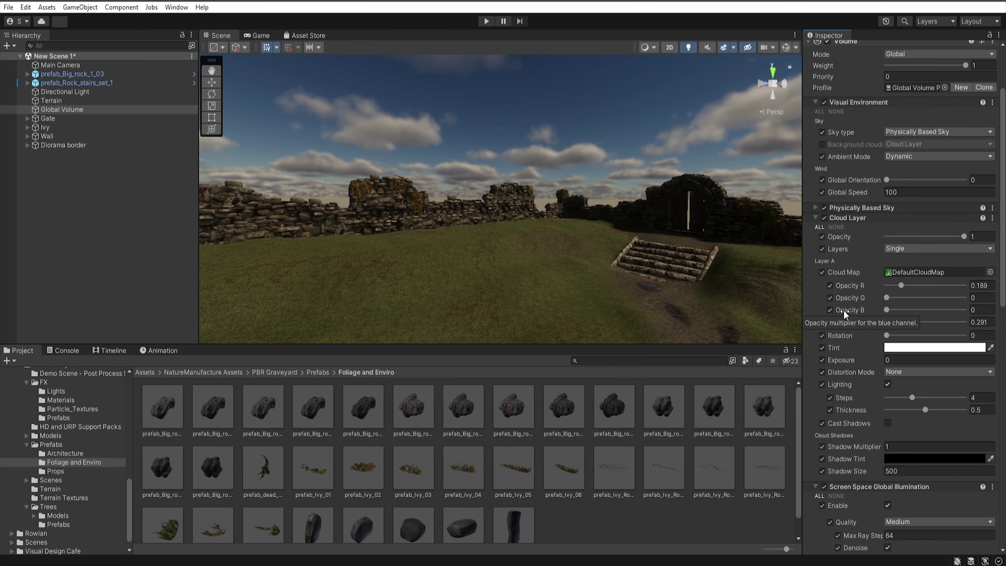
{"action": "left_click", "coordinate": [914, 222]}
{"action": "left_click", "coordinate": [914, 259]}
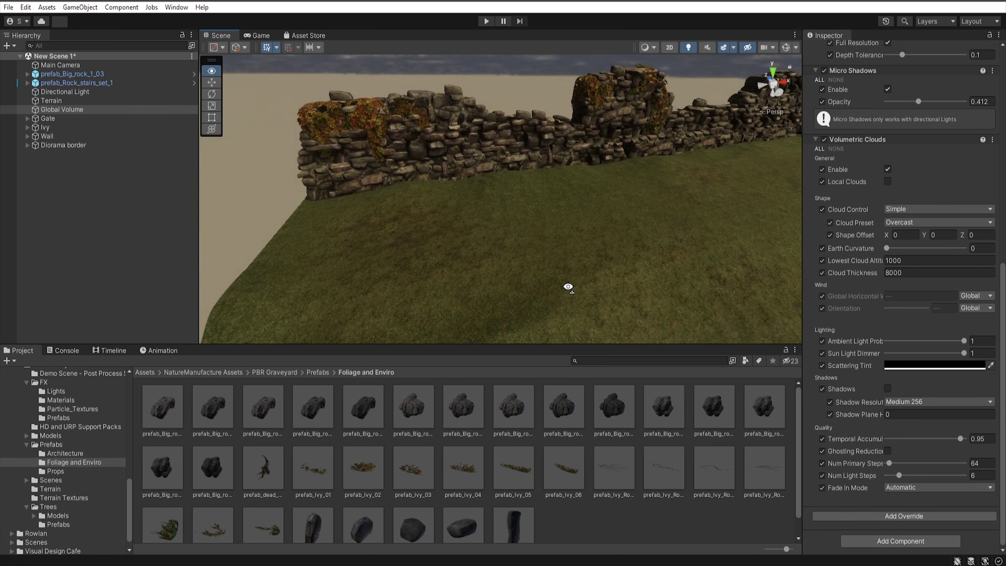
{"action": "left_click_drag", "start_coordinate": [260, 406], "coordinate": [304, 210]}
{"action": "mouse_move", "coordinate": [356, 406]}
{"action": "left_mouse_down"}
{"action": "mouse_move", "coordinate": [418, 204]}
{"action": "mouse_move", "coordinate": [641, 82]}
{"action": "left_mouse_up"}
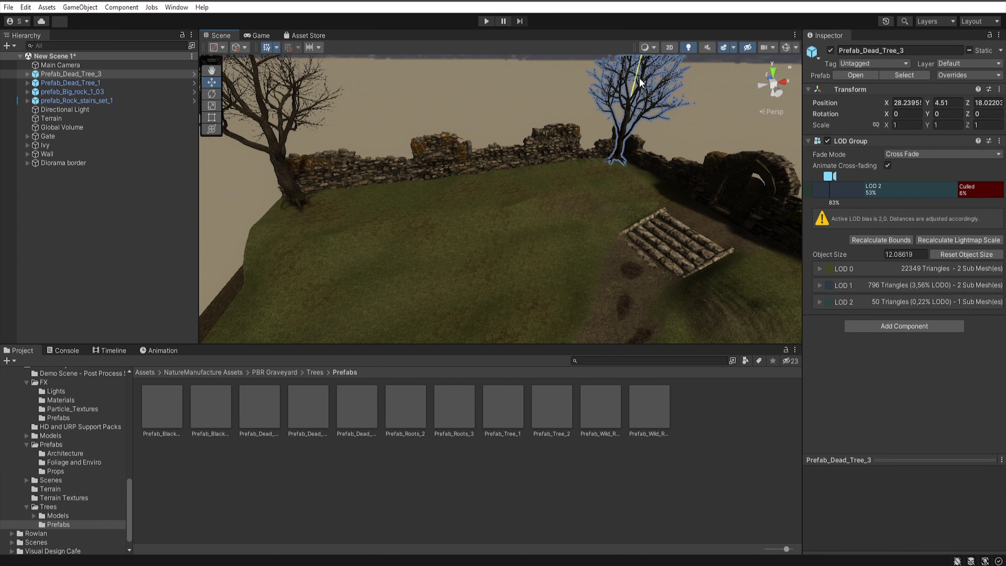
Add a third dead tree, Prefab_Dead_Tree_2, and a gravestone from the Props folder
{"action": "left_click_drag", "start_coordinate": [265, 419], "coordinate": [561, 238]}
{"action": "left_click", "coordinate": [562, 237]}
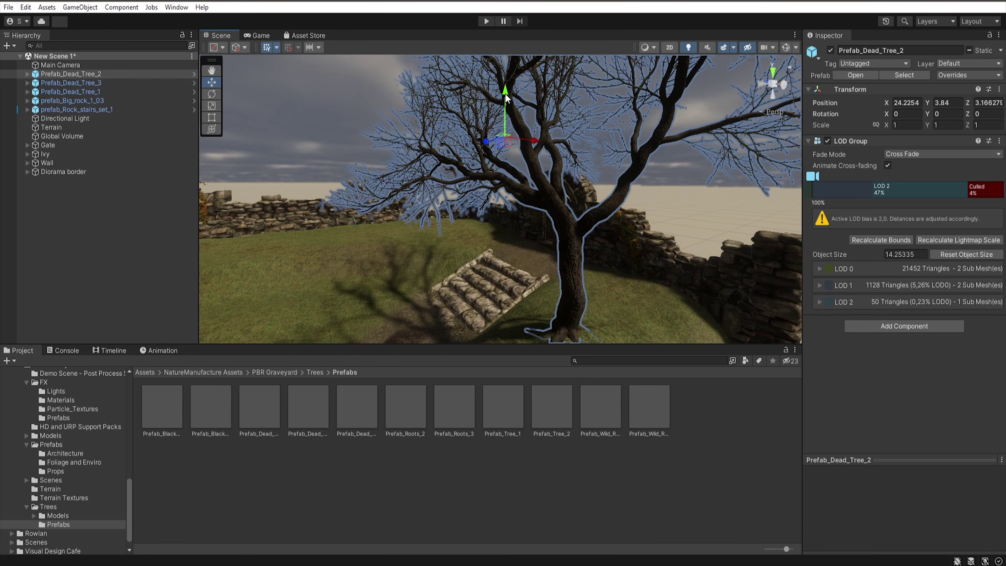
{"action": "left_click_drag", "start_coordinate": [526, 324], "coordinate": [535, 141], "text": "alt"}
{"action": "left_click", "coordinate": [51, 470]}
{"action": "left_click_drag", "start_coordinate": [413, 451], "coordinate": [528, 201]}
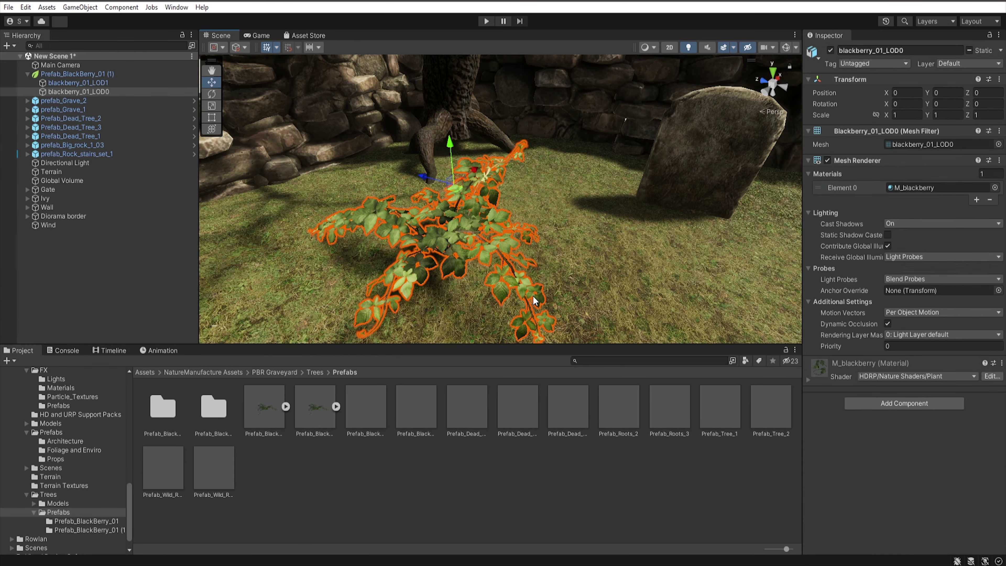
Remove the blackberry bush and place a beech forest stone at the tree's base, scaled to 1.6187
{"action": "key", "text": "ctrl+z"}
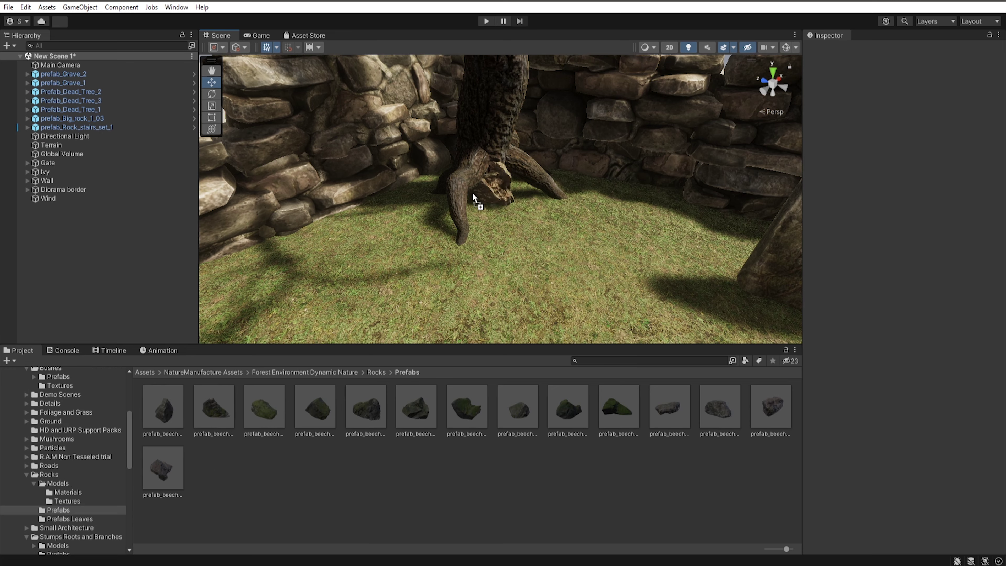
{"action": "left_click_drag", "start_coordinate": [474, 196], "coordinate": [429, 187]}
{"action": "key", "text": "r"}
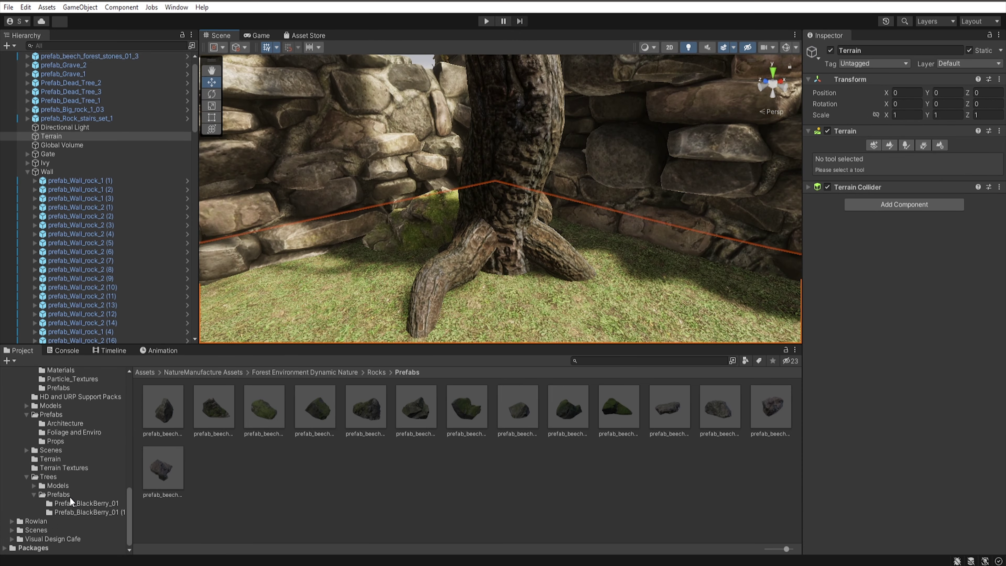
Place Prefab_Roots_3 and Prefab_Roots_2 from Trees/Prefabs around the dead tree's base
{"action": "left_click", "coordinate": [74, 450]}
{"action": "left_click", "coordinate": [55, 459]}
{"action": "left_click", "coordinate": [58, 512]}
{"action": "left_click_drag", "start_coordinate": [669, 406], "coordinate": [435, 176]}
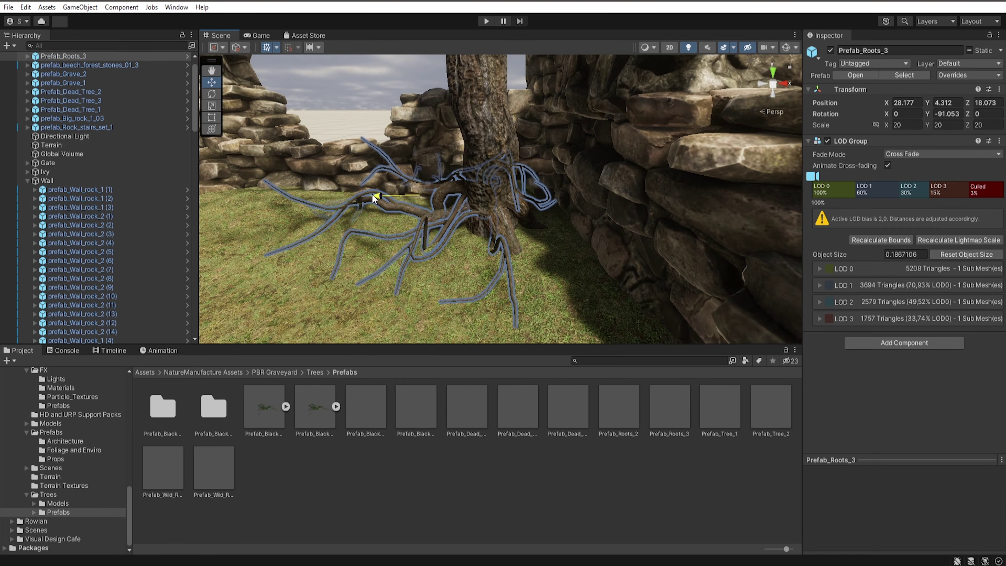
{"action": "left_click", "coordinate": [314, 222]}
{"action": "left_click_drag", "start_coordinate": [619, 406], "coordinate": [448, 182]}
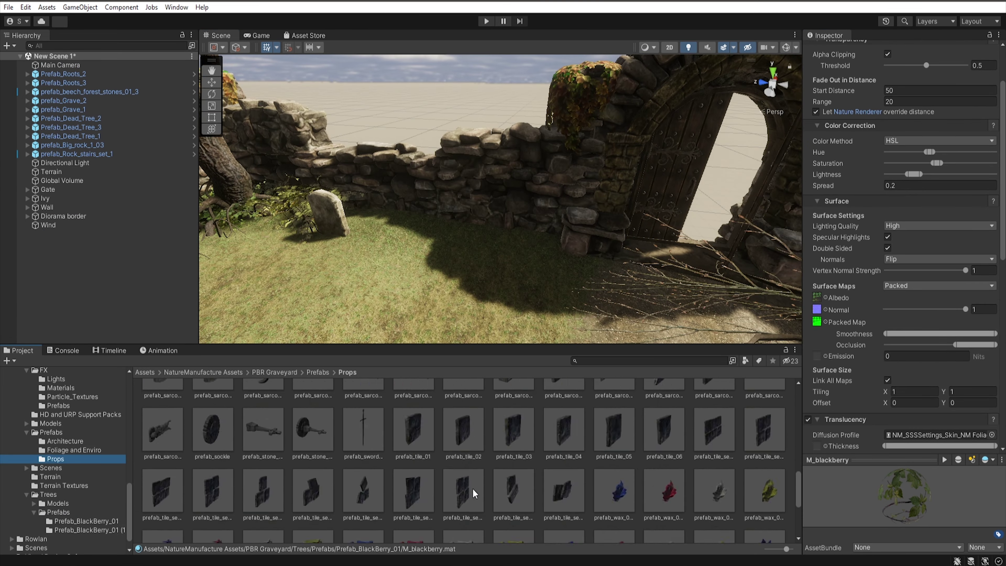
Place a stone cross, apply Prefab_Wild_Rose_1 changes, and paint Tall Detailed Grass 04 near the stairs at low opacity
{"action": "left_click_drag", "start_coordinate": [475, 493], "coordinate": [432, 293]}
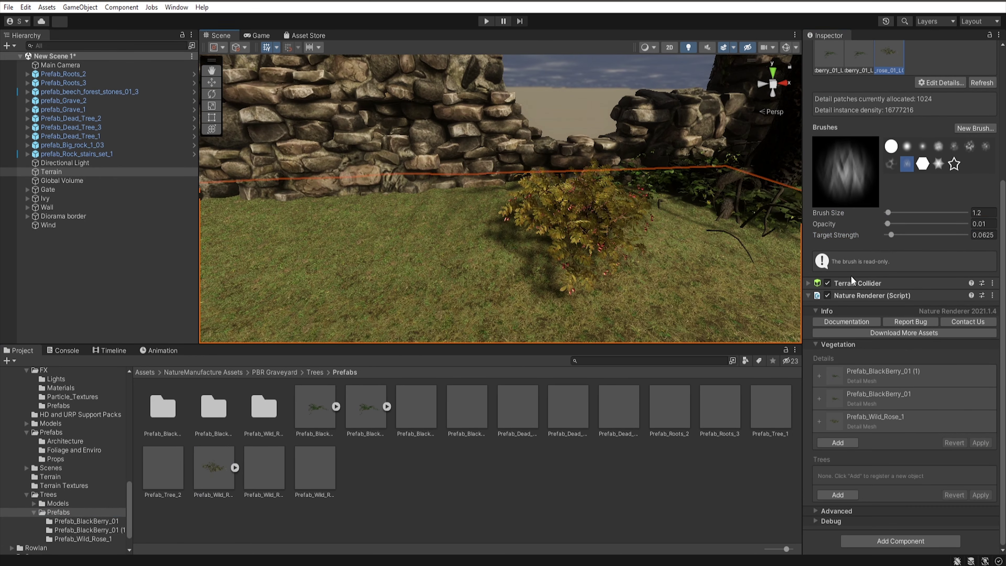
{"action": "left_click", "coordinate": [980, 534]}
{"action": "right_click_drag", "start_coordinate": [633, 222], "coordinate": [736, 236]}
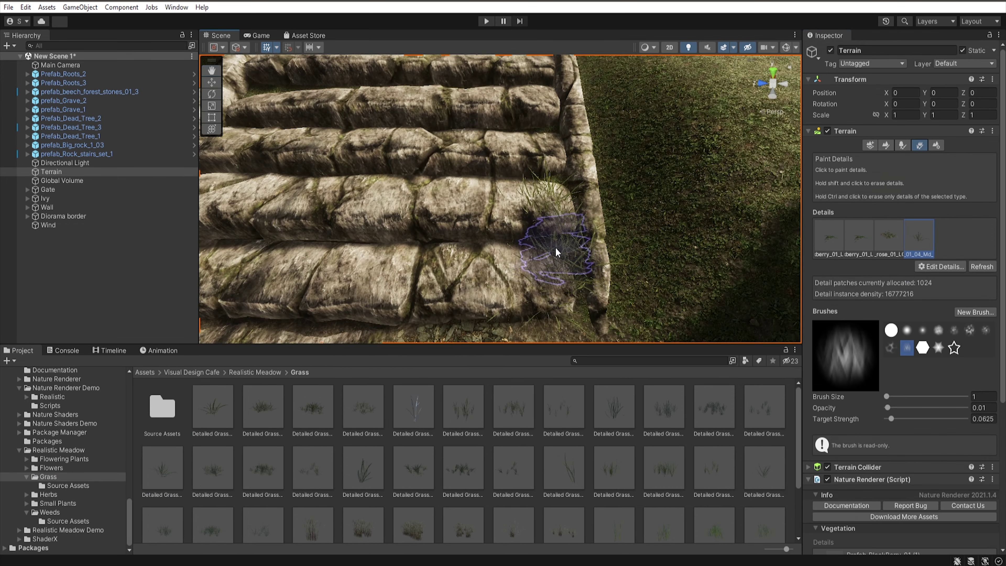
{"action": "left_click_drag", "start_coordinate": [556, 252], "coordinate": [439, 218], "text": "alt"}
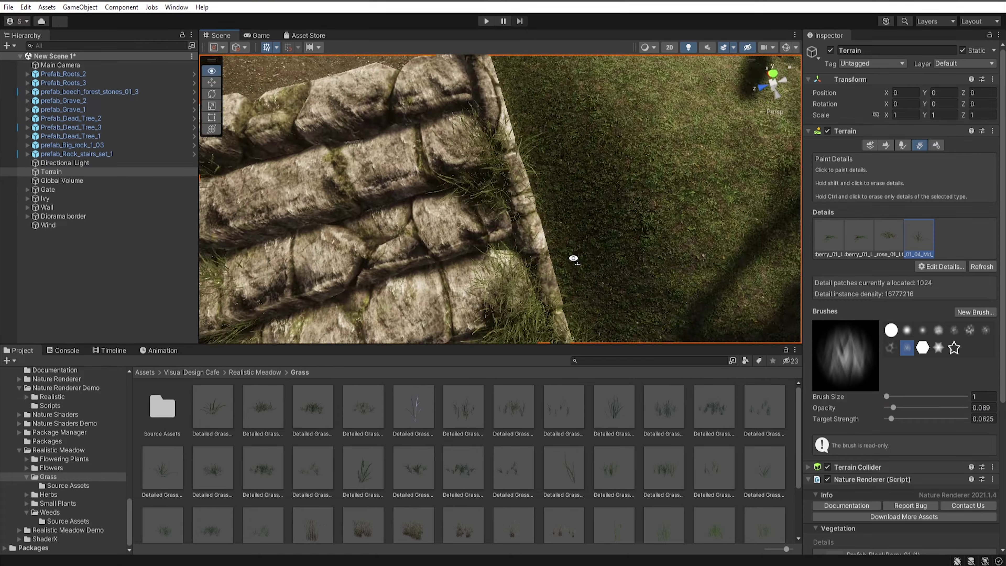
{"action": "left_click_drag", "start_coordinate": [893, 407], "coordinate": [885, 412]}
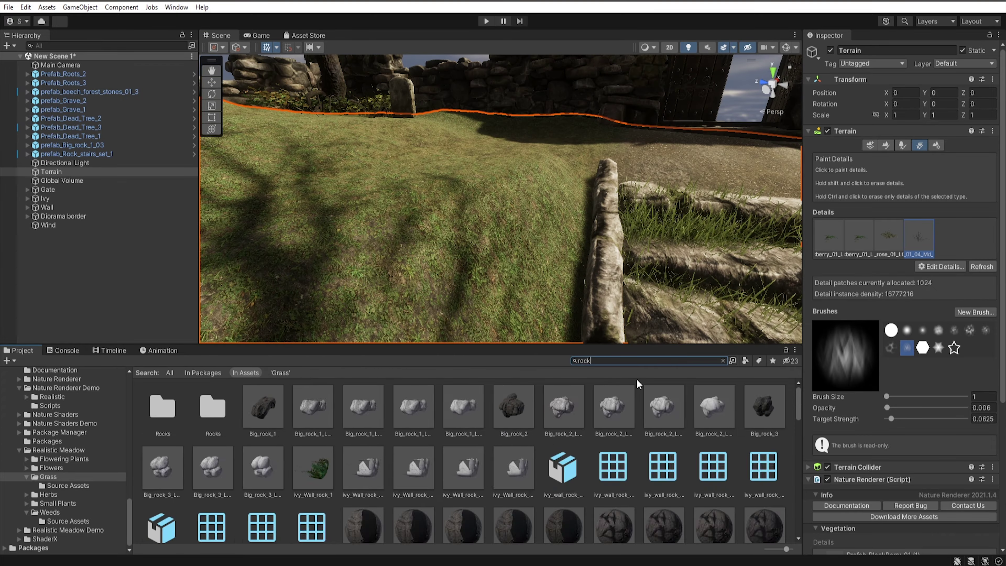
Place a beech forest stone beside the stairs, tilted slightly on X and half-sunk into the ground
{"action": "left_click", "coordinate": [709, 519]}
{"action": "left_click", "coordinate": [59, 512]}
{"action": "left_click_drag", "start_coordinate": [214, 408], "coordinate": [538, 201]}
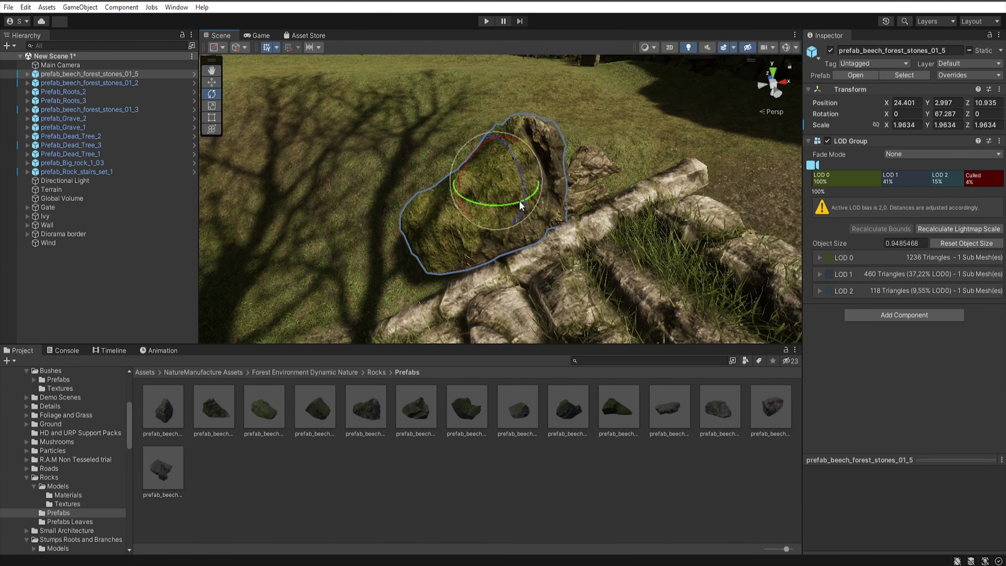
{"action": "key", "text": "e"}
{"action": "left_click_drag", "start_coordinate": [506, 246], "coordinate": [570, 218], "text": "alt"}
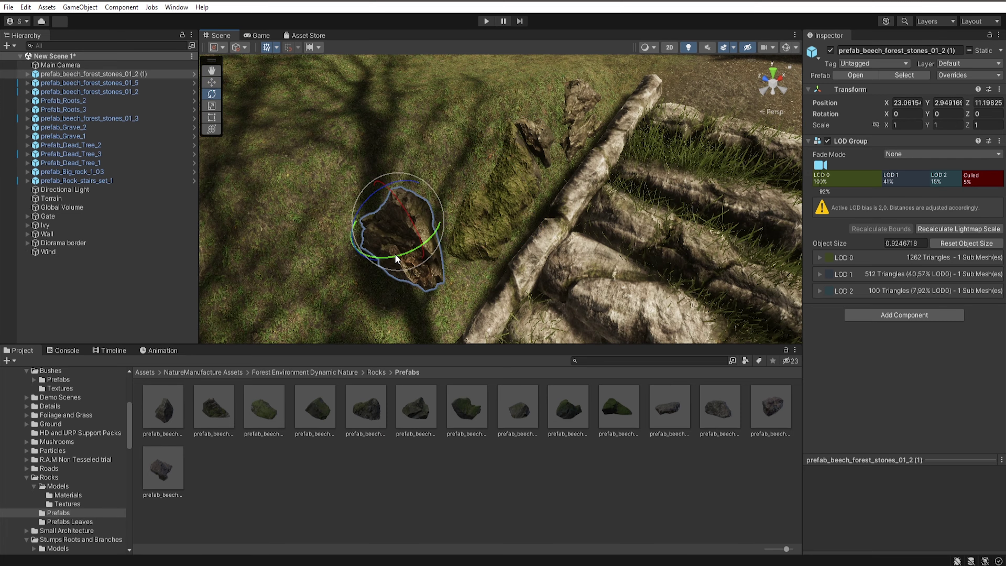
{"action": "left_click_drag", "start_coordinate": [385, 190], "coordinate": [396, 235]}
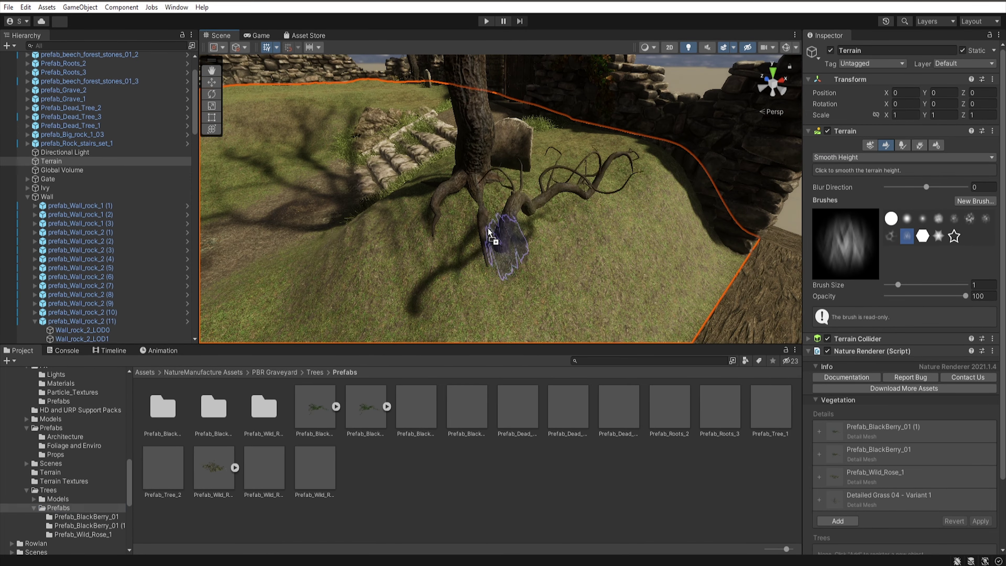
Place another Prefab_Roots_2 around the dead tree and select the Terrain for detail painting
{"action": "left_click_drag", "start_coordinate": [489, 233], "coordinate": [482, 150]}
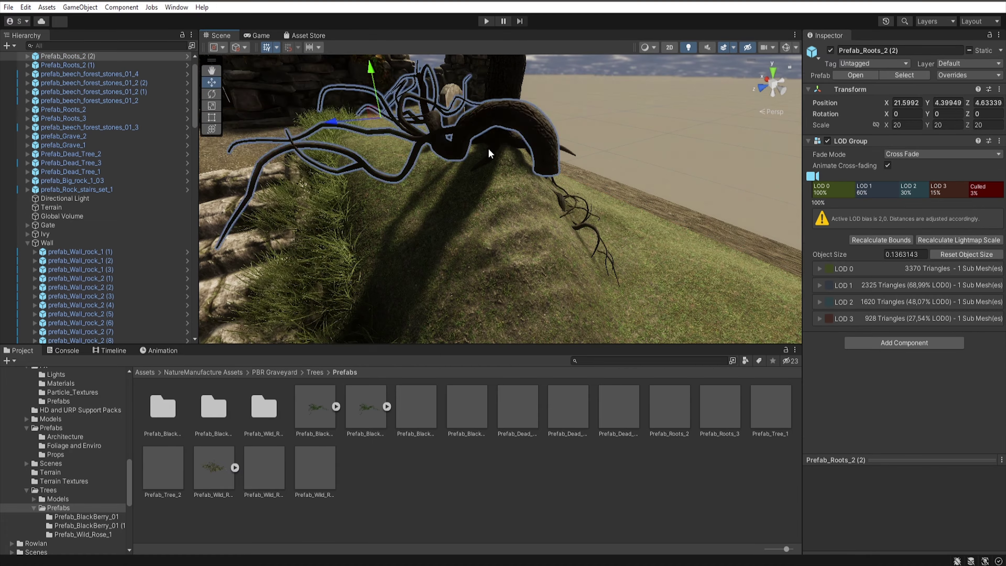
{"action": "left_click_drag", "start_coordinate": [410, 233], "coordinate": [506, 173], "text": "alt"}
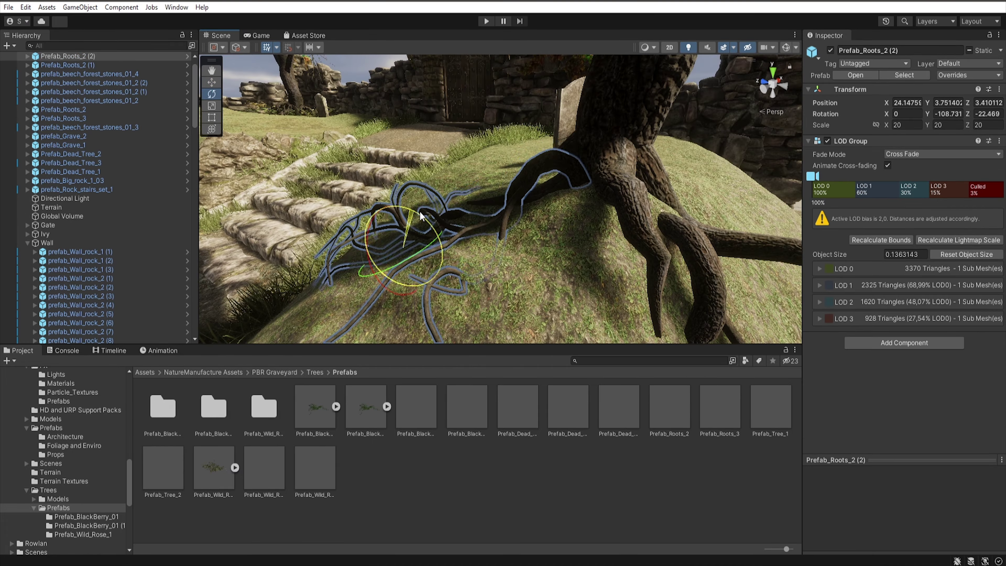
{"action": "left_click", "coordinate": [506, 173]}
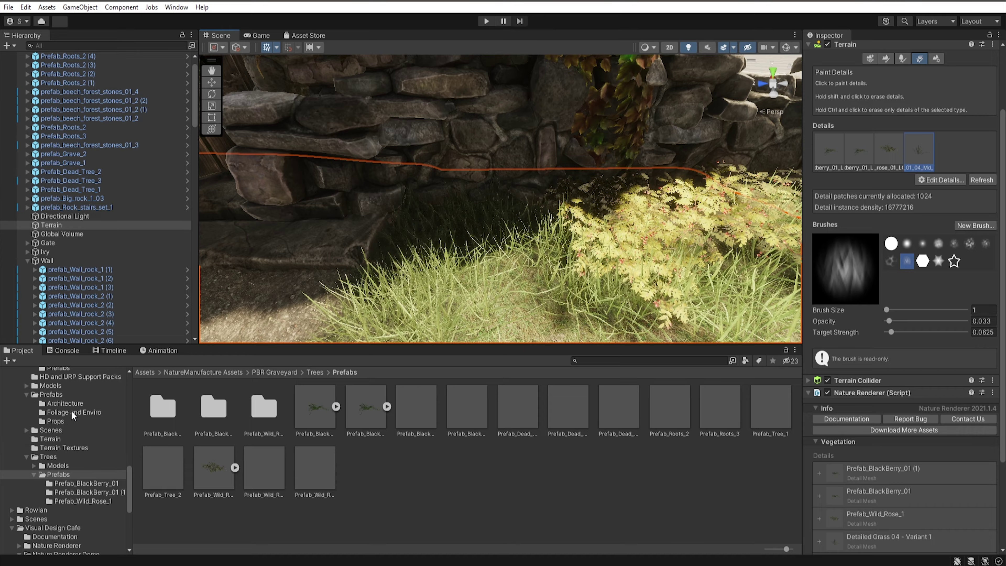
Place a small rock from Foliage and Enviro near the wall, then begin creating a new scene object
{"action": "left_click", "coordinate": [73, 412]}
{"action": "left_click_drag", "start_coordinate": [413, 515], "coordinate": [527, 281]}
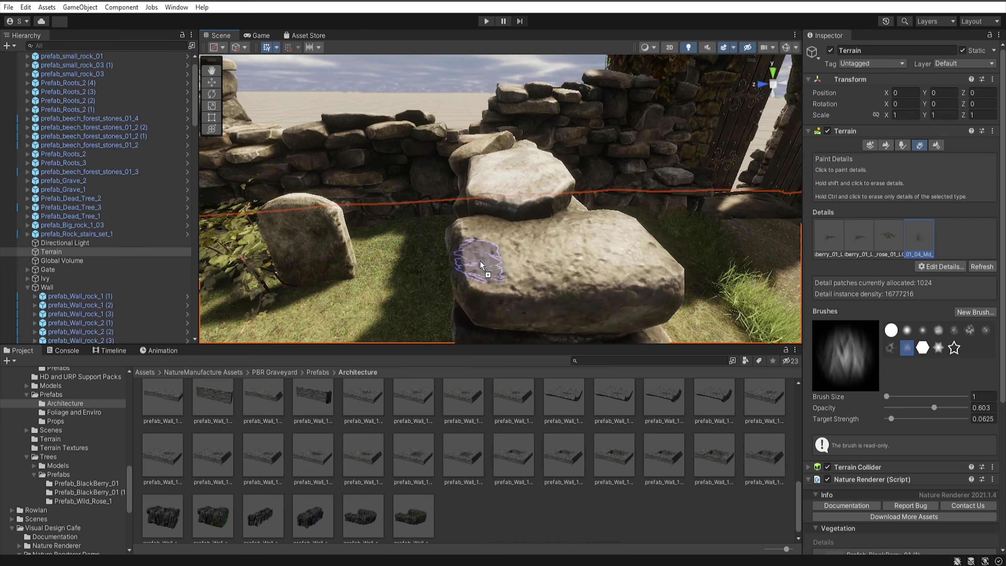
{"action": "right_click", "coordinate": [78, 37]}
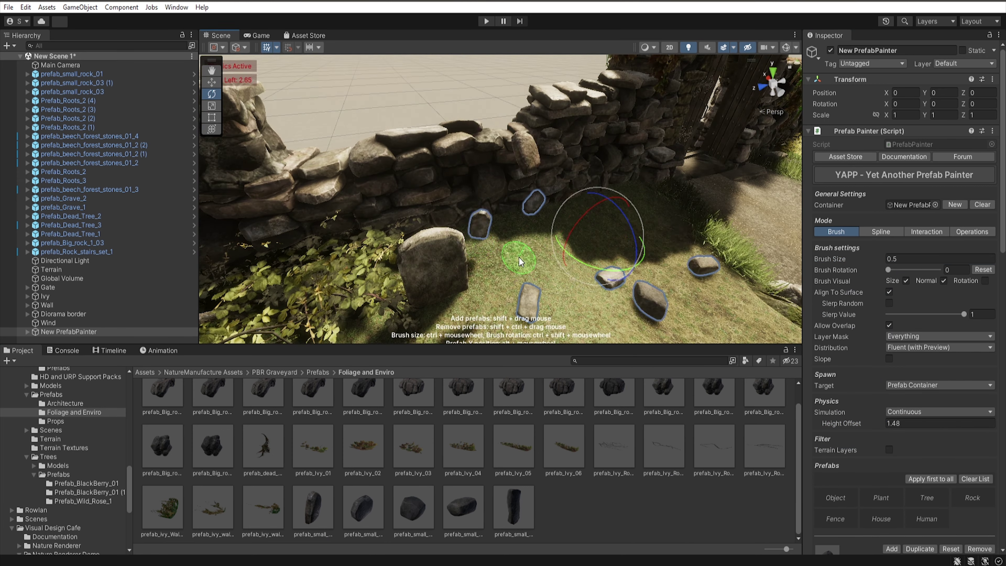
Orbit and fly the view around the wall to inspect the scattered small rocks
{"action": "mouse_move", "coordinate": [519, 261]}
{"action": "left_mouse_down", "text": "alt"}
{"action": "mouse_move", "coordinate": [501, 261]}
{"action": "mouse_move", "coordinate": [562, 269]}
{"action": "left_mouse_up", "text": "alt"}
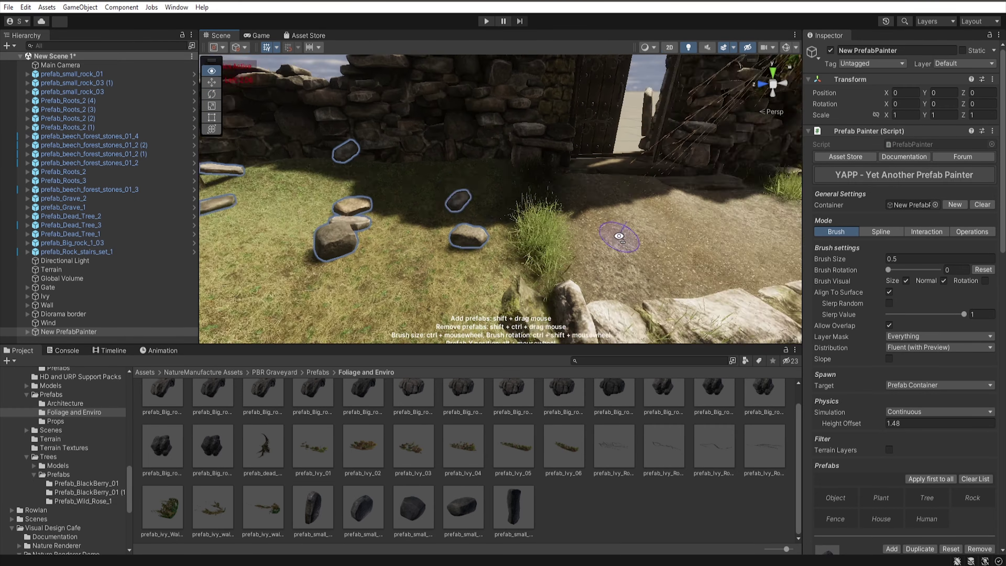
{"action": "mouse_move", "coordinate": [487, 270]}
{"action": "left_mouse_down", "text": "alt"}
{"action": "mouse_move", "coordinate": [565, 299]}
{"action": "mouse_move", "coordinate": [576, 258]}
{"action": "left_mouse_up", "text": "alt"}
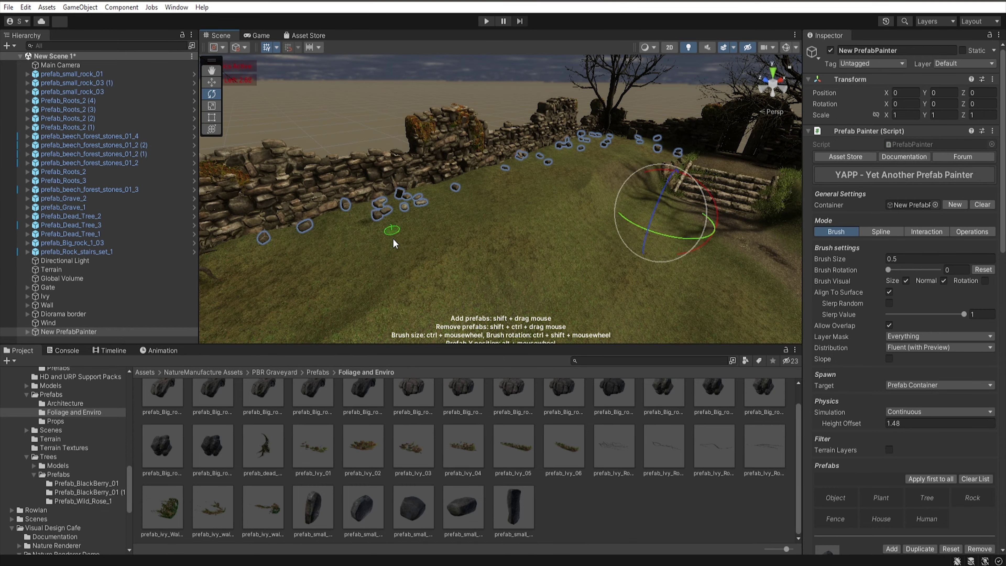
{"action": "left_click_drag", "start_coordinate": [395, 243], "coordinate": [506, 268], "text": "alt"}
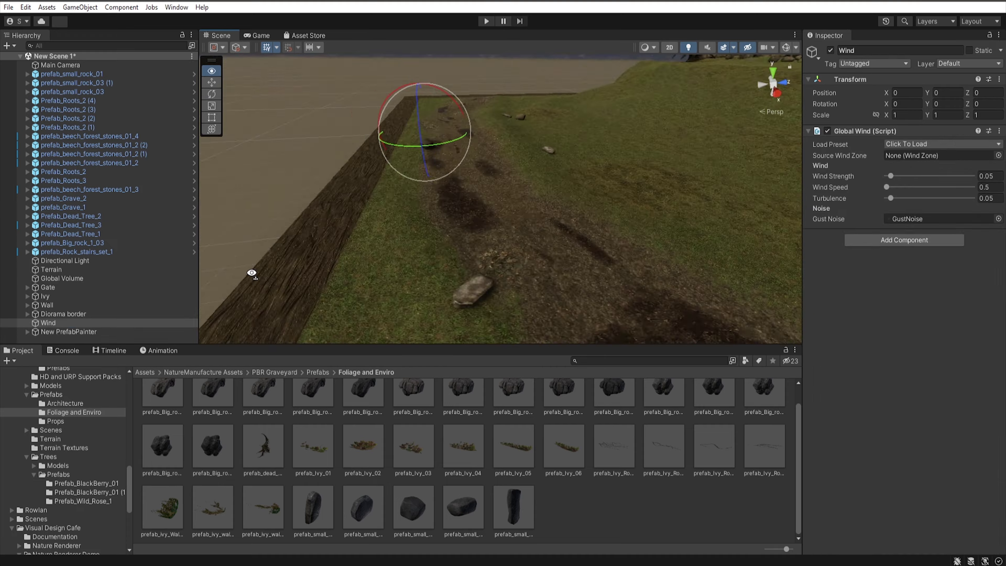
{"action": "left_click_drag", "start_coordinate": [606, 310], "coordinate": [502, 145], "text": "alt"}
Place a stone tile set from the Props folder on the path area and duplicate it alongside
{"action": "left_click", "coordinate": [56, 420]}
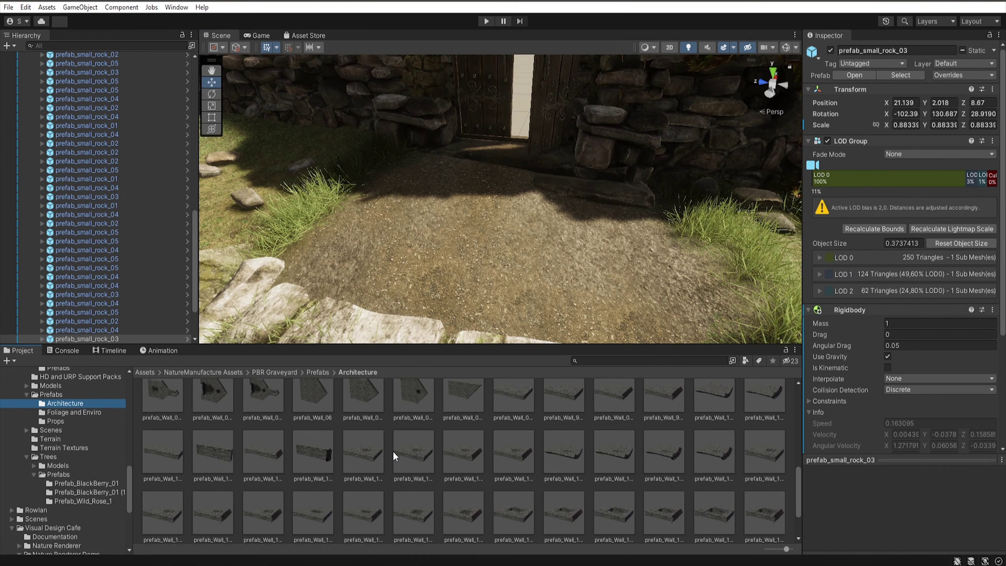
{"action": "scroll", "coordinate": [393, 450], "scroll_direction": "down", "scroll_amount": 3}
{"action": "mouse_move", "coordinate": [413, 484]}
{"action": "left_mouse_down"}
{"action": "mouse_move", "coordinate": [534, 207]}
{"action": "mouse_move", "coordinate": [397, 222]}
{"action": "left_mouse_up"}
{"action": "left_click_drag", "start_coordinate": [162, 484], "coordinate": [424, 208]}
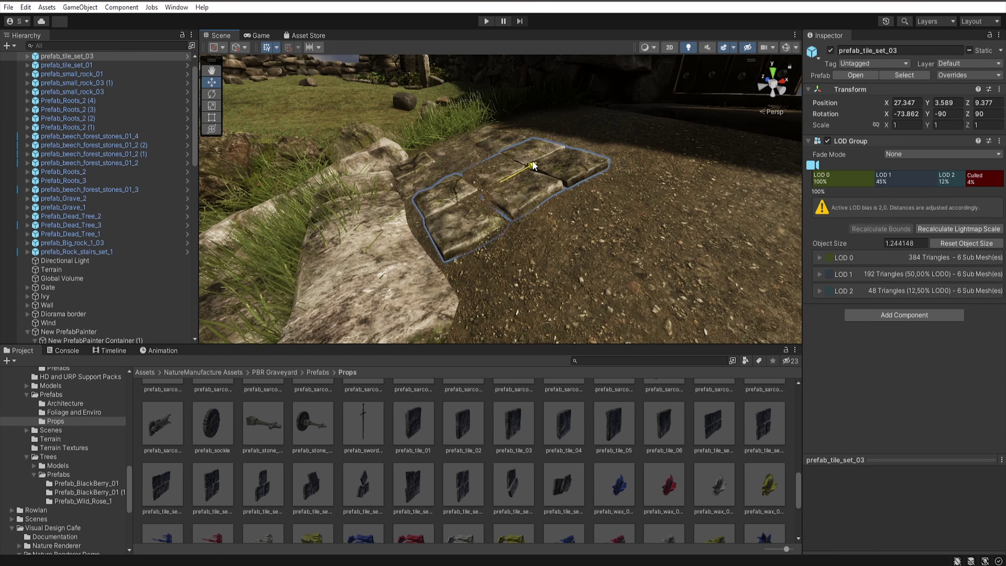
{"action": "key", "text": "ctrl+d"}
{"action": "left_click_drag", "start_coordinate": [532, 166], "coordinate": [495, 232], "text": "alt"}
Add and rotate further tile sets to extend the path toward the gate
{"action": "key", "text": "e"}
{"action": "left_click", "coordinate": [505, 200]}
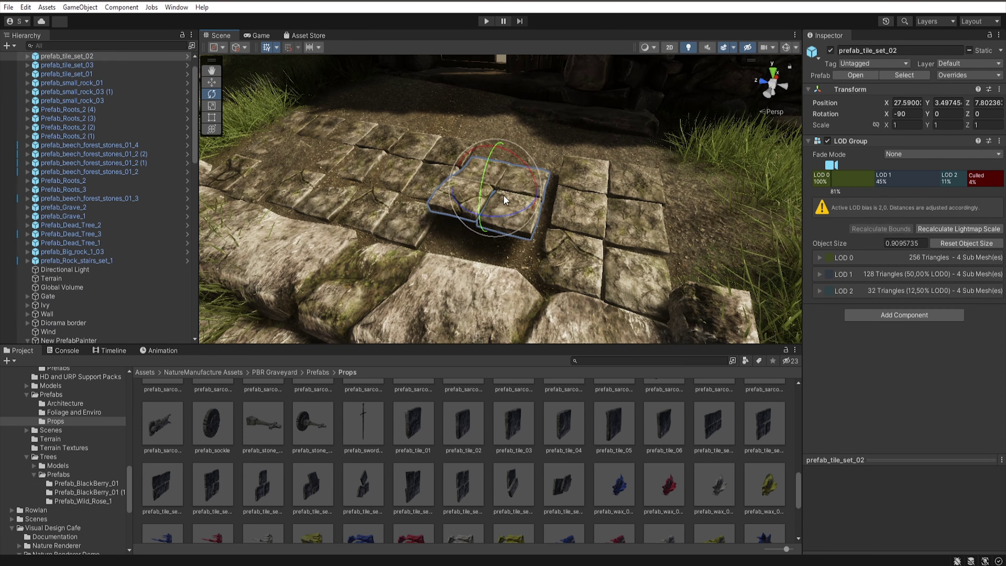
{"action": "left_click_drag", "start_coordinate": [485, 251], "coordinate": [475, 284], "text": "alt"}
{"action": "left_click", "coordinate": [479, 262]}
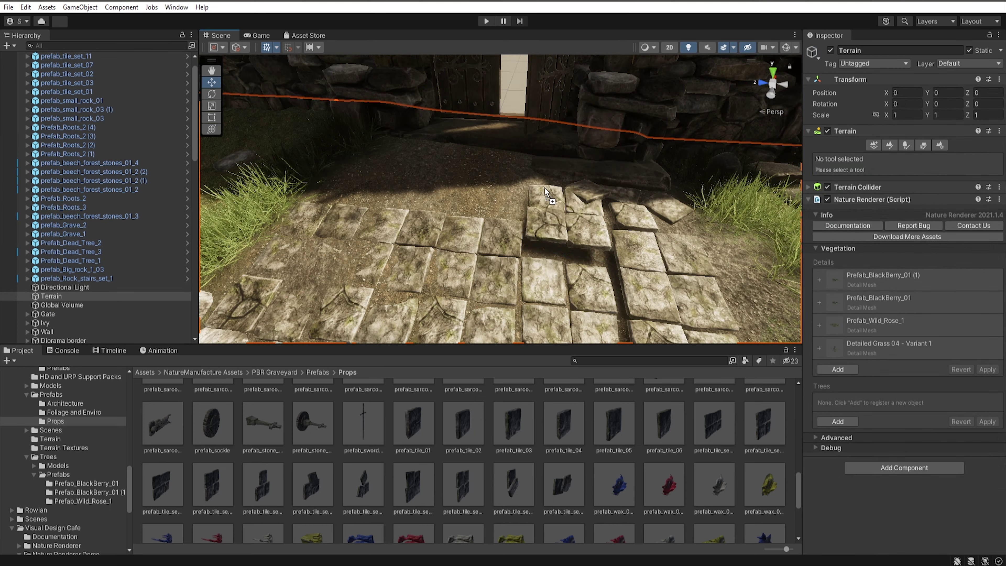
{"action": "mouse_move", "coordinate": [545, 190]}
{"action": "left_mouse_down"}
{"action": "mouse_move", "coordinate": [278, 250]}
{"action": "mouse_move", "coordinate": [481, 156]}
{"action": "mouse_move", "coordinate": [554, 178]}
{"action": "left_mouse_up"}
{"action": "key", "text": "e"}
{"action": "key", "text": "e"}
{"action": "left_click", "coordinate": [591, 205]}
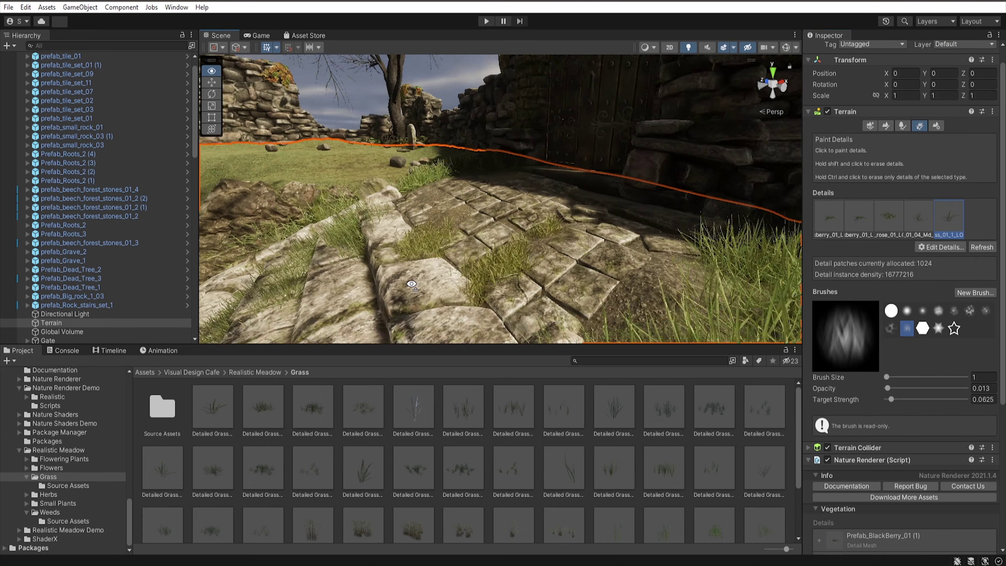
Add the Detailed Grass 07 terrain detail and paint blackberry bushes at the wall's foot
{"action": "right_click_drag", "start_coordinate": [411, 284], "coordinate": [520, 268]}
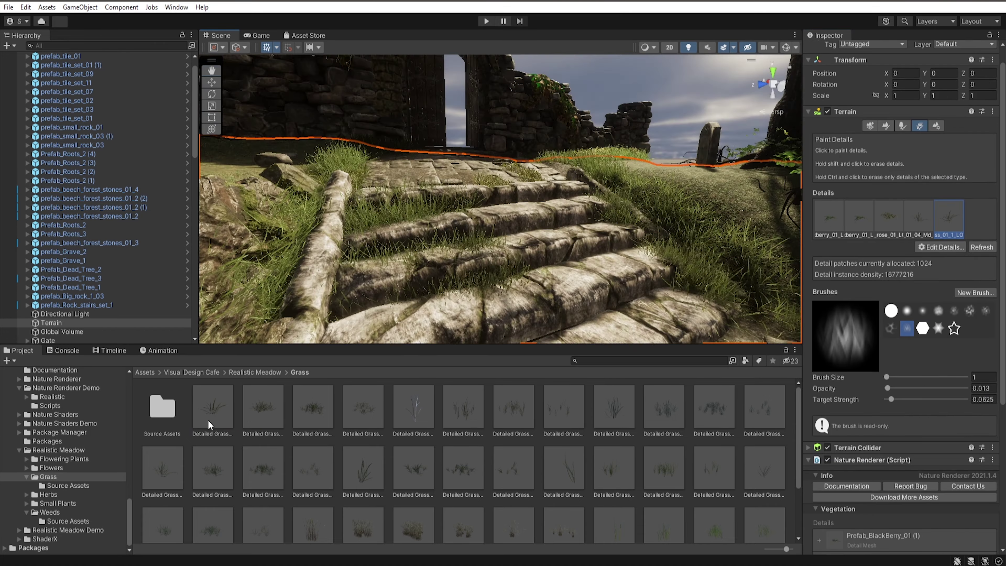
{"action": "left_click_drag", "start_coordinate": [213, 408], "coordinate": [398, 313]}
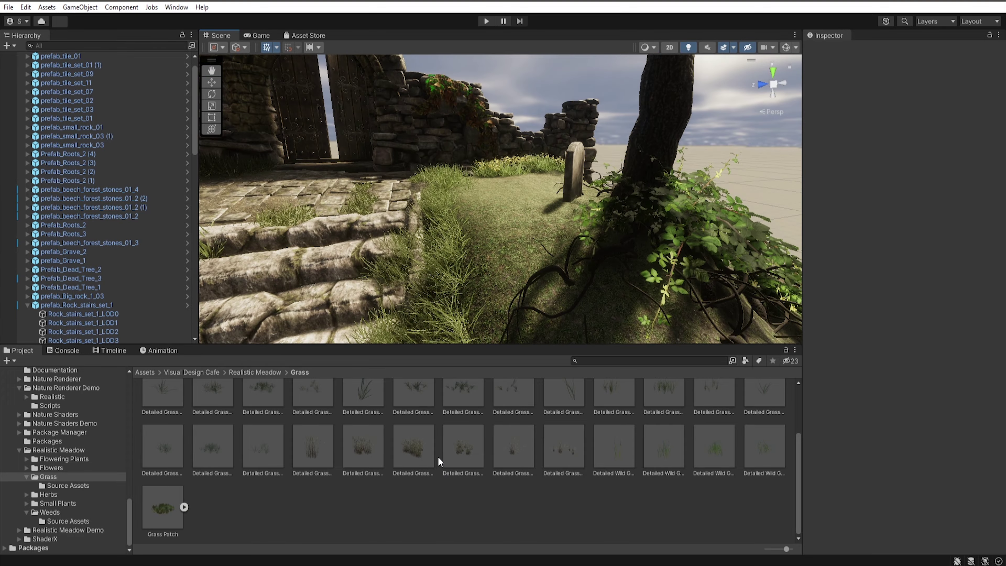
{"action": "left_click", "coordinate": [859, 246]}
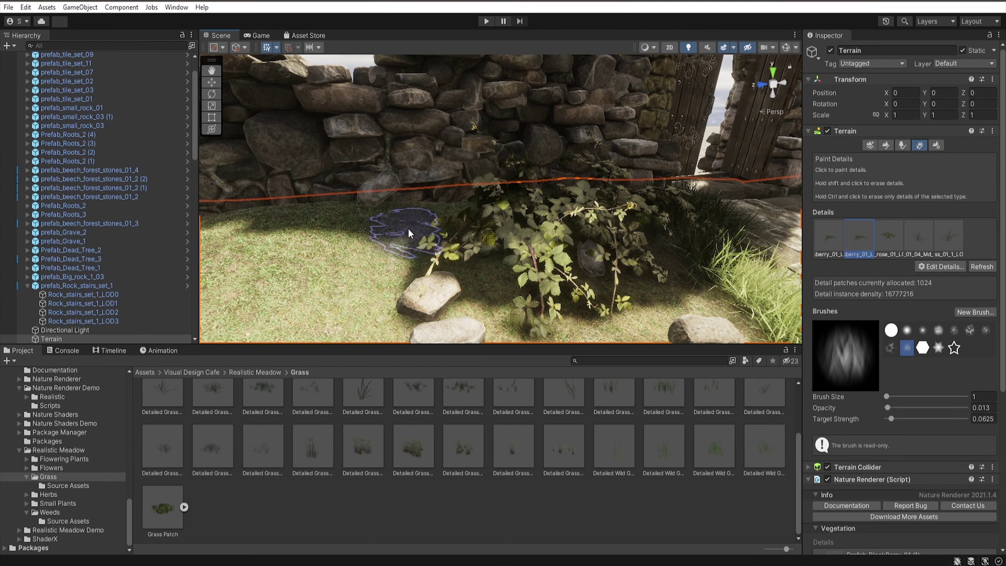
{"action": "mouse_move", "coordinate": [515, 222]}
{"action": "right_mouse_down"}
{"action": "mouse_move", "coordinate": [534, 230]}
{"action": "mouse_move", "coordinate": [506, 294]}
{"action": "mouse_move", "coordinate": [610, 253]}
{"action": "right_mouse_up"}
Select the fourth grass detail and adjust the detail painting opacity
{"action": "left_click", "coordinate": [949, 237]}
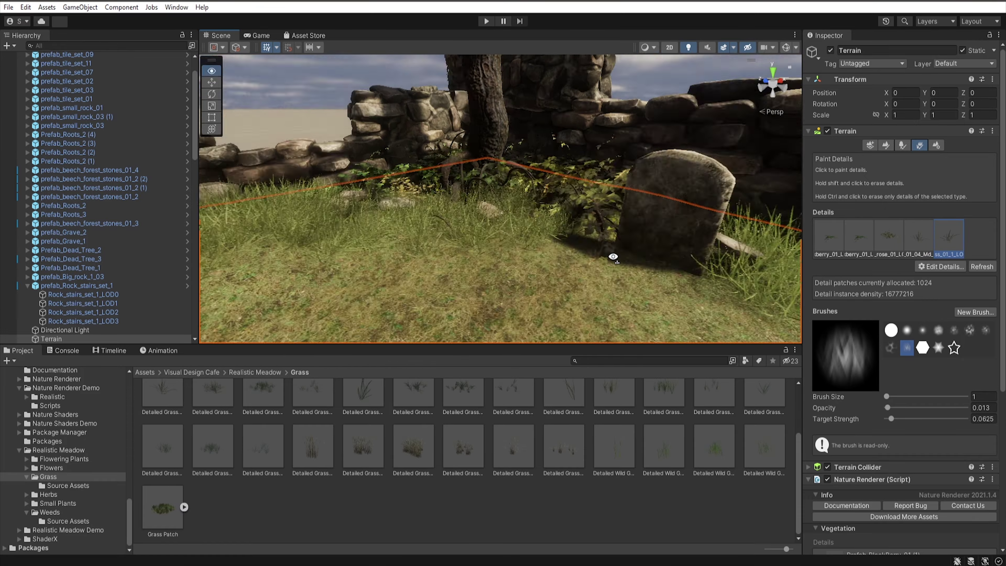
{"action": "left_click", "coordinate": [919, 237]}
{"action": "scroll", "coordinate": [859, 412], "scroll_direction": "down", "scroll_amount": 4}
{"action": "scroll", "coordinate": [871, 436], "scroll_direction": "down", "scroll_amount": 3}
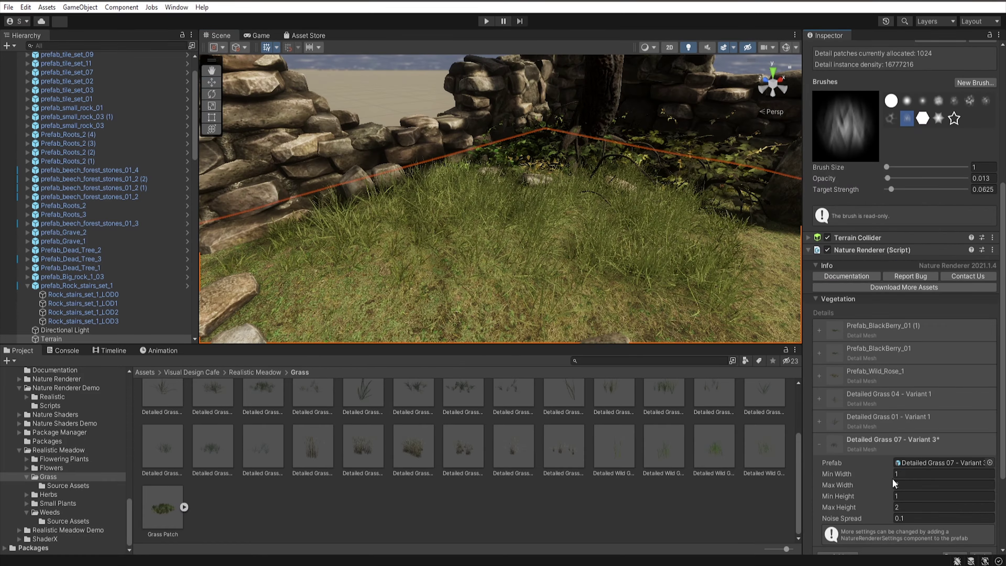
{"action": "scroll", "coordinate": [890, 501], "scroll_direction": "up", "scroll_amount": 6}
{"action": "right_click_drag", "start_coordinate": [336, 258], "coordinate": [514, 244]}
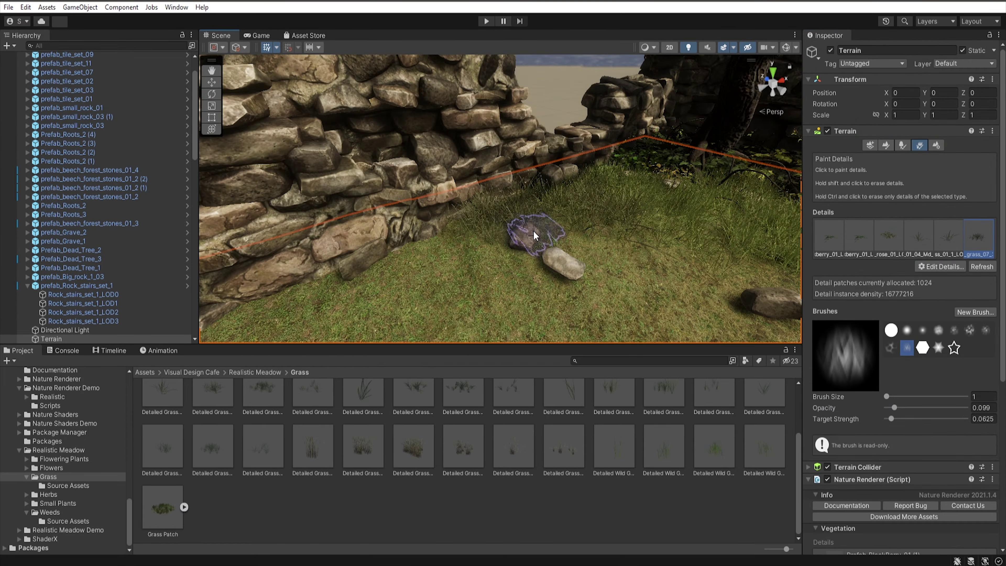
{"action": "right_click_drag", "start_coordinate": [458, 280], "coordinate": [414, 271]}
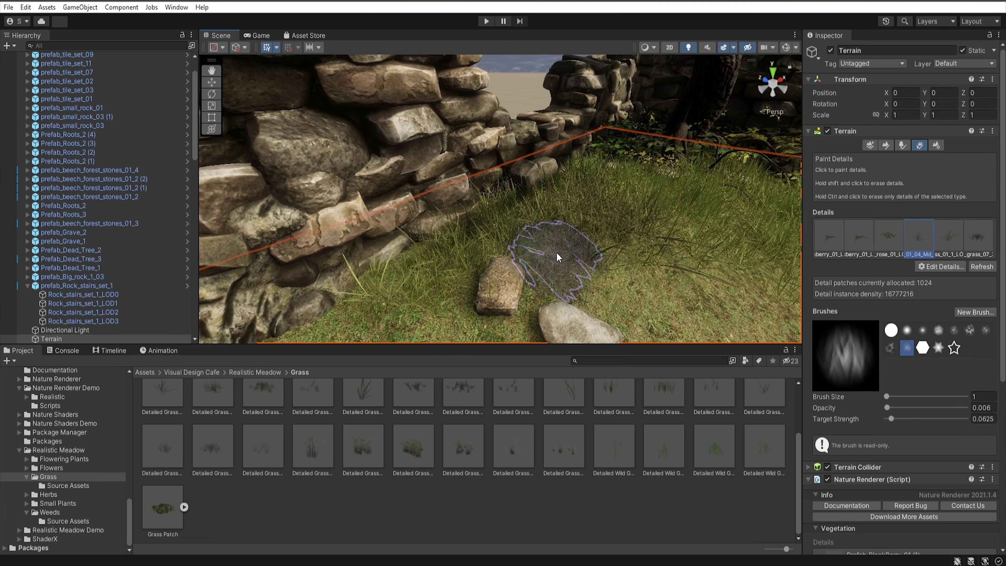
Paint dense grass_07 patches along the base of the wall
{"action": "right_click_drag", "start_coordinate": [558, 258], "coordinate": [492, 243]}
{"action": "key", "text": "shift+period"}
{"action": "right_click_drag", "start_coordinate": [404, 305], "coordinate": [416, 259]}
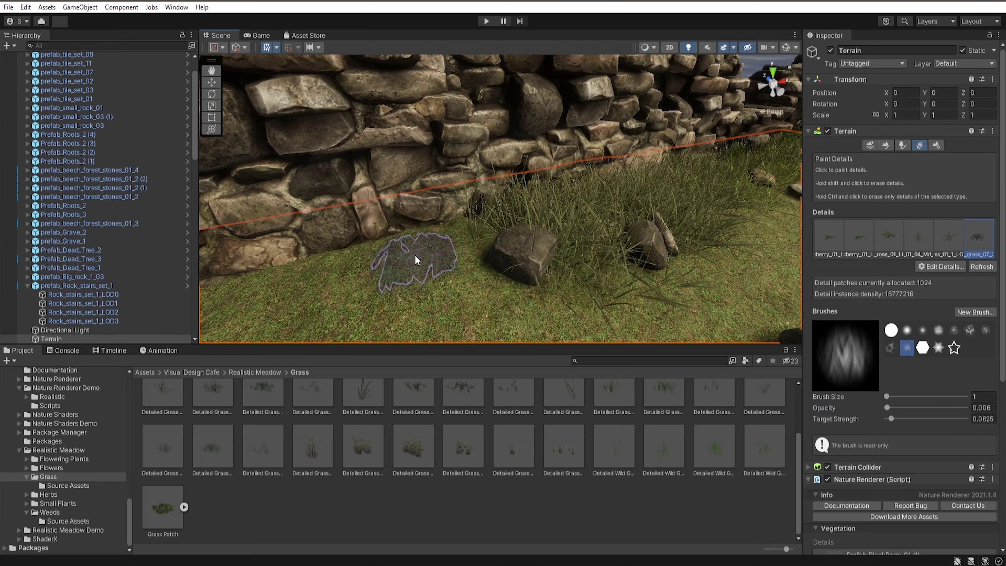
{"action": "left_click_drag", "start_coordinate": [449, 268], "coordinate": [671, 311]}
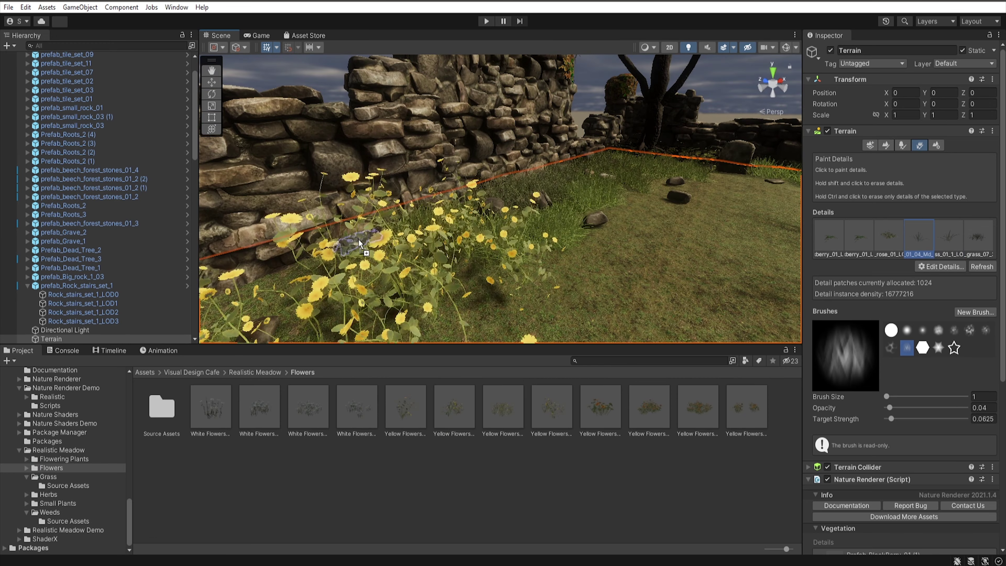
Place a bush prefab and a fern prefab beside the wall
{"action": "scroll", "coordinate": [847, 473], "scroll_direction": "down", "scroll_amount": 10}
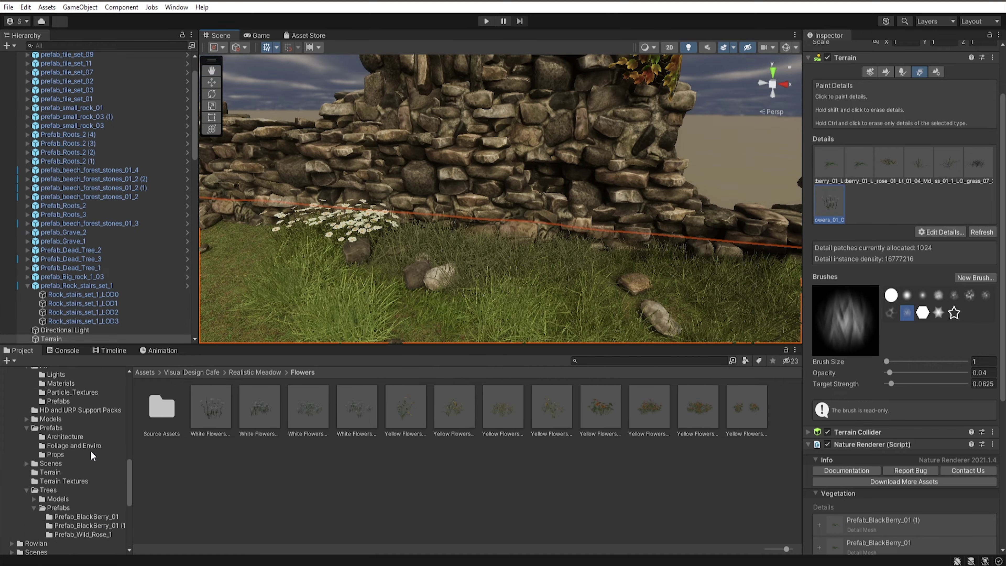
{"action": "left_click", "coordinate": [85, 481]}
{"action": "left_click", "coordinate": [64, 423]}
{"action": "left_click_drag", "start_coordinate": [416, 406], "coordinate": [485, 263]}
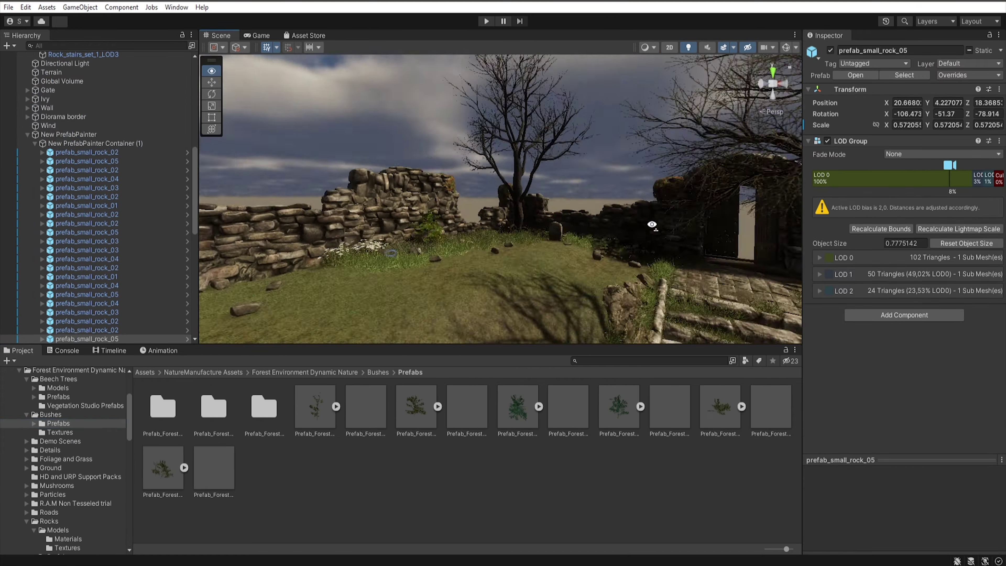
{"action": "left_click", "coordinate": [23, 461]}
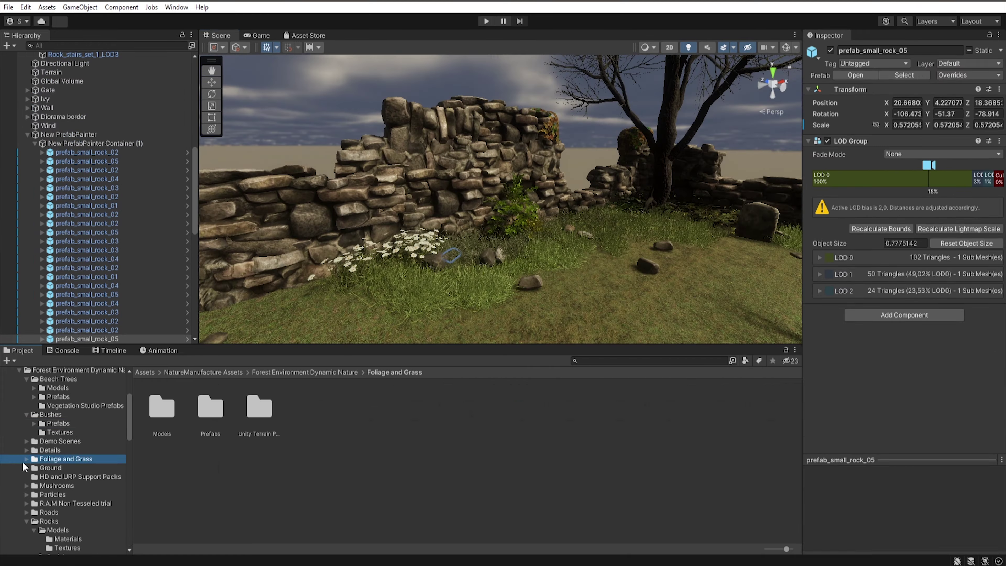
{"action": "double_click", "coordinate": [210, 408]}
{"action": "left_click_drag", "start_coordinate": [310, 437], "coordinate": [492, 253]}
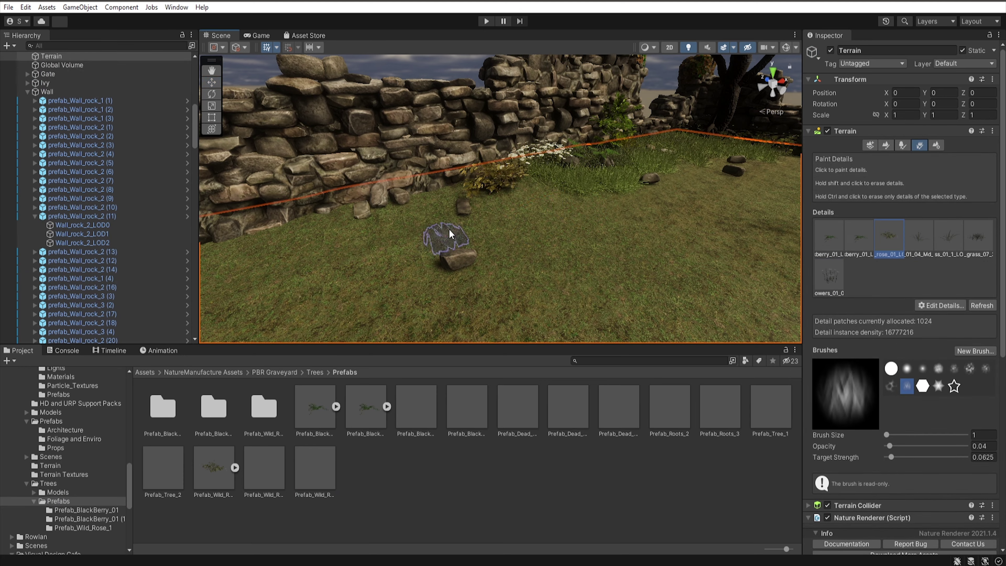
Show the props prefabs and reselect the fourth grass detail for painting
{"action": "left_click", "coordinate": [59, 464]}
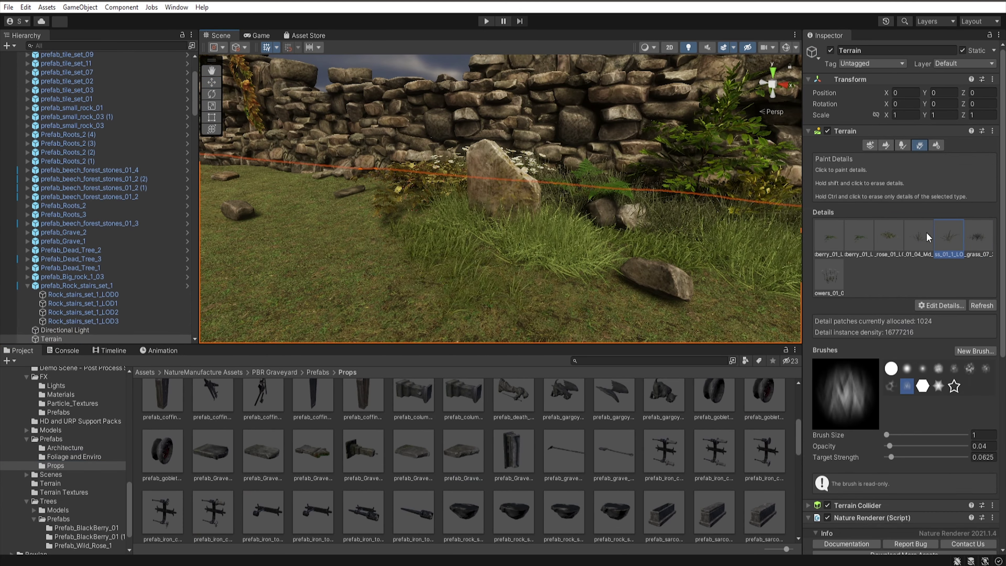
{"action": "left_click", "coordinate": [927, 237]}
Flatten the sarcophagus stone slab by scaling its Z down to about 1.02
{"action": "scroll", "coordinate": [632, 503], "scroll_direction": "down", "scroll_amount": 5}
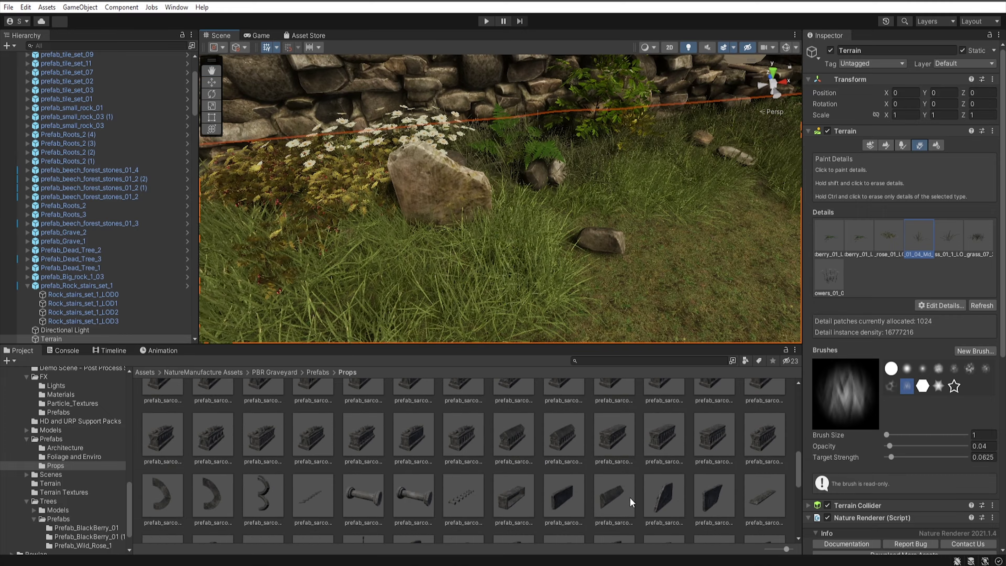
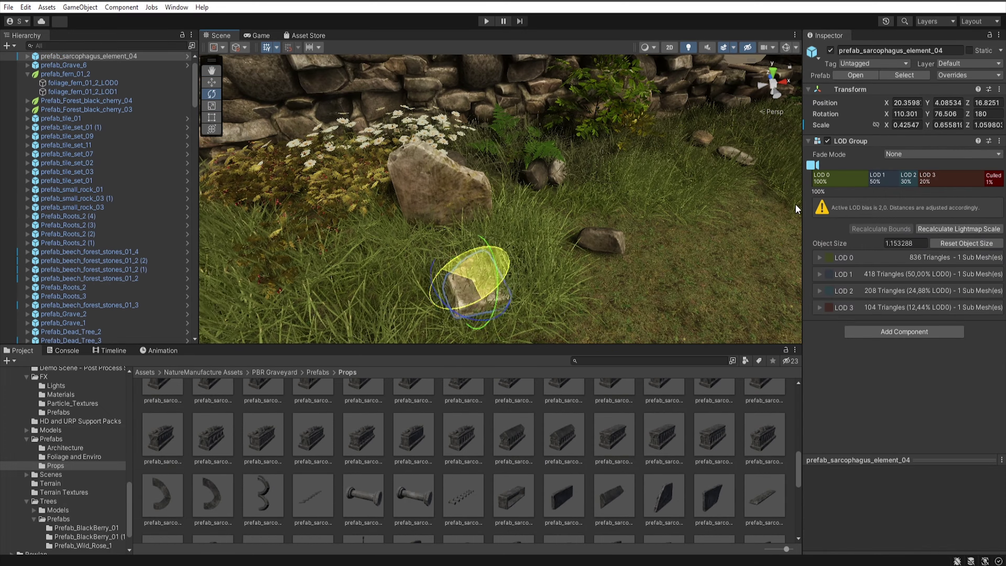
{"action": "scroll", "coordinate": [503, 266], "scroll_direction": "down", "scroll_amount": 5}
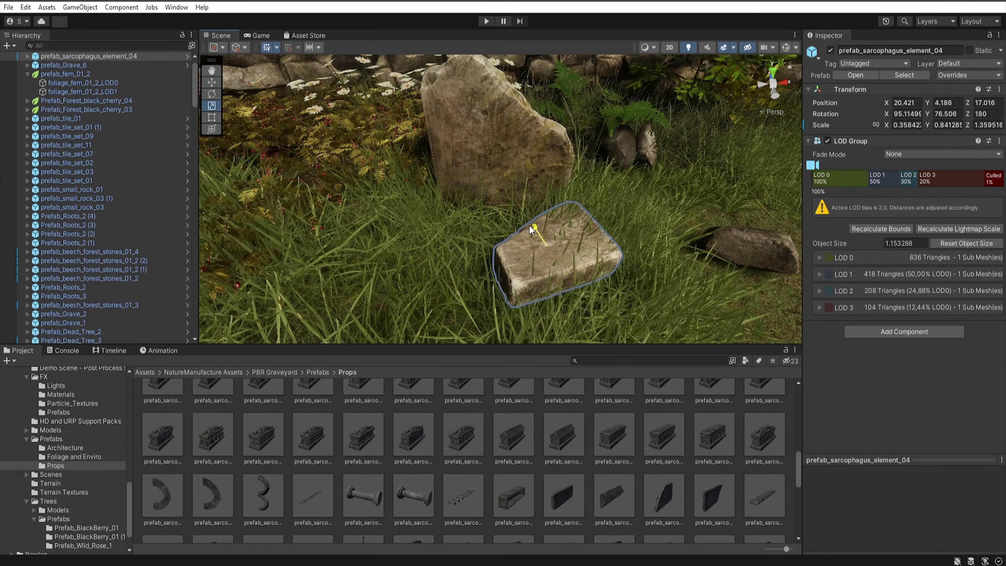
{"action": "left_click", "coordinate": [687, 165]}
{"action": "left_click", "coordinate": [923, 145]}
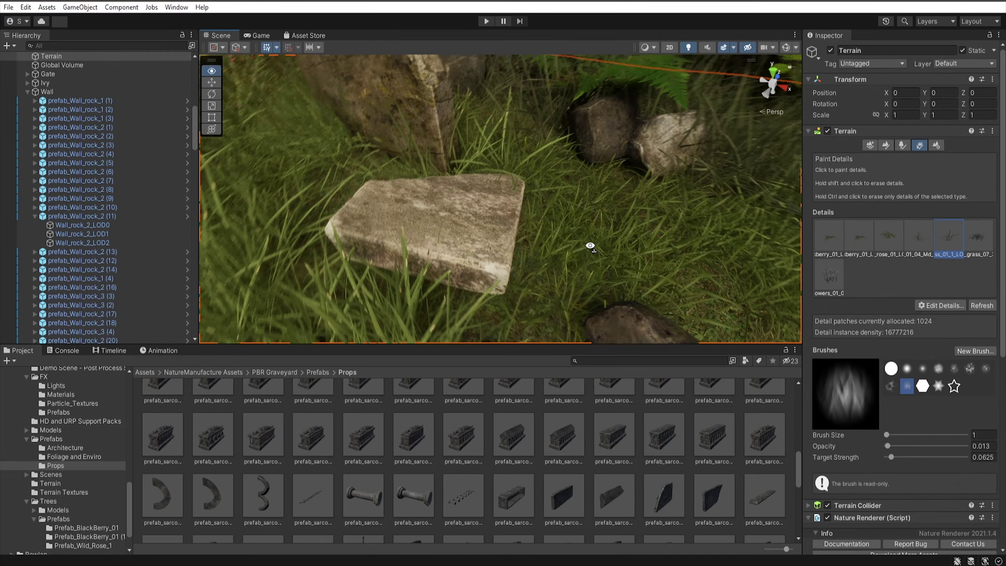
{"action": "scroll", "coordinate": [510, 259], "scroll_direction": "up", "scroll_amount": 5}
{"action": "left_click", "coordinate": [511, 260]}
{"action": "key", "text": "e"}
{"action": "left_click_drag", "start_coordinate": [462, 260], "coordinate": [547, 276], "text": "alt"}
{"action": "key", "text": "r"}
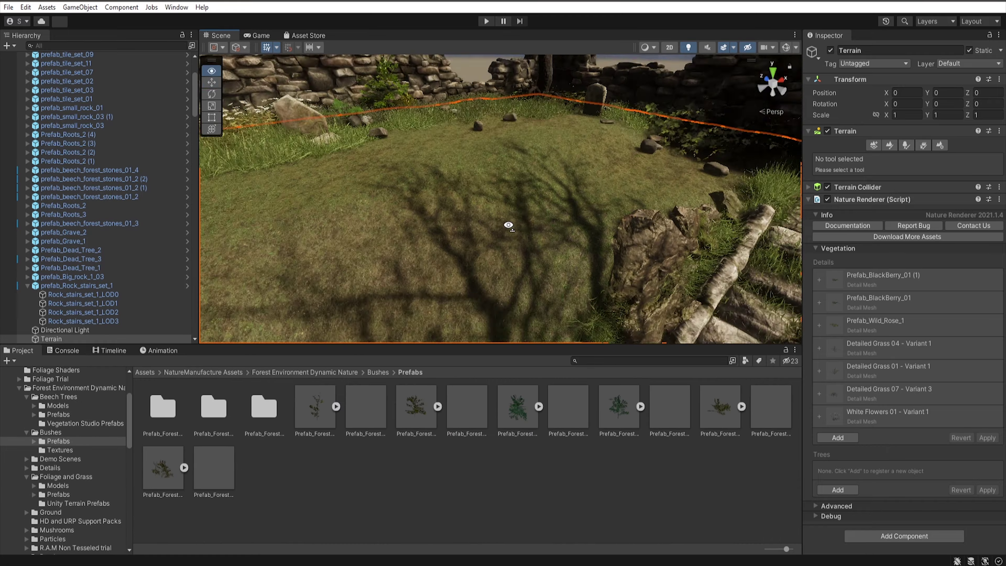
Place a moss-covered beech forest rock on the lawn beside the stone stairs
{"action": "right_click_drag", "start_coordinate": [541, 317], "coordinate": [634, 274]}
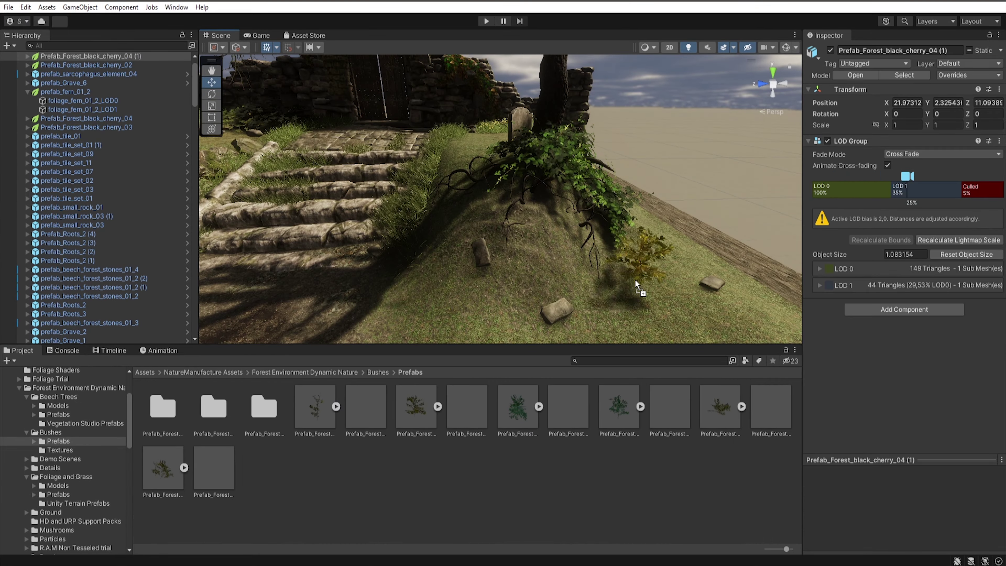
{"action": "left_click", "coordinate": [634, 276]}
{"action": "left_click", "coordinate": [635, 276]}
{"action": "left_click", "coordinate": [554, 274]}
{"action": "key", "text": "f"}
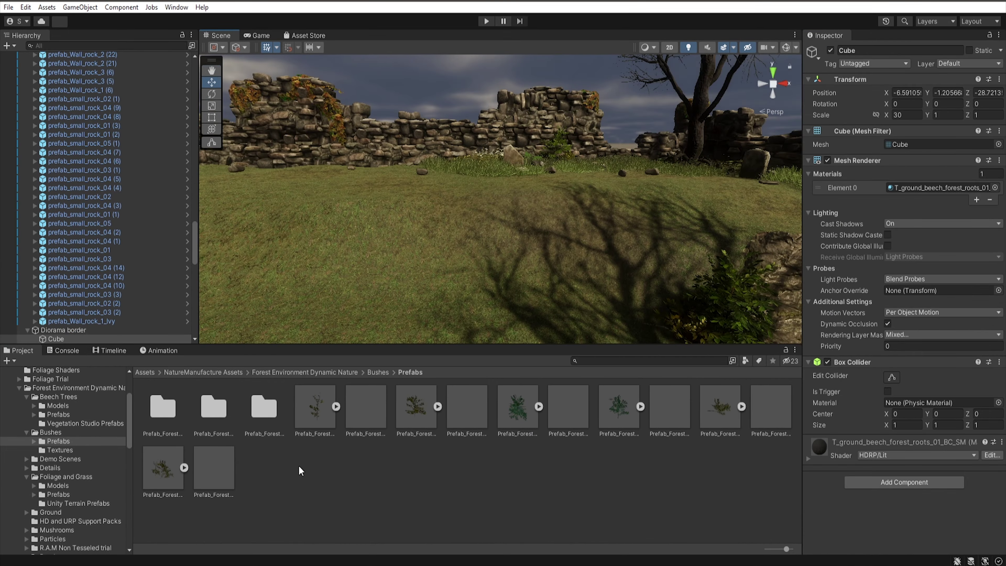
{"action": "scroll", "coordinate": [70, 439], "scroll_direction": "down", "scroll_amount": 5}
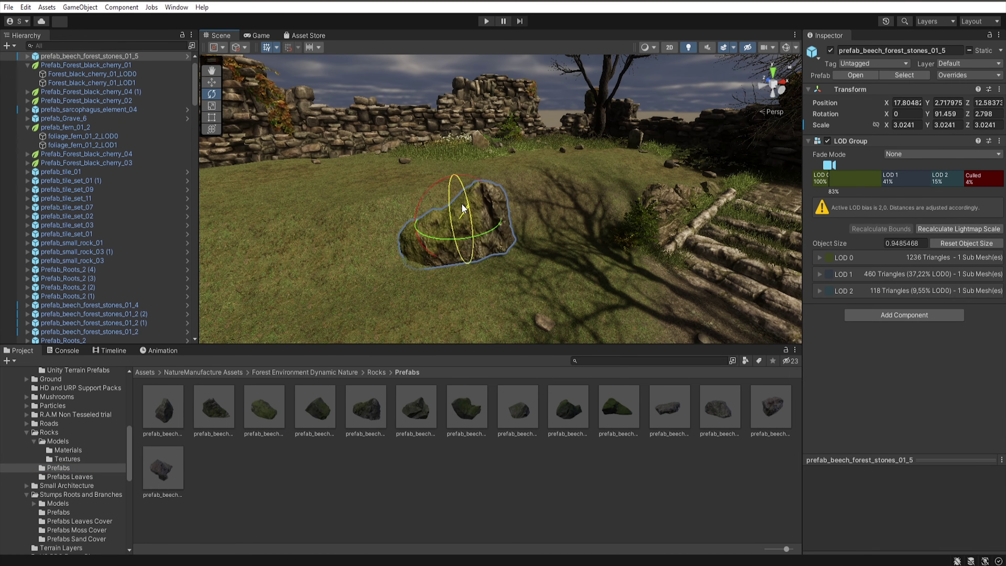
{"action": "left_click_drag", "start_coordinate": [215, 423], "coordinate": [492, 190]}
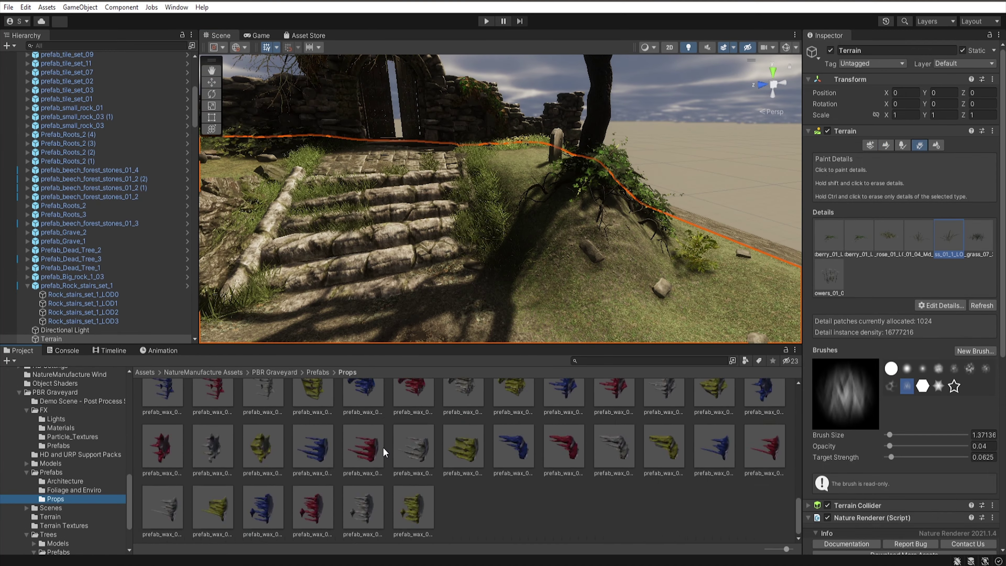
Drag a small stone slab prop onto the lawn at the foot of the stone cross
{"action": "scroll", "coordinate": [383, 447], "scroll_direction": "up", "scroll_amount": 5}
{"action": "scroll", "coordinate": [383, 447], "scroll_direction": "up", "scroll_amount": 5}
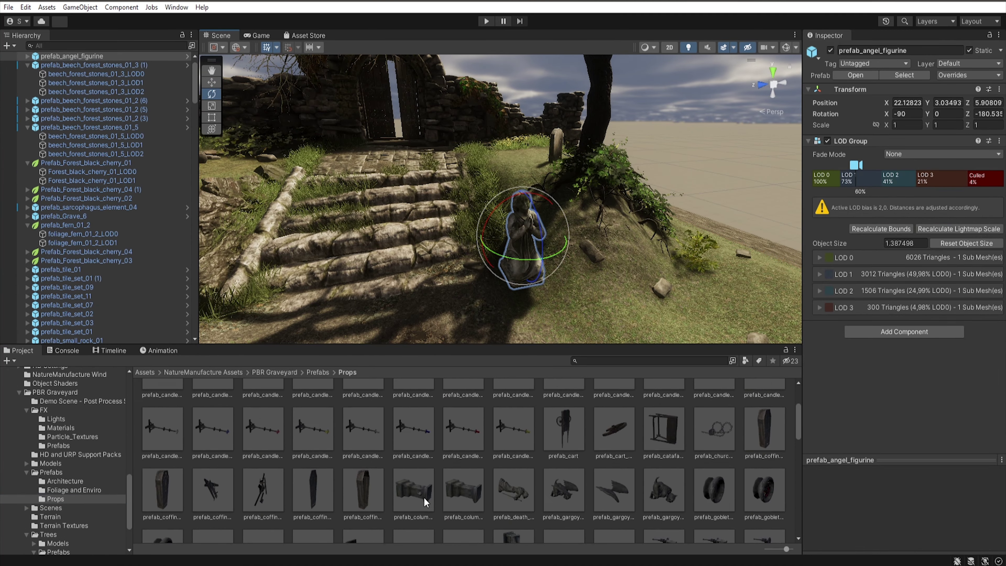
{"action": "scroll", "coordinate": [424, 496], "scroll_direction": "down", "scroll_amount": 2}
{"action": "scroll", "coordinate": [584, 265], "scroll_direction": "up", "scroll_amount": 3}
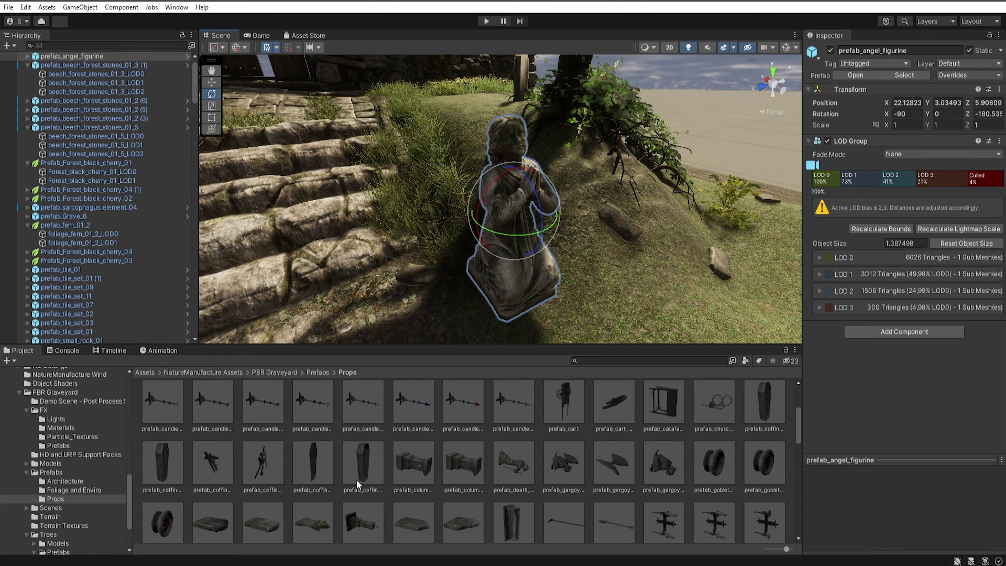
{"action": "left_click_drag", "start_coordinate": [358, 483], "coordinate": [539, 295]}
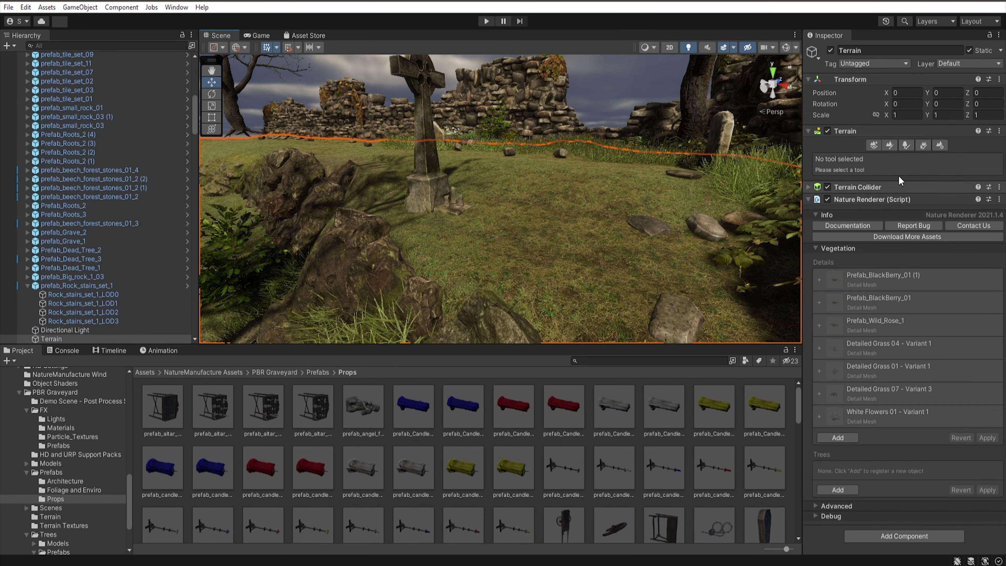
Switch the terrain from Paint Details to Smooth Height, then select the rock at the grassy edge
{"action": "left_click", "coordinate": [924, 145]}
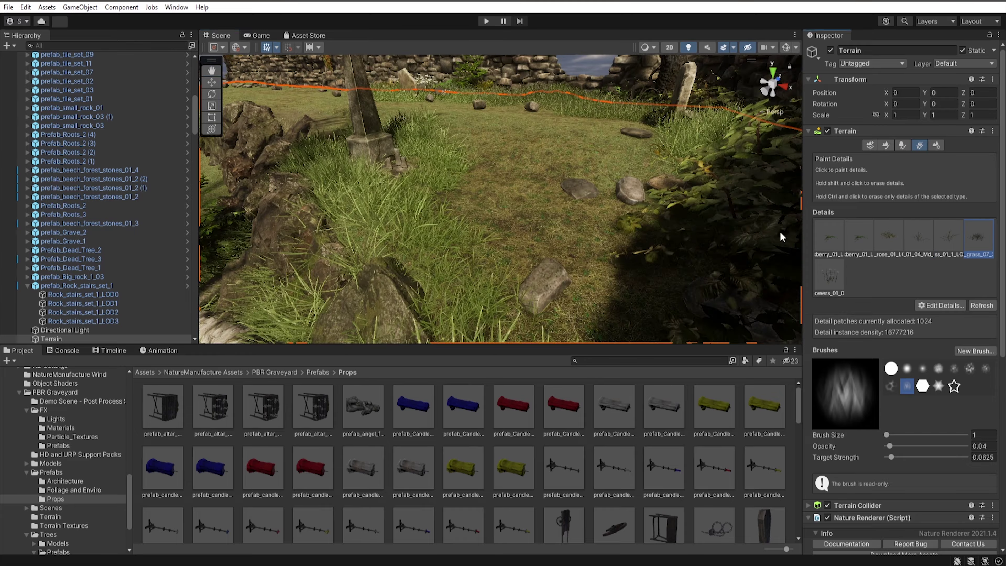
{"action": "left_click", "coordinate": [886, 145]}
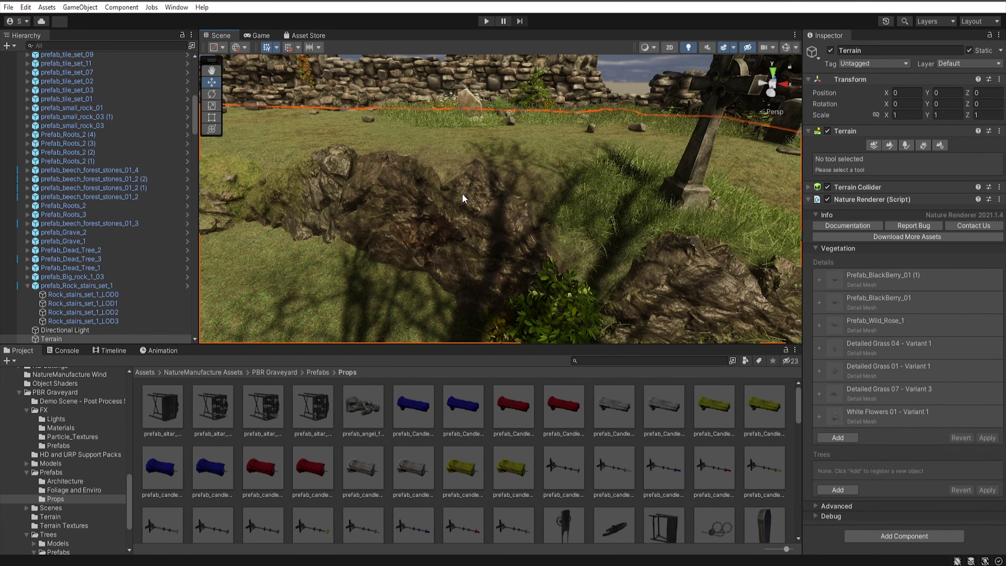
{"action": "left_click", "coordinate": [588, 219]}
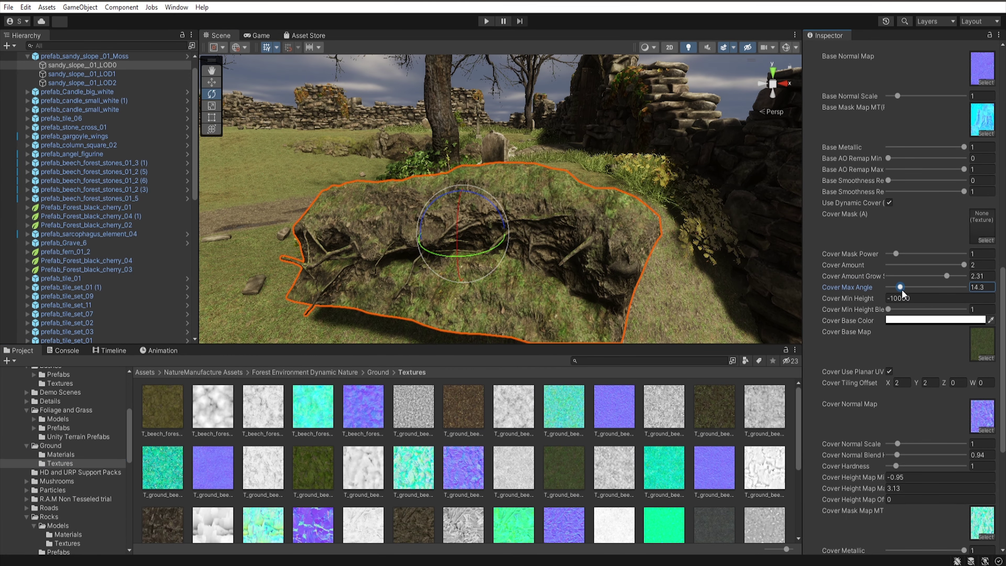
Duplicate the mossy slope mesh and set the terrain to Paint Texture around it
{"action": "mouse_move", "coordinate": [594, 173]}
{"action": "left_mouse_down", "text": "alt"}
{"action": "mouse_move", "coordinate": [457, 217]}
{"action": "mouse_move", "coordinate": [668, 213]}
{"action": "mouse_move", "coordinate": [492, 279]}
{"action": "left_mouse_up", "text": "alt"}
{"action": "key", "text": "ctrl+d"}
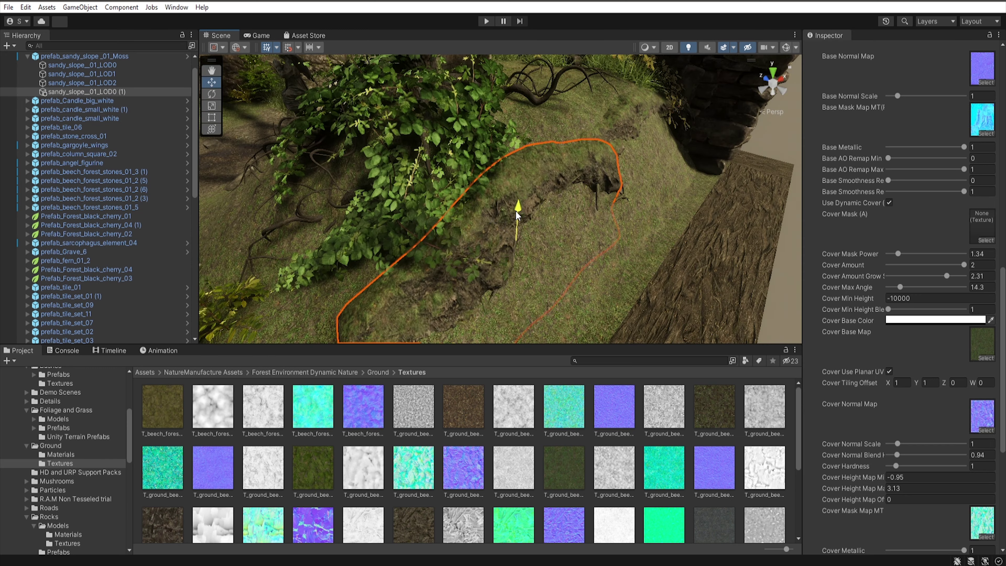
{"action": "scroll", "coordinate": [364, 162], "scroll_direction": "up", "scroll_amount": 5}
{"action": "left_click", "coordinate": [364, 161]}
{"action": "left_click", "coordinate": [903, 157]}
{"action": "left_click", "coordinate": [882, 196]}
Reselect the terrain and choose Set Height to level ground around the slope
{"action": "left_click", "coordinate": [546, 166]}
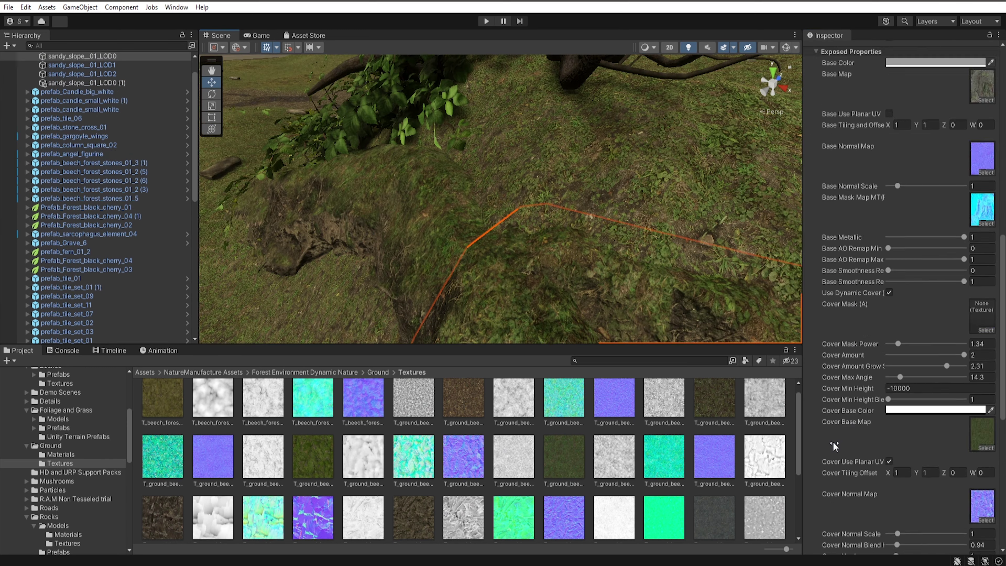
{"action": "scroll", "coordinate": [932, 298], "scroll_direction": "down", "scroll_amount": 10}
{"action": "left_click", "coordinate": [571, 221]}
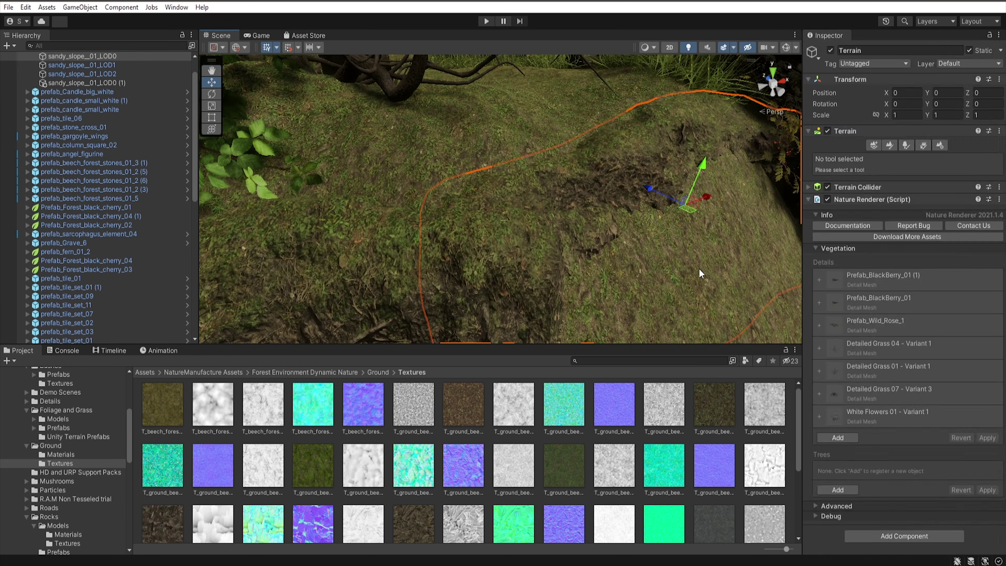
{"action": "left_click", "coordinate": [869, 166]}
{"action": "left_click", "coordinate": [871, 209]}
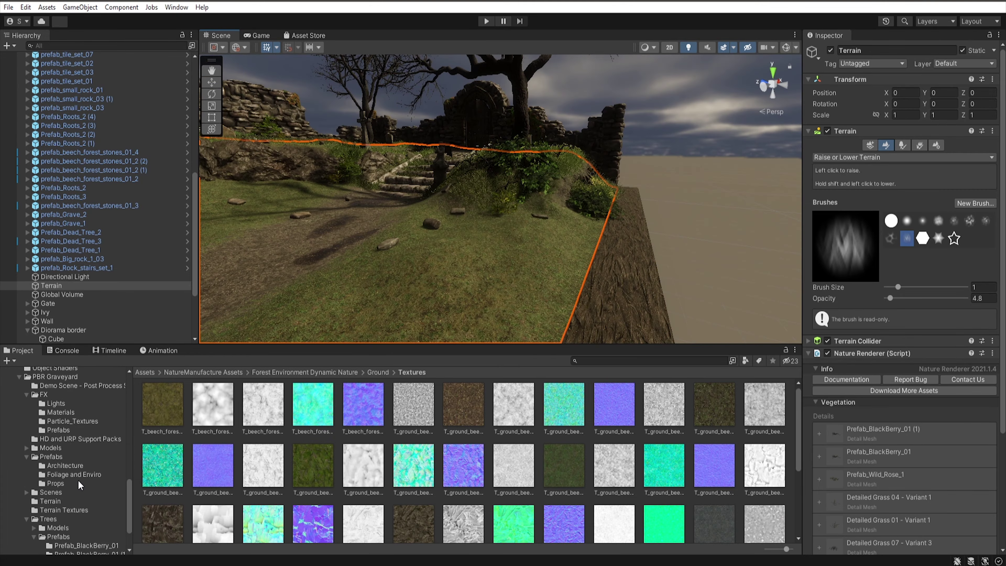
Place the prefab_Grave_3 gravestone on the grass beside the path
{"action": "left_click", "coordinate": [55, 499]}
{"action": "scroll", "coordinate": [437, 456], "scroll_direction": "down", "scroll_amount": 5}
{"action": "scroll", "coordinate": [437, 459], "scroll_direction": "up", "scroll_amount": 3}
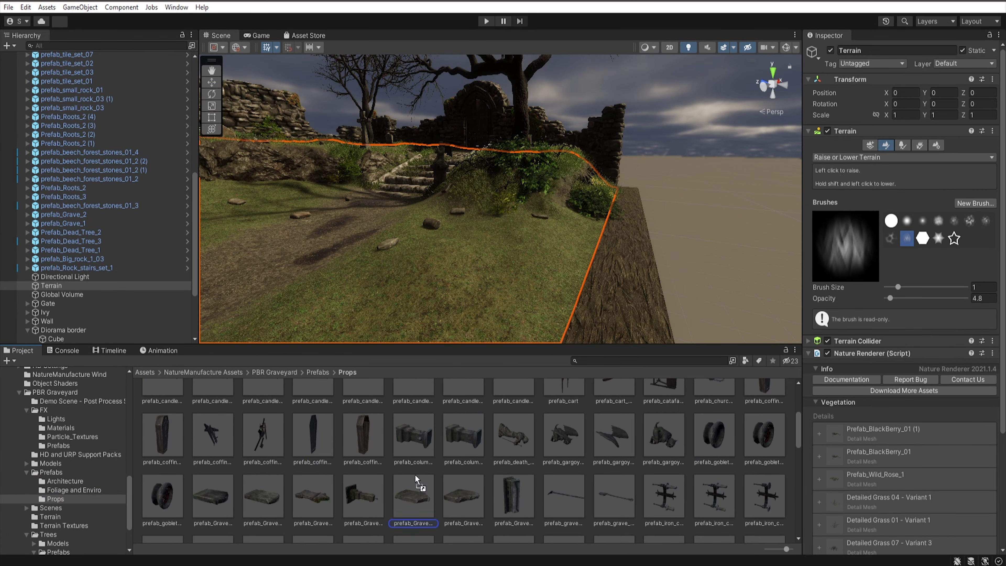
{"action": "left_click_drag", "start_coordinate": [414, 482], "coordinate": [523, 250]}
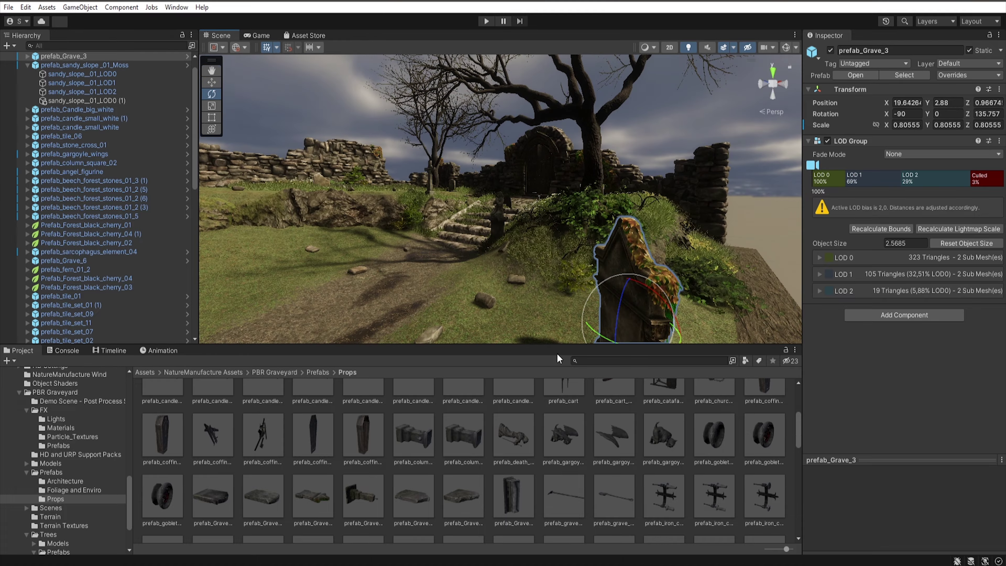
Add prefab_Grave_1 and a wooden coffin beside the graves
{"action": "scroll", "coordinate": [420, 483], "scroll_direction": "down", "scroll_amount": 5}
{"action": "scroll", "coordinate": [421, 483], "scroll_direction": "down", "scroll_amount": 1}
{"action": "left_click_drag", "start_coordinate": [475, 301], "coordinate": [415, 302], "text": "alt"}
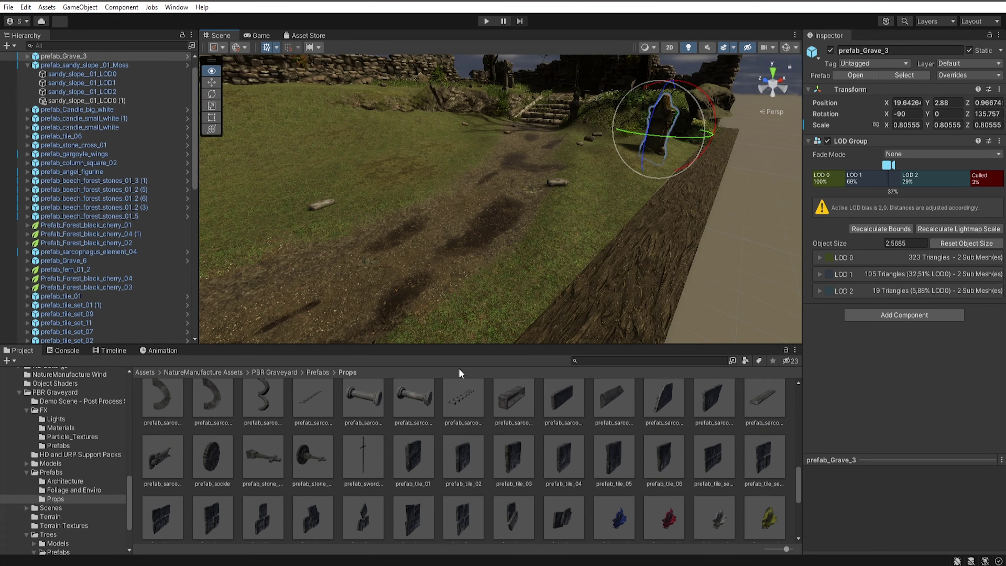
{"action": "scroll", "coordinate": [387, 453], "scroll_direction": "up", "scroll_amount": 5}
{"action": "left_click_drag", "start_coordinate": [387, 453], "coordinate": [427, 265]}
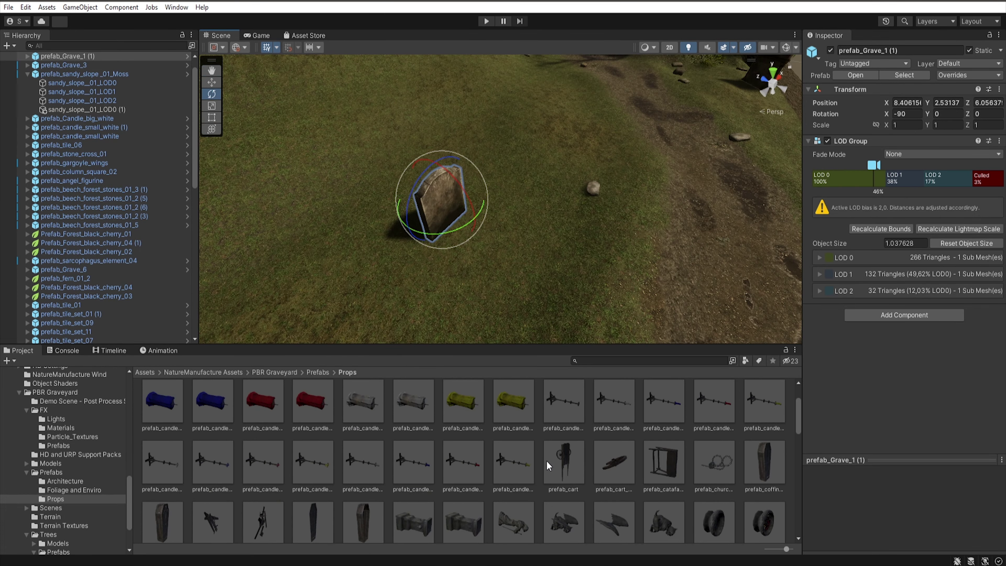
{"action": "left_click_drag", "start_coordinate": [764, 462], "coordinate": [547, 204]}
{"action": "left_click", "coordinate": [525, 239]}
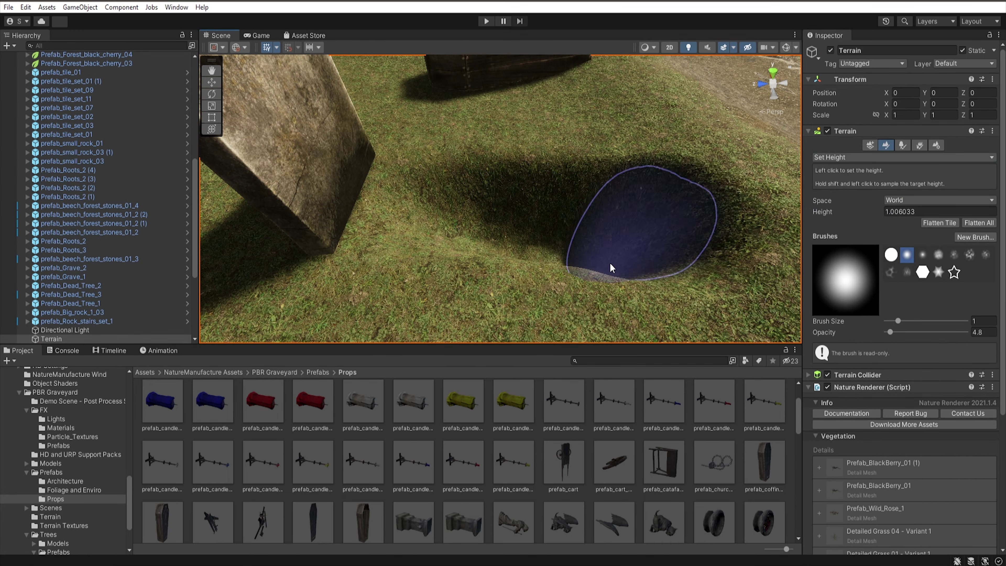
Undo the last change and reselect the terrain near the small rocks by the graves
{"action": "mouse_move", "coordinate": [611, 269]}
{"action": "left_mouse_down", "text": "alt"}
{"action": "mouse_move", "coordinate": [449, 179]}
{"action": "mouse_move", "coordinate": [499, 230]}
{"action": "mouse_move", "coordinate": [550, 180]}
{"action": "mouse_move", "coordinate": [767, 314]}
{"action": "left_mouse_up", "text": "alt"}
{"action": "key", "text": "ctrl+z"}
{"action": "left_click", "coordinate": [499, 229]}
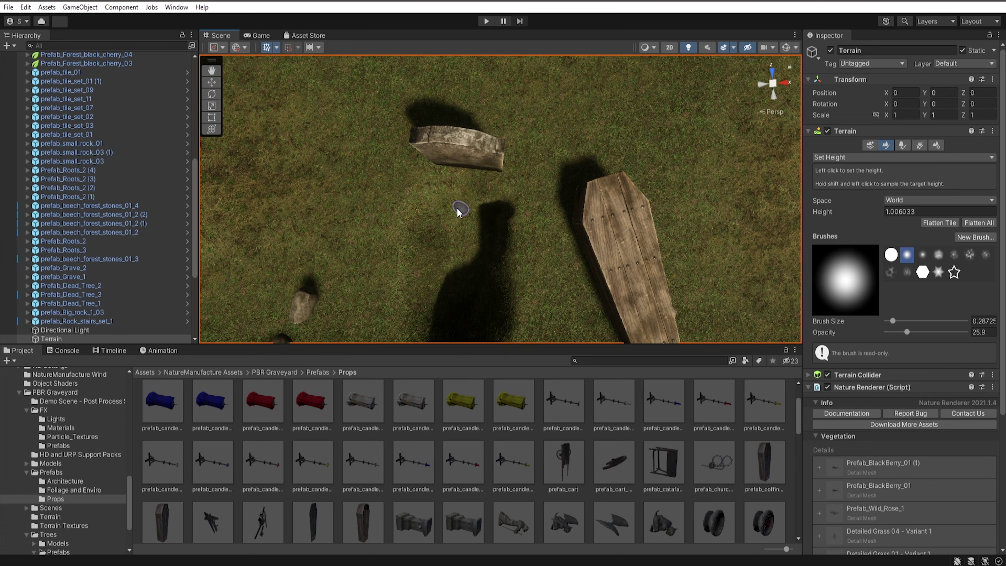
{"action": "left_click_drag", "start_coordinate": [466, 216], "coordinate": [490, 265], "text": "alt"}
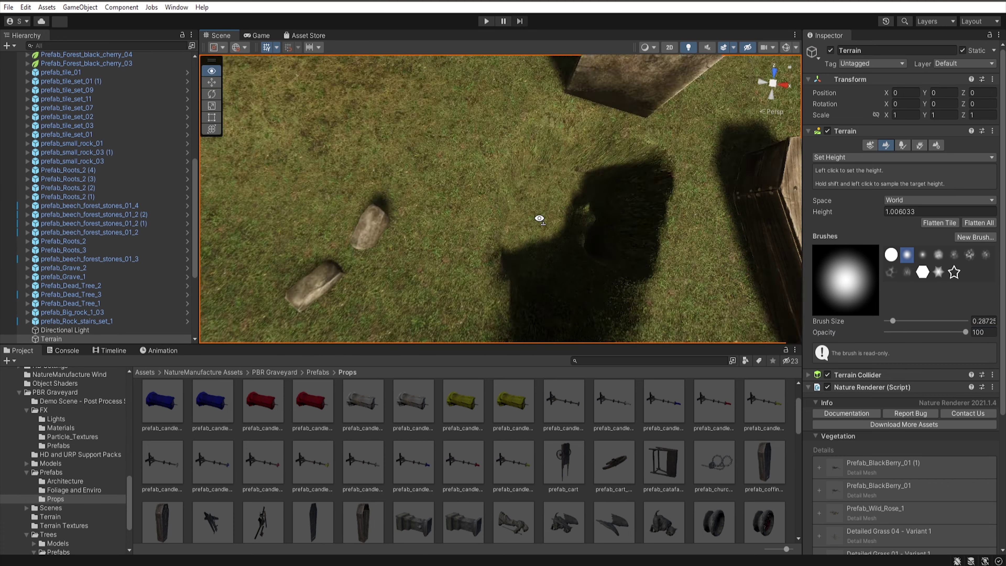
{"action": "left_click_drag", "start_coordinate": [539, 218], "coordinate": [493, 192], "text": "alt"}
{"action": "scroll", "coordinate": [493, 193], "scroll_direction": "up", "scroll_amount": 3}
{"action": "mouse_move", "coordinate": [558, 226]}
{"action": "left_mouse_down", "text": "alt"}
{"action": "mouse_move", "coordinate": [476, 198]}
{"action": "mouse_move", "coordinate": [515, 190]}
{"action": "left_mouse_up", "text": "alt"}
Turn the coffin slightly to sit alongside the headstone
{"action": "left_click", "coordinate": [673, 170]}
{"action": "key", "text": "e"}
{"action": "mouse_move", "coordinate": [673, 170]}
{"action": "left_mouse_down", "text": "alt"}
{"action": "mouse_move", "coordinate": [530, 206]}
{"action": "mouse_move", "coordinate": [517, 81]}
{"action": "left_mouse_up", "text": "alt"}
{"action": "key", "text": "w"}
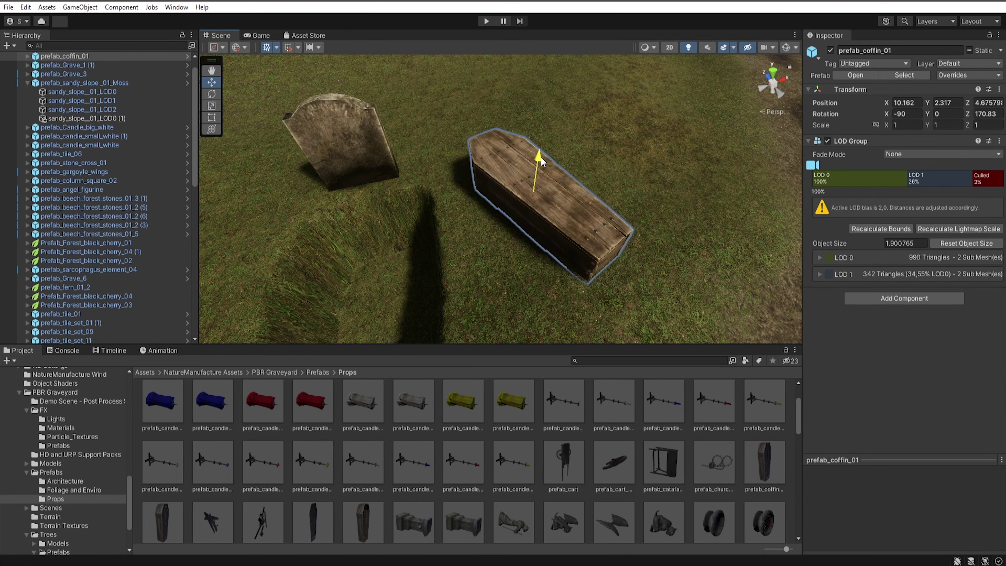
{"action": "left_click_drag", "start_coordinate": [541, 160], "coordinate": [515, 238], "text": "alt"}
Place prefab_cart next to the coffin, ready to raise or lower the terrain
{"action": "key", "text": "e"}
{"action": "mouse_move", "coordinate": [563, 461]}
{"action": "left_mouse_down"}
{"action": "mouse_move", "coordinate": [605, 182]}
{"action": "mouse_move", "coordinate": [479, 220]}
{"action": "left_mouse_up"}
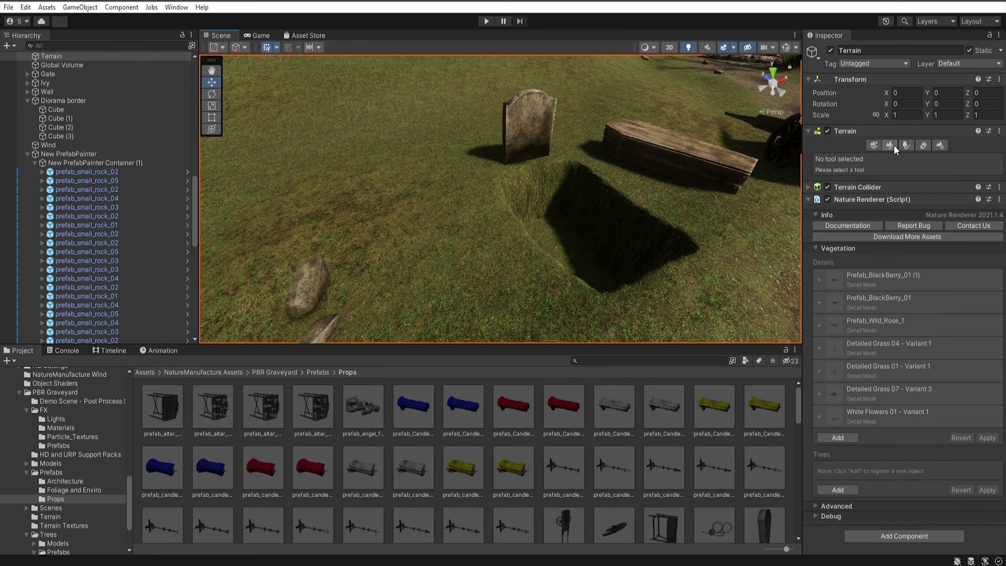
{"action": "left_click", "coordinate": [886, 145]}
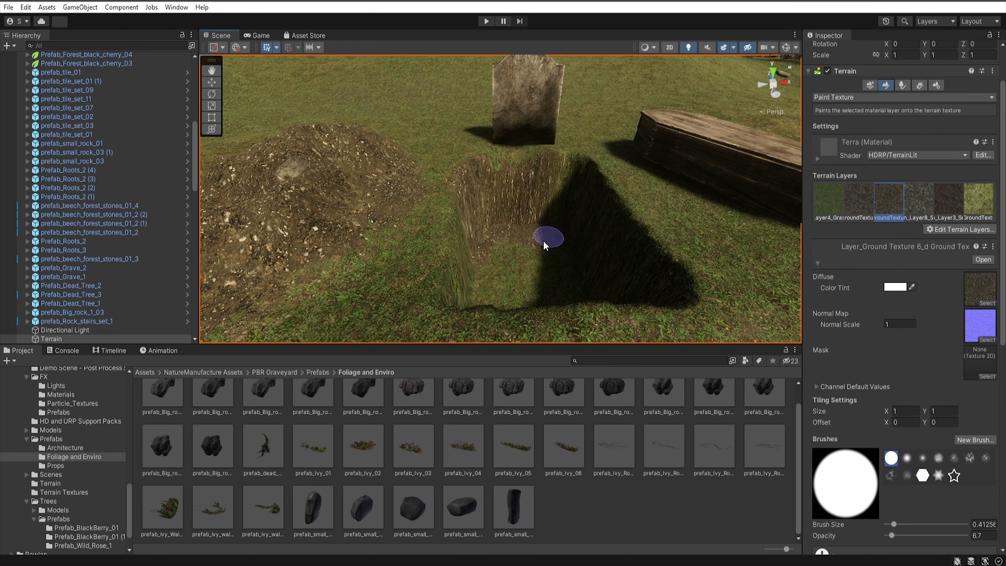
Paint wild rose clumps beside the path and start editing their 0.8–1.6 width size settings
{"action": "scroll", "coordinate": [901, 472], "scroll_direction": "down", "scroll_amount": 2}
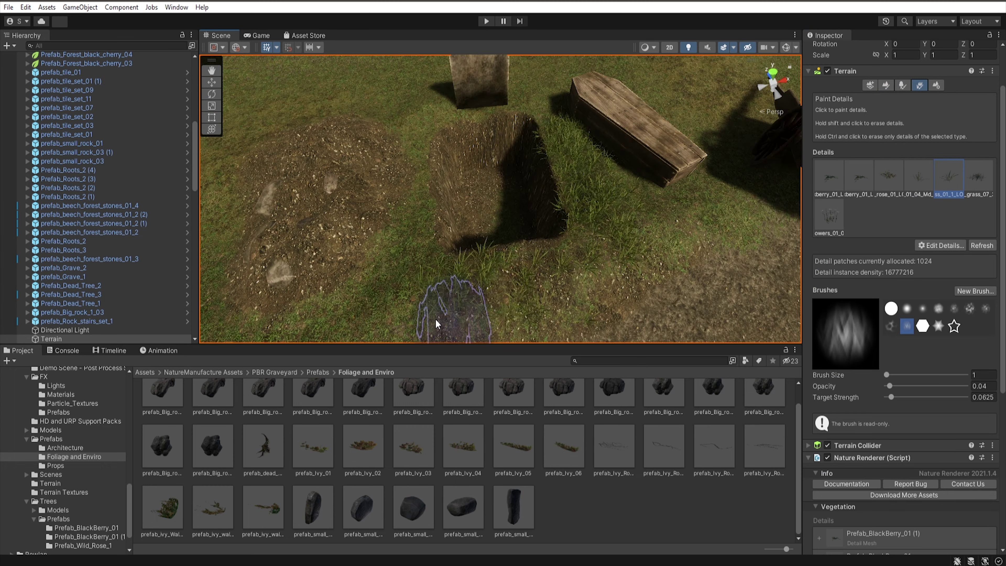
{"action": "left_click", "coordinate": [919, 176]}
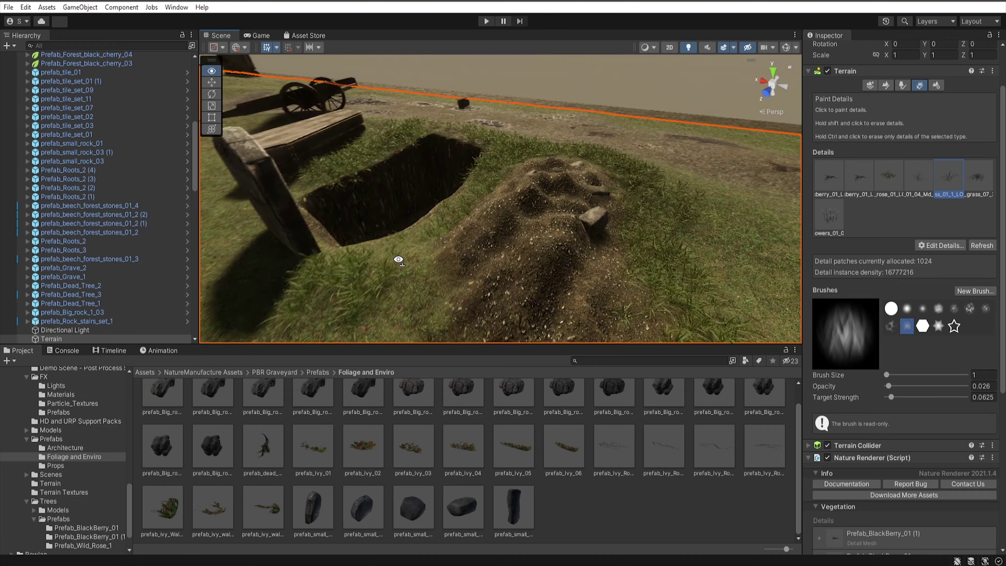
{"action": "right_click_drag", "start_coordinate": [573, 342], "coordinate": [607, 205]}
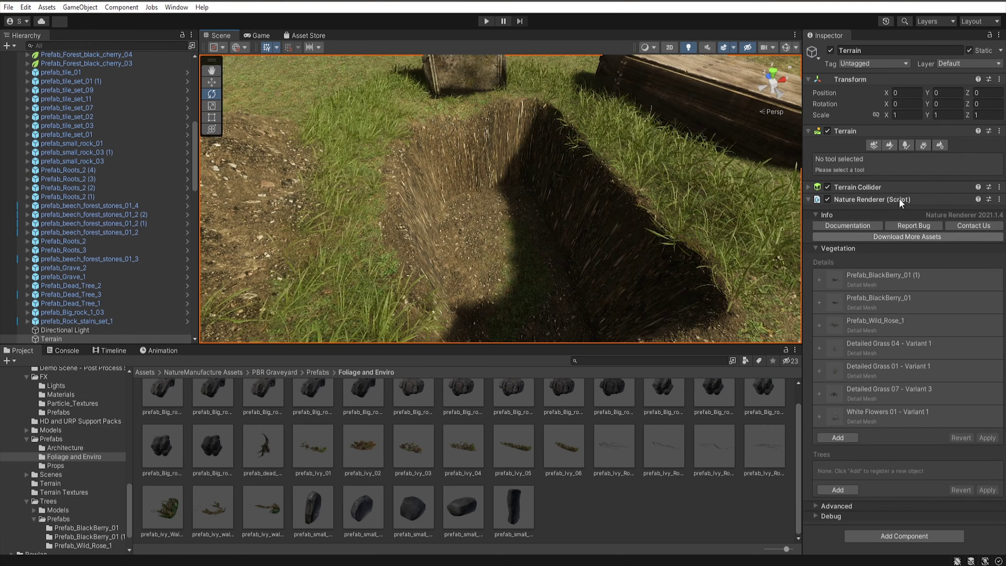
{"action": "left_click", "coordinate": [890, 145]}
{"action": "key", "text": "F2"}
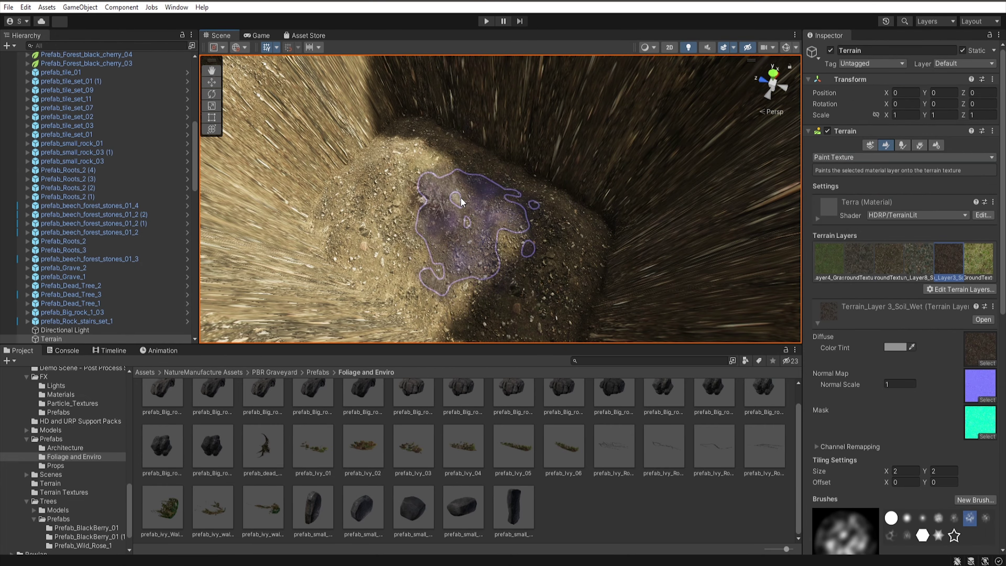
{"action": "left_click", "coordinate": [920, 146]}
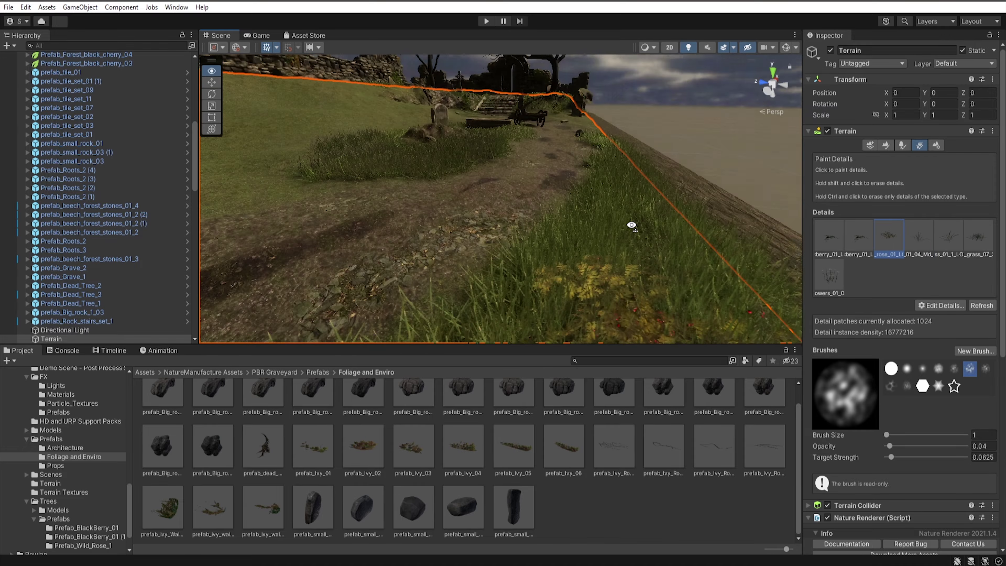
{"action": "scroll", "coordinate": [901, 434], "scroll_direction": "down", "scroll_amount": 10}
{"action": "left_click", "coordinate": [901, 433]}
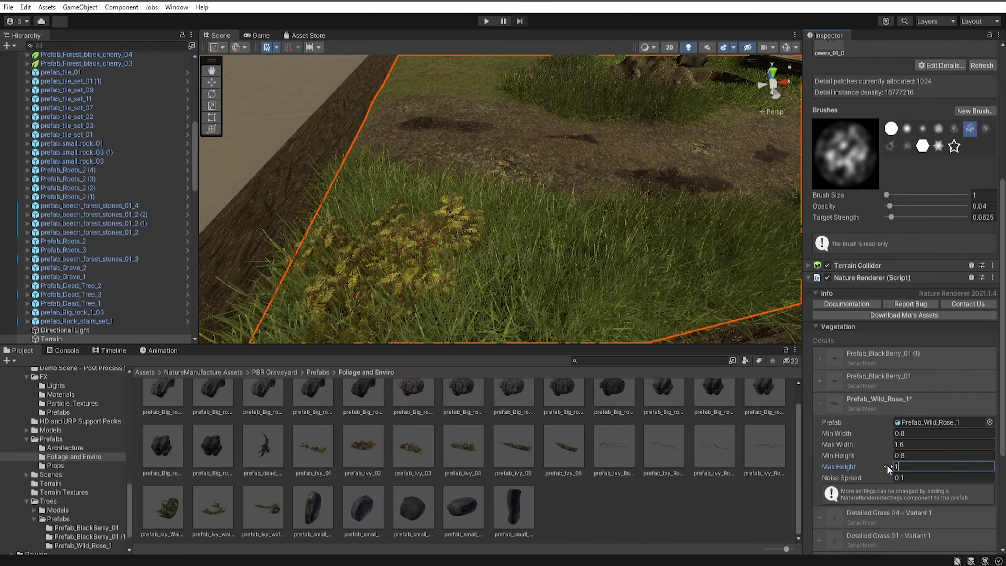
Commit the rose max height, then size White Flowers 0.3–1 wide, 0.5–1 tall and apply
{"action": "key", "text": "Return"}
{"action": "scroll", "coordinate": [864, 150], "scroll_direction": "up", "scroll_amount": 10}
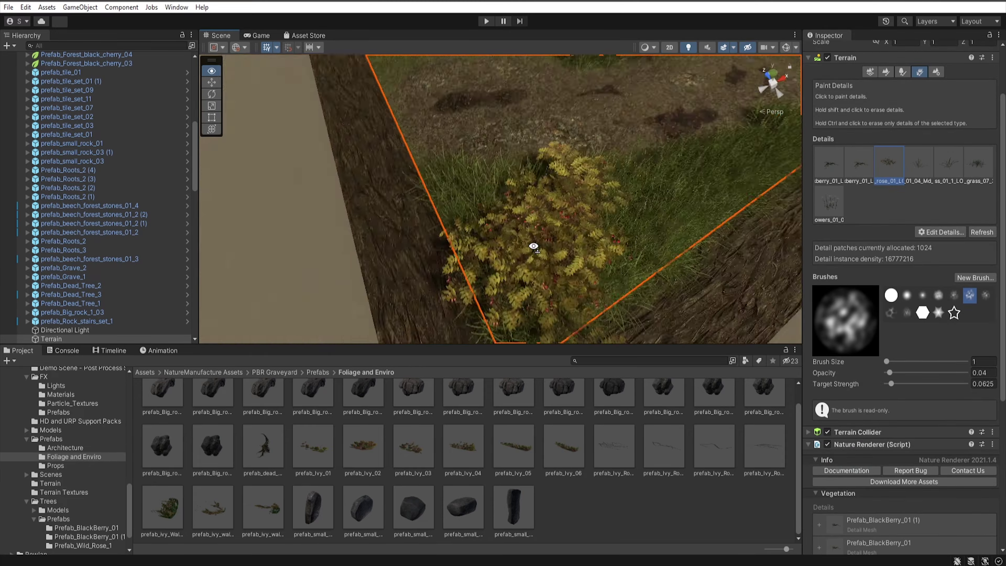
{"action": "scroll", "coordinate": [911, 356], "scroll_direction": "down", "scroll_amount": 10}
{"action": "left_click", "coordinate": [929, 434]}
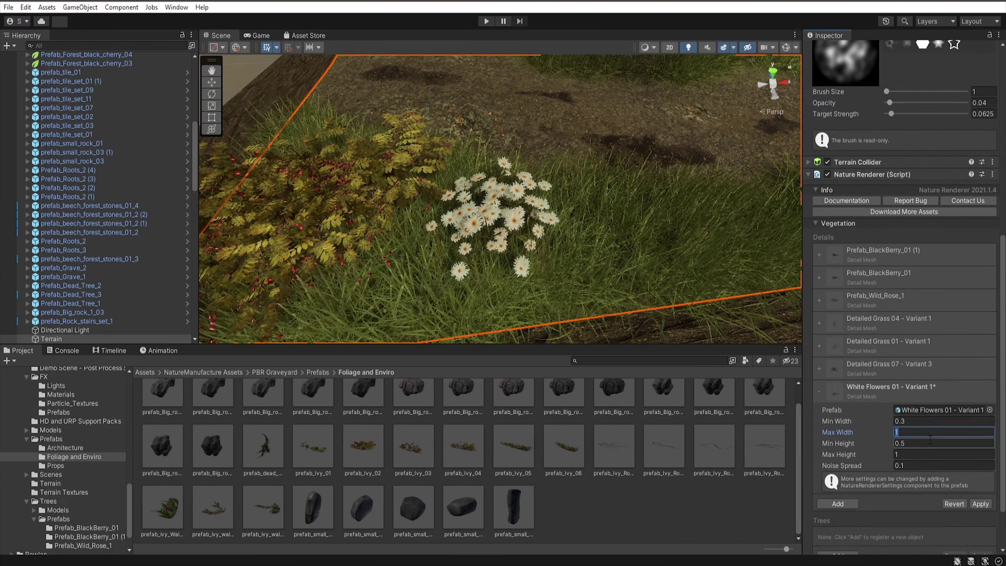
{"action": "left_click", "coordinate": [980, 504]}
{"action": "left_click_drag", "start_coordinate": [495, 190], "coordinate": [434, 177], "text": "alt"}
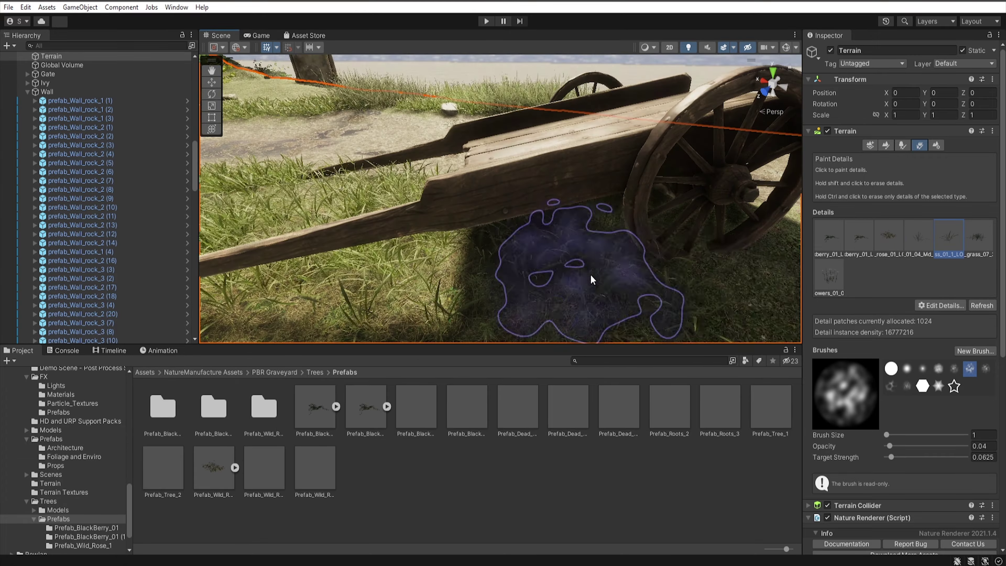
Mount prefab_iron_torch_03 from Props on the left side of the gate wall
{"action": "left_click", "coordinate": [588, 144]}
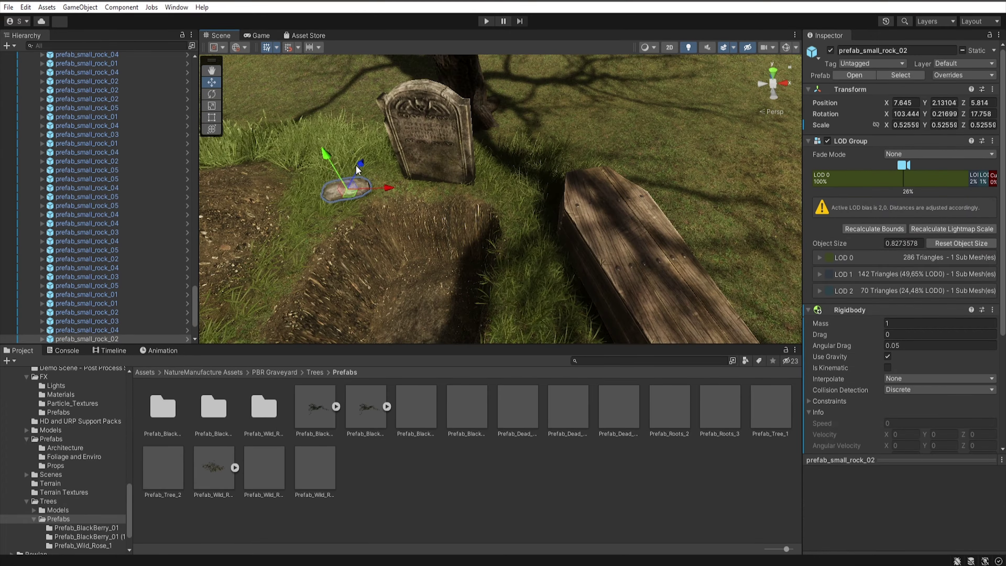
{"action": "scroll", "coordinate": [67, 475], "scroll_direction": "up", "scroll_amount": 2}
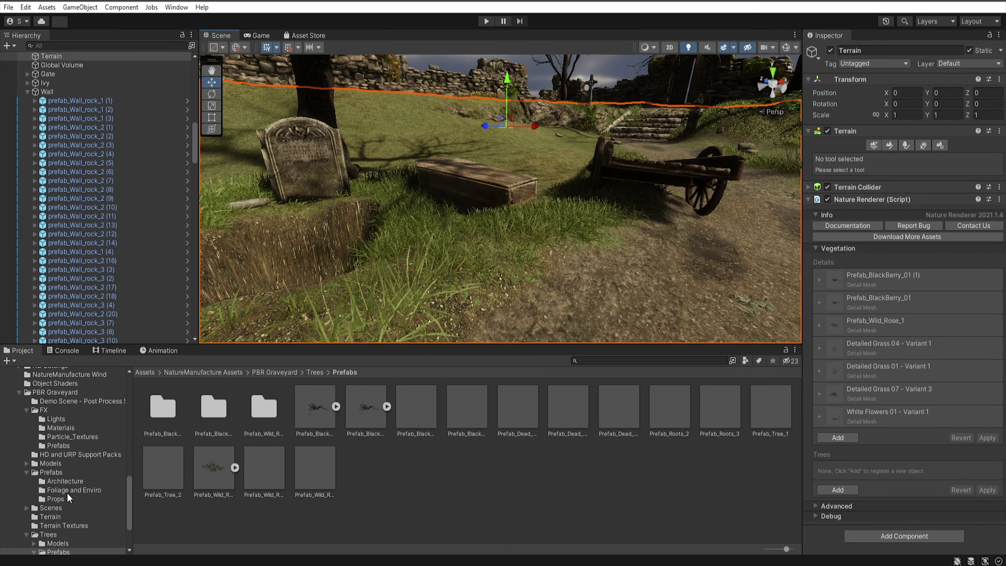
{"action": "left_click", "coordinate": [56, 498]}
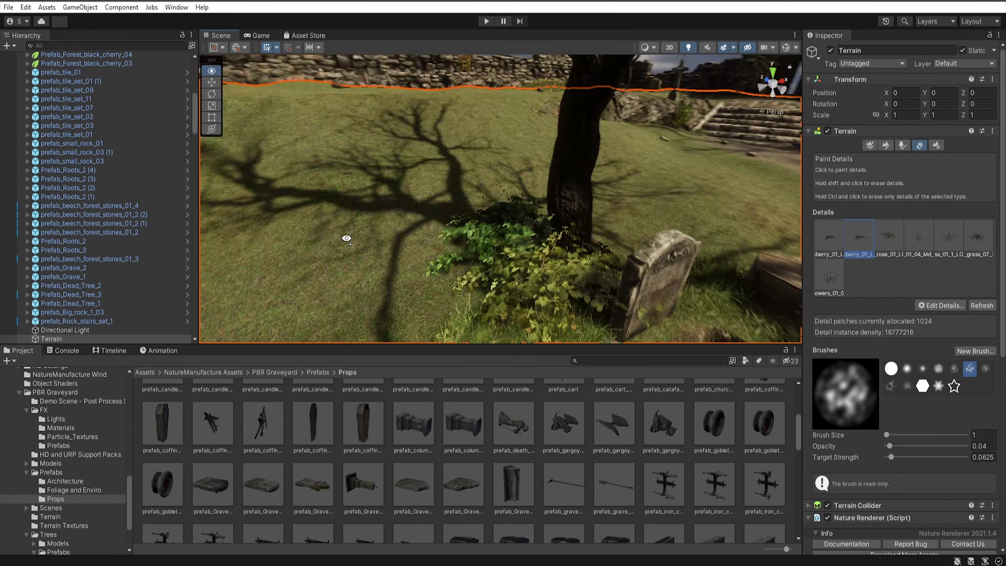
{"action": "right_click_drag", "start_coordinate": [347, 239], "coordinate": [696, 234]}
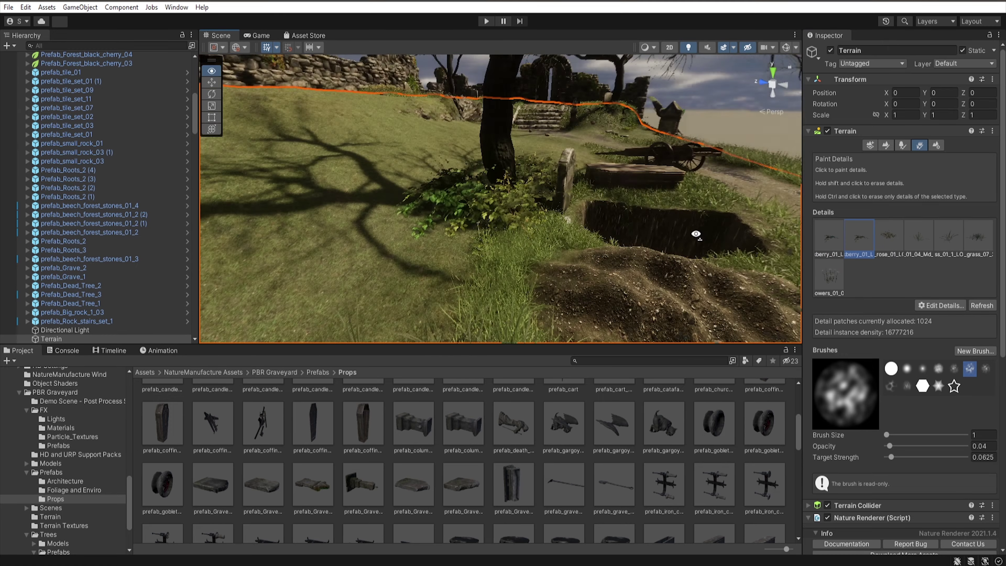
{"action": "scroll", "coordinate": [317, 451], "scroll_direction": "down", "scroll_amount": 3}
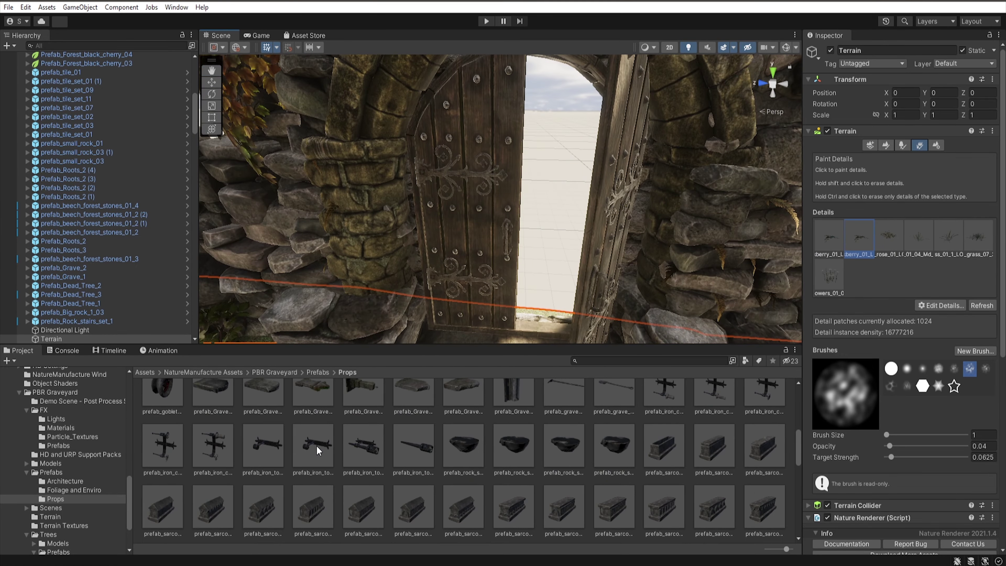
{"action": "left_click_drag", "start_coordinate": [317, 451], "coordinate": [364, 243]}
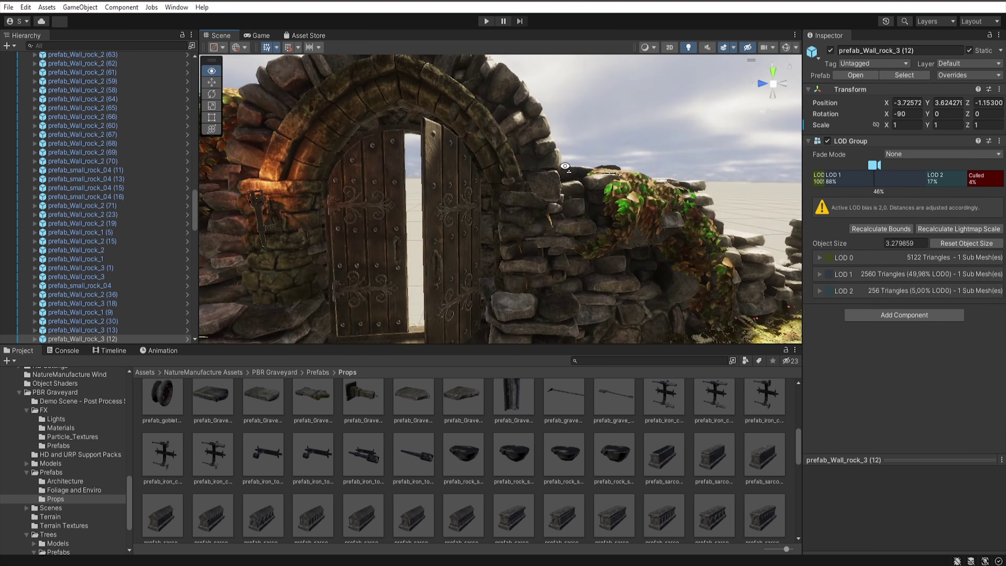
{"action": "left_click_drag", "start_coordinate": [313, 454], "coordinate": [502, 222]}
Add a second iron torch on the gate's other side
{"action": "key", "text": "e"}
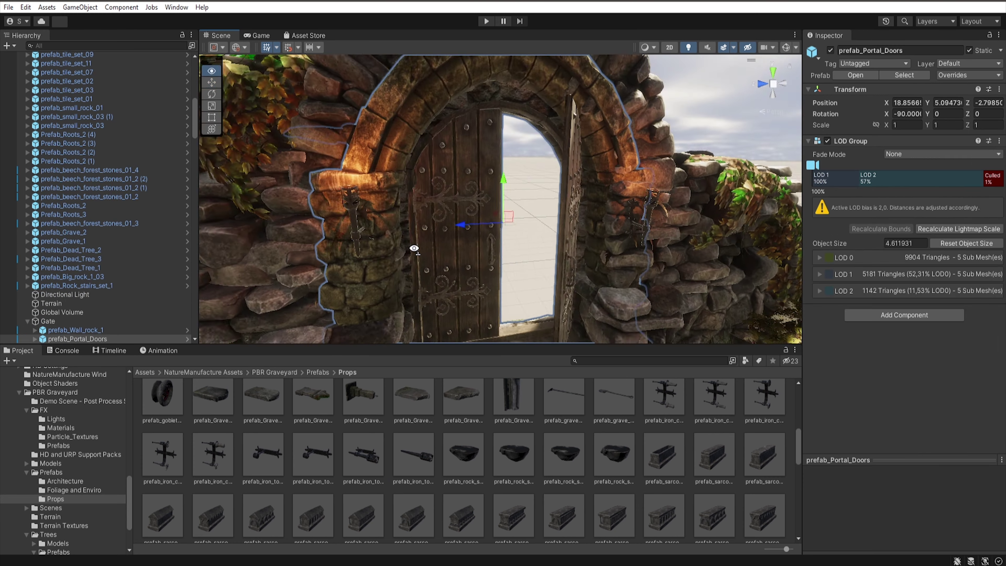
{"action": "key", "text": "f"}
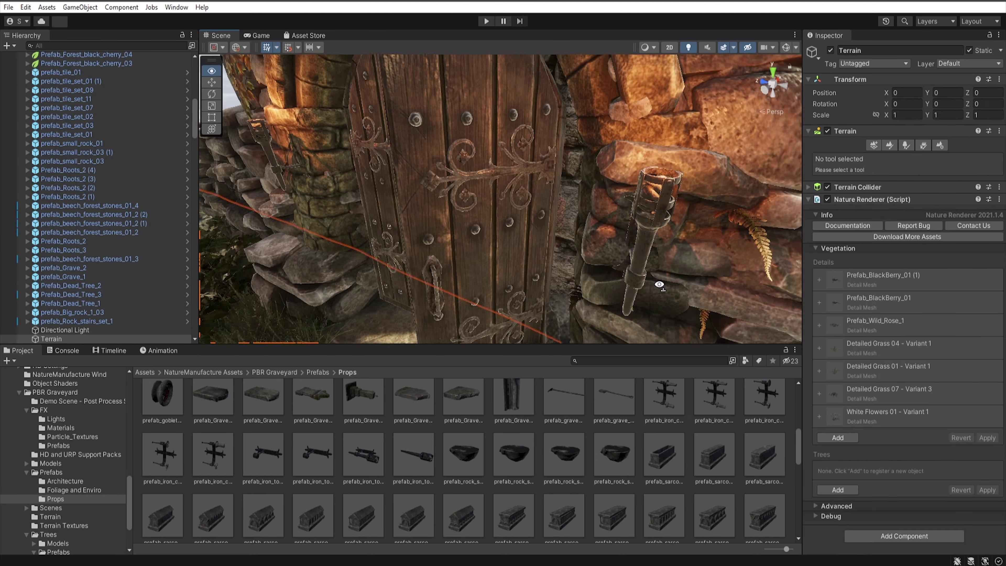
{"action": "left_click", "coordinate": [67, 437]}
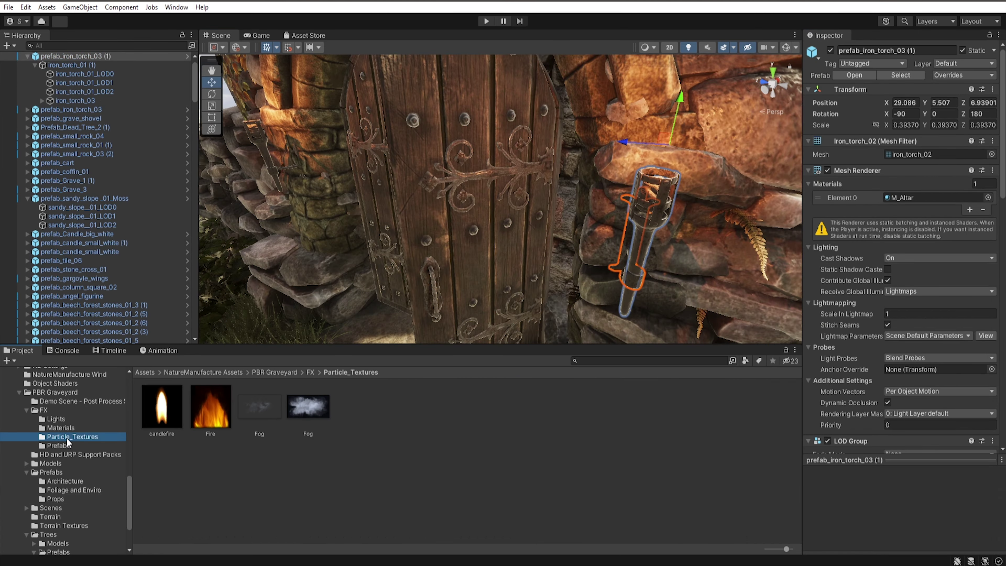
{"action": "left_click", "coordinate": [59, 445]}
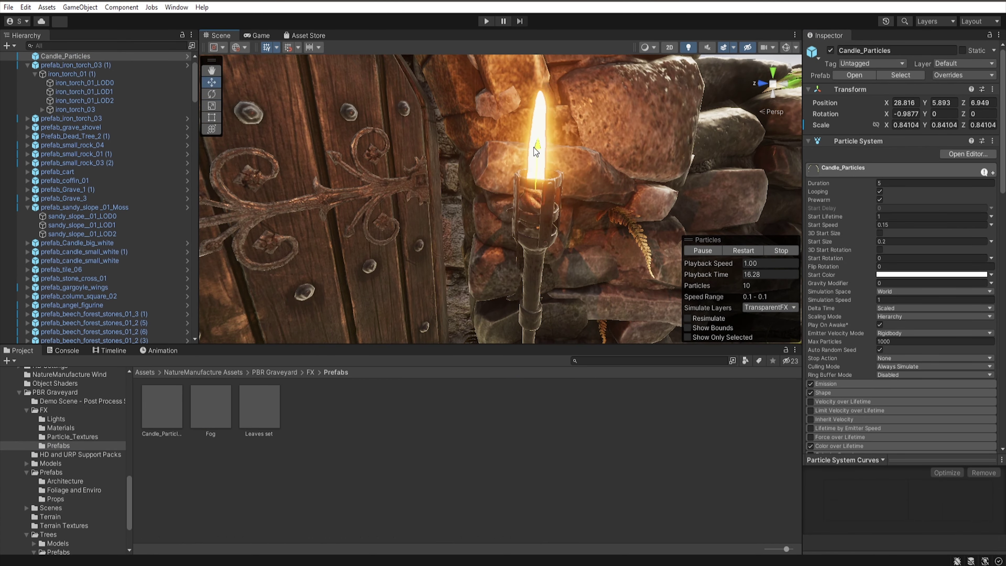
Drag Candle_Particles flames onto the gate torch and onto a grave candle
{"action": "left_click", "coordinate": [434, 129]}
{"action": "left_click_drag", "start_coordinate": [177, 417], "coordinate": [599, 166]}
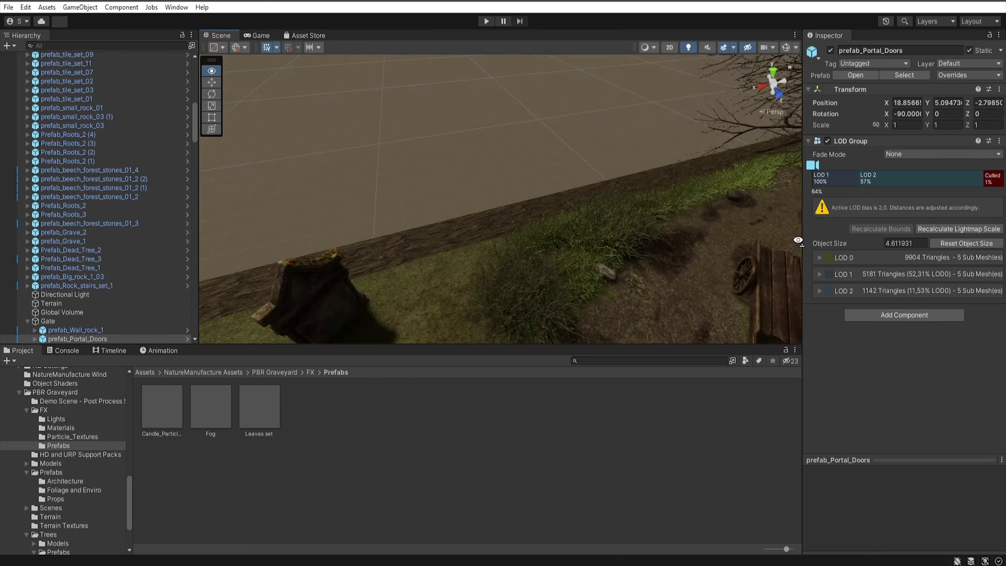
{"action": "left_click_drag", "start_coordinate": [161, 406], "coordinate": [517, 288]}
{"action": "mouse_move", "coordinate": [517, 288]}
{"action": "right_mouse_down"}
{"action": "mouse_move", "coordinate": [396, 153]}
{"action": "mouse_move", "coordinate": [556, 189]}
{"action": "right_mouse_up"}
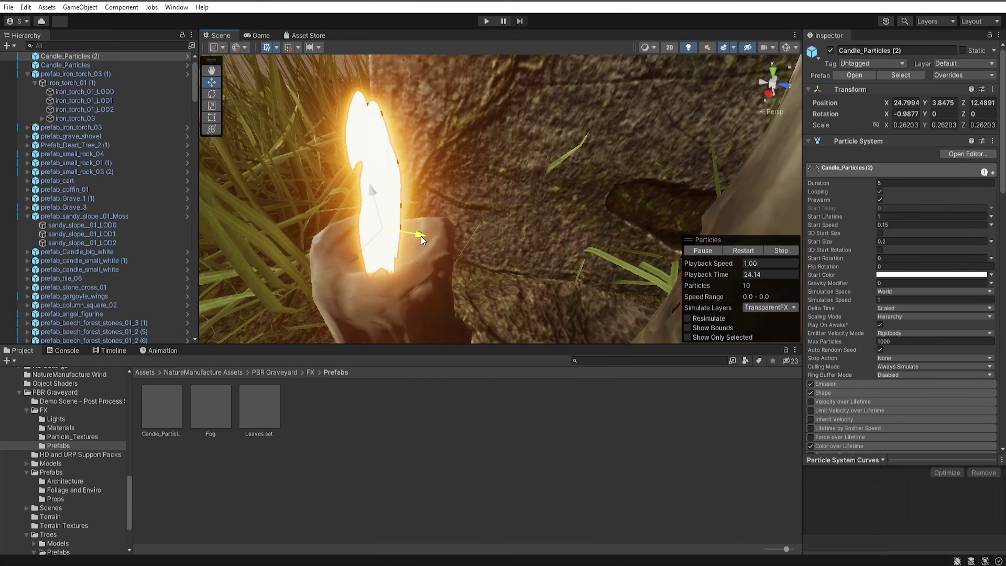
{"action": "left_click", "coordinate": [556, 190]}
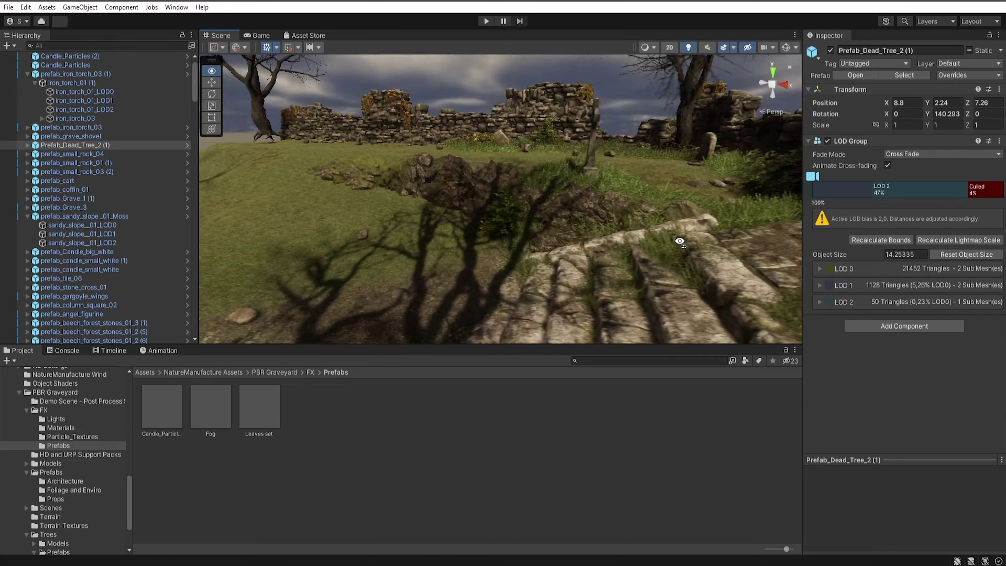
{"action": "mouse_move", "coordinate": [482, 215]}
{"action": "right_mouse_down"}
{"action": "mouse_move", "coordinate": [629, 190]}
{"action": "mouse_move", "coordinate": [823, 339]}
{"action": "mouse_move", "coordinate": [906, 386]}
{"action": "right_mouse_up"}
Paint tall grass over the shaded ground and place a grave prefab from Props near the wall
{"action": "left_click", "coordinate": [907, 385]}
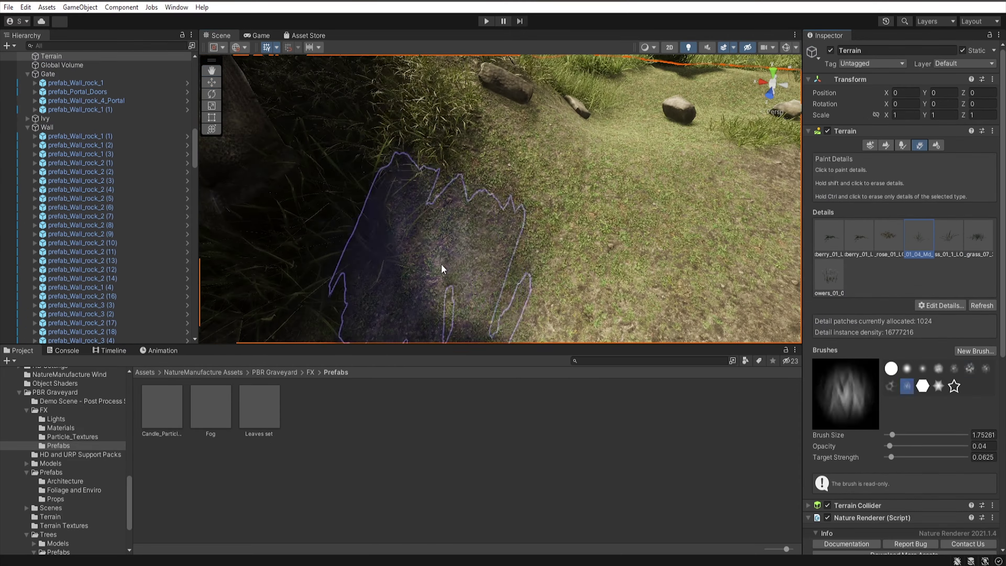
{"action": "mouse_move", "coordinate": [443, 265]}
{"action": "right_mouse_down"}
{"action": "mouse_move", "coordinate": [491, 181]}
{"action": "mouse_move", "coordinate": [261, 121]}
{"action": "right_mouse_up"}
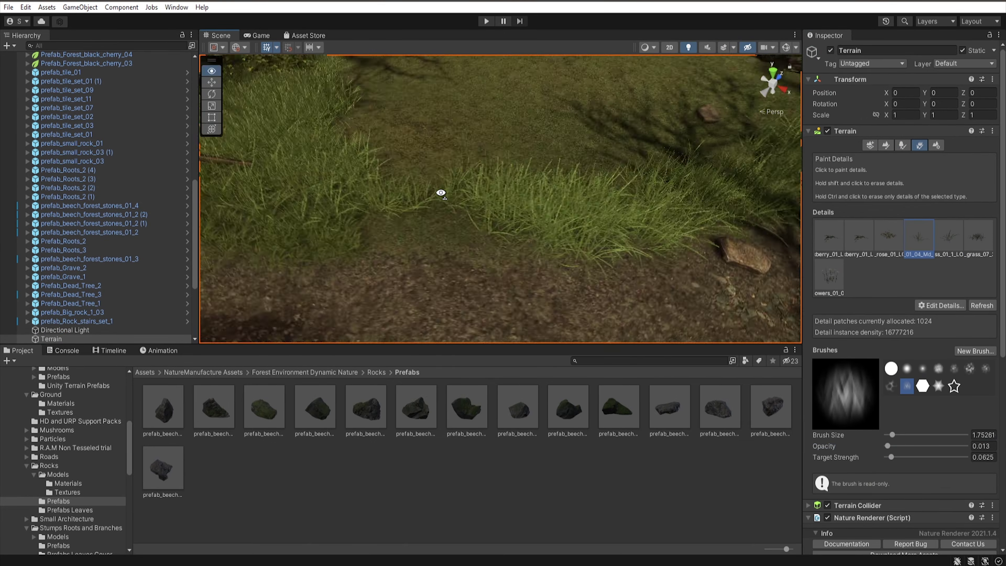
{"action": "scroll", "coordinate": [81, 473], "scroll_direction": "down", "scroll_amount": 2}
{"action": "left_click", "coordinate": [56, 432]}
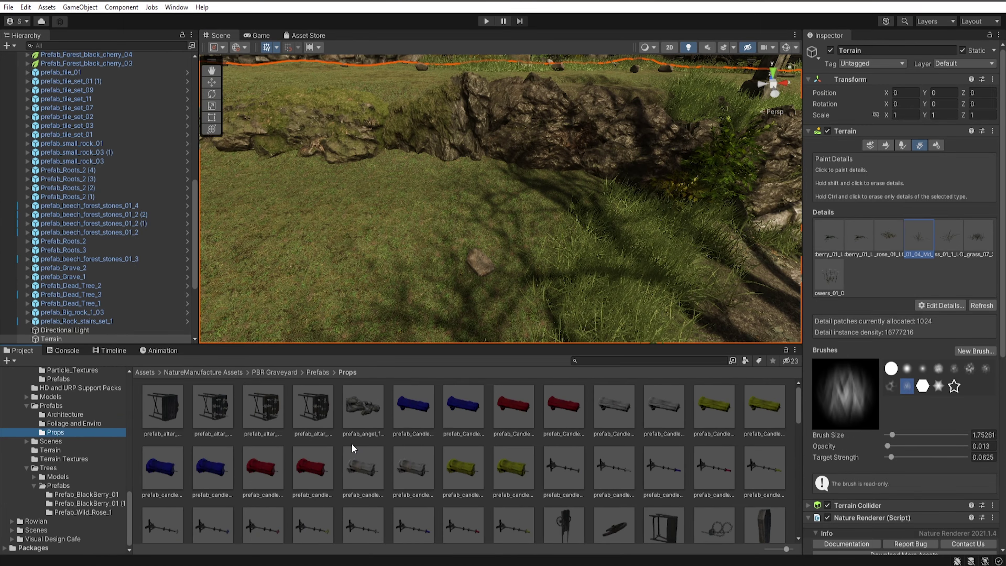
{"action": "scroll", "coordinate": [352, 450], "scroll_direction": "down", "scroll_amount": 3}
{"action": "left_click_drag", "start_coordinate": [263, 484], "coordinate": [559, 170]}
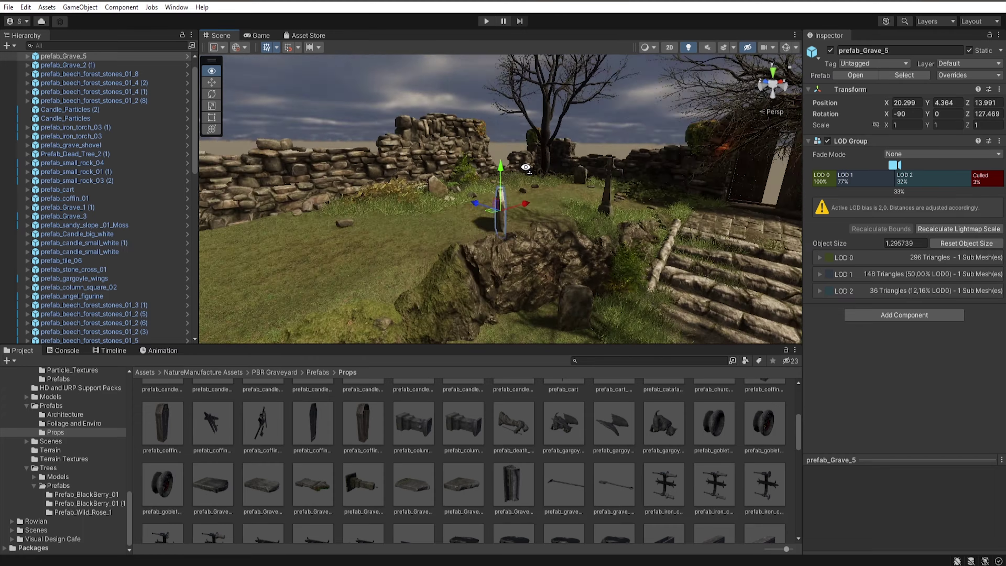
{"action": "left_click_drag", "start_coordinate": [491, 225], "coordinate": [491, 225]}
{"action": "right_click_drag", "start_coordinate": [491, 226], "coordinate": [578, 227]}
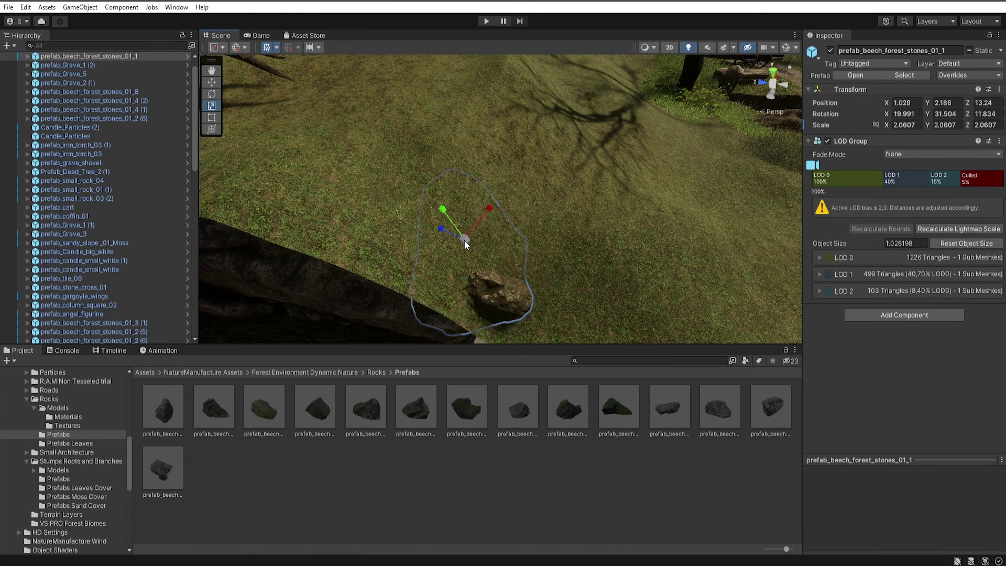
Rotate the mossy beech stone rock so it sits on the slope
{"action": "scroll", "coordinate": [464, 233], "scroll_direction": "up", "scroll_amount": 2}
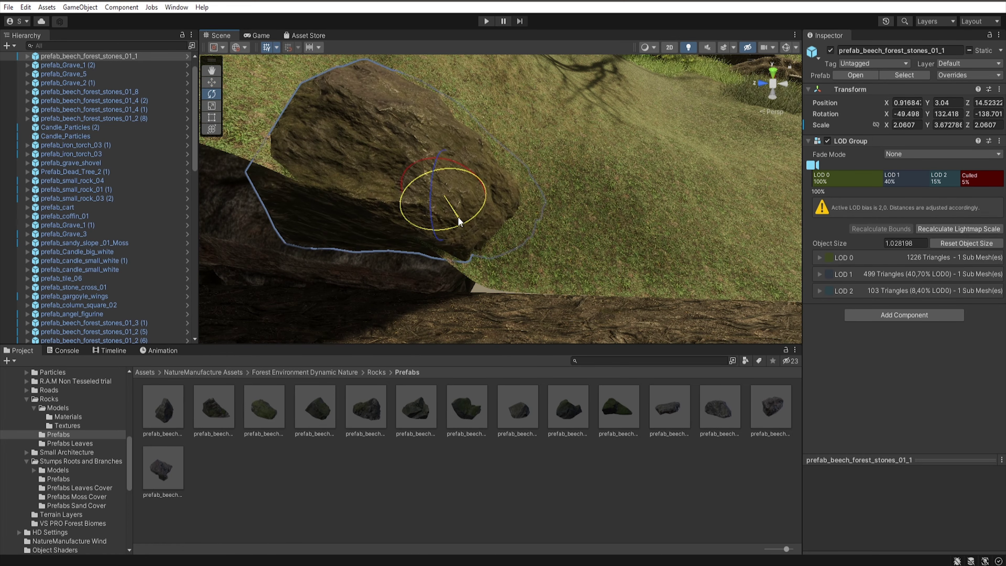
{"action": "left_click_drag", "start_coordinate": [459, 221], "coordinate": [451, 227]}
{"action": "key", "text": "w"}
{"action": "scroll", "coordinate": [471, 194], "scroll_direction": "down", "scroll_amount": 3}
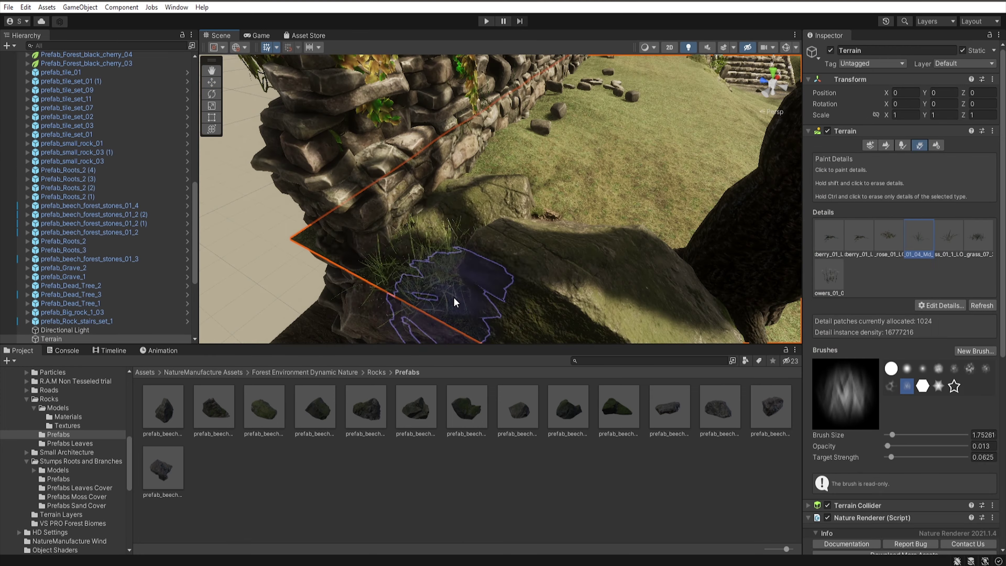
Drag a graveyard Props prefab onto the slope by the wall
{"action": "scroll", "coordinate": [66, 487], "scroll_direction": "down", "scroll_amount": 10}
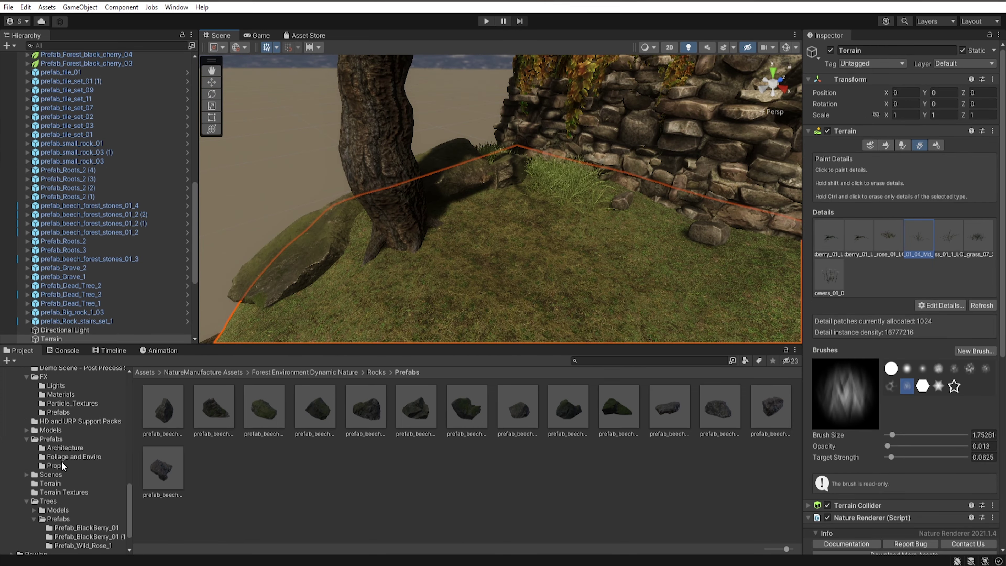
{"action": "left_click", "coordinate": [56, 499]}
{"action": "left_click_drag", "start_coordinate": [386, 455], "coordinate": [501, 214]}
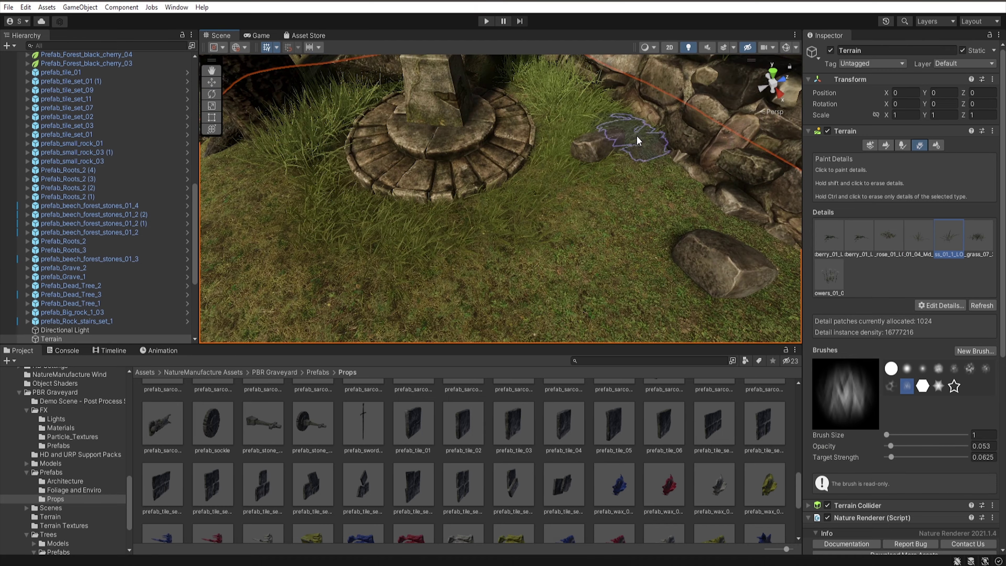
{"action": "right_click_drag", "start_coordinate": [521, 316], "coordinate": [329, 286]}
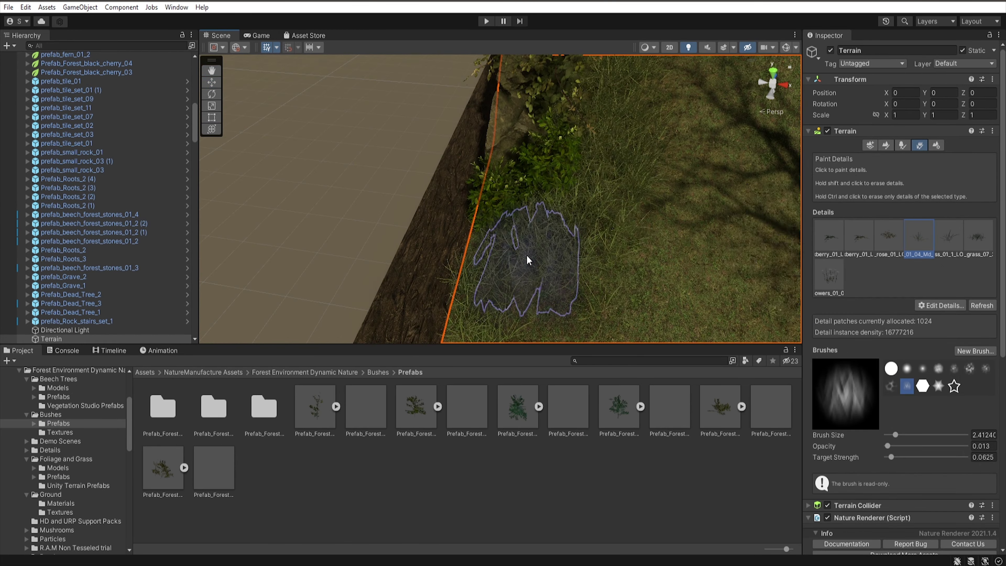
{"action": "right_click_drag", "start_coordinate": [450, 237], "coordinate": [524, 291]}
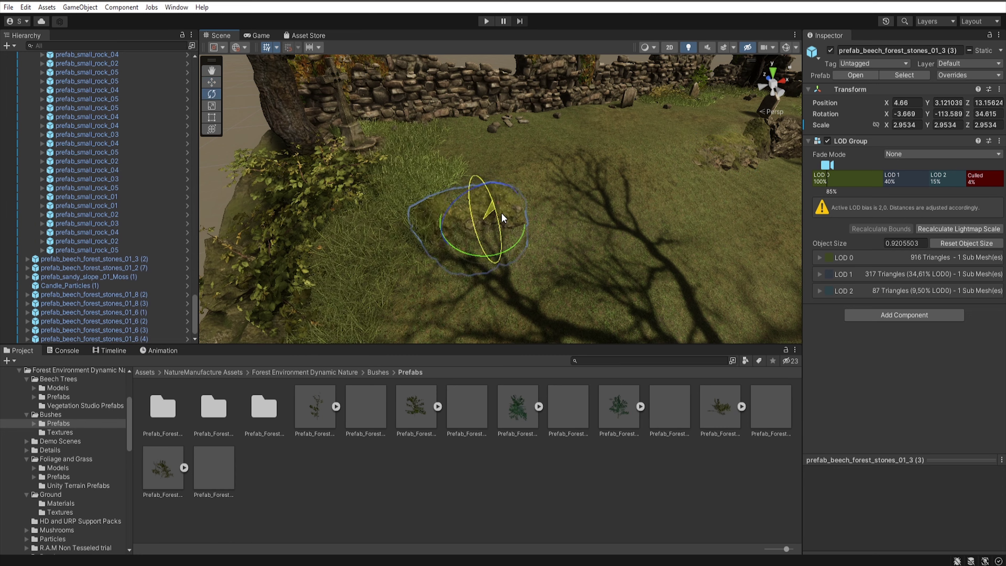
Place a Moss Cover patch on the grass and rotate it
{"action": "scroll", "coordinate": [92, 479], "scroll_direction": "down", "scroll_amount": 5}
{"action": "left_click", "coordinate": [79, 530]}
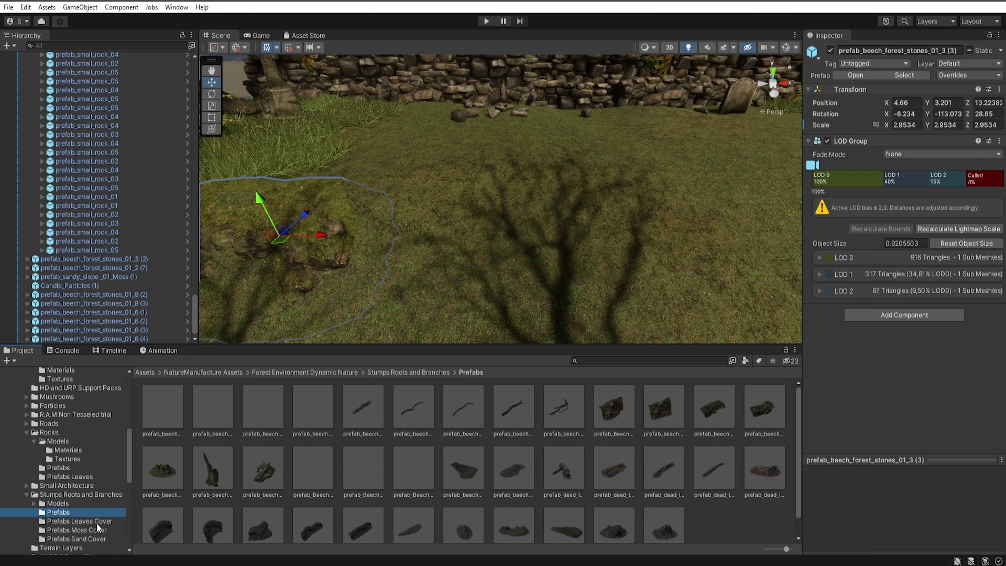
{"action": "mouse_move", "coordinate": [416, 406]}
{"action": "left_mouse_down"}
{"action": "mouse_move", "coordinate": [496, 250]}
{"action": "mouse_move", "coordinate": [494, 222]}
{"action": "left_mouse_up"}
{"action": "key", "text": "e"}
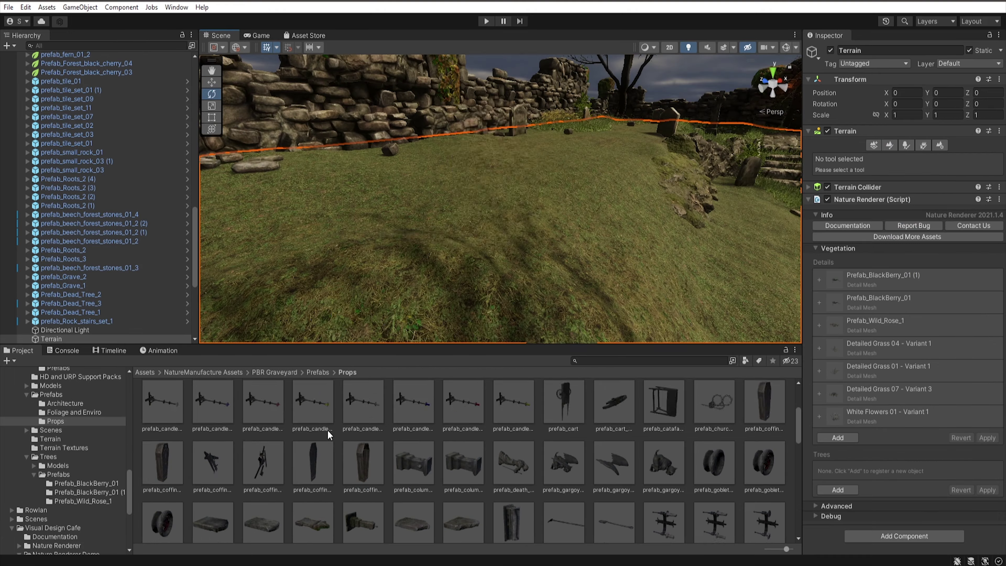
{"action": "scroll", "coordinate": [499, 187], "scroll_direction": "down", "scroll_amount": 5}
Delete the stray prefab_Grave_6 (1) copy and set the gargoyle on a new stone column
{"action": "key", "text": "Delete"}
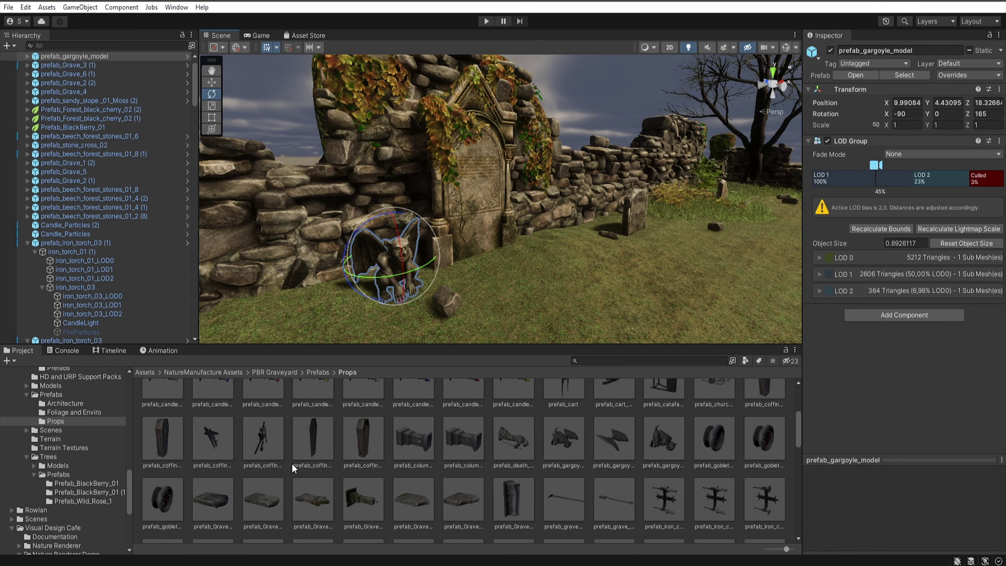
{"action": "scroll", "coordinate": [293, 468], "scroll_direction": "down", "scroll_amount": 3}
{"action": "scroll", "coordinate": [463, 417], "scroll_direction": "down", "scroll_amount": 3}
{"action": "scroll", "coordinate": [463, 417], "scroll_direction": "down", "scroll_amount": 3}
{"action": "scroll", "coordinate": [439, 467], "scroll_direction": "down", "scroll_amount": 3}
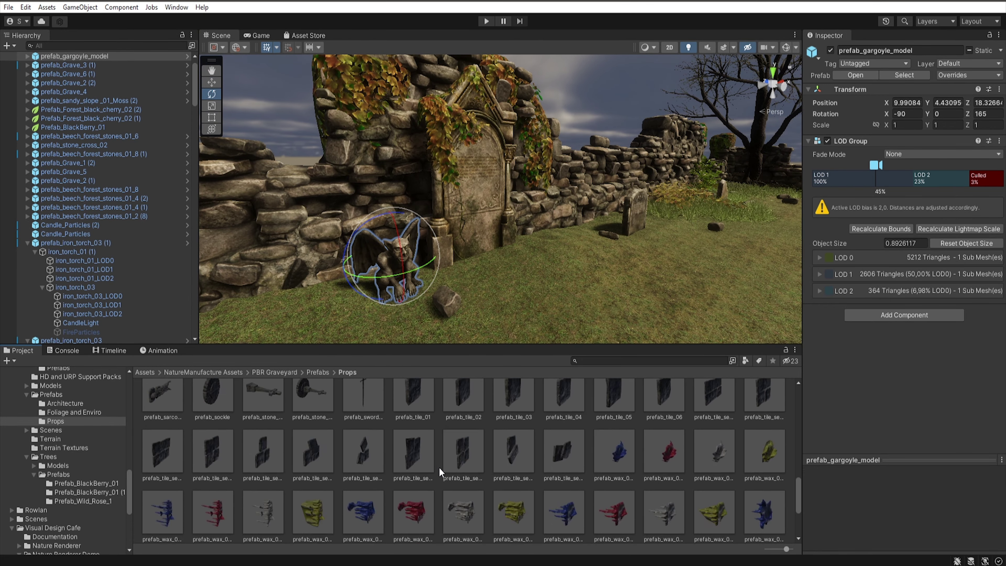
{"action": "scroll", "coordinate": [439, 467], "scroll_direction": "up", "scroll_amount": 10}
{"action": "mouse_move", "coordinate": [413, 422]}
{"action": "left_mouse_down"}
{"action": "mouse_move", "coordinate": [431, 254]}
{"action": "mouse_move", "coordinate": [426, 178]}
{"action": "mouse_move", "coordinate": [339, 193]}
{"action": "mouse_move", "coordinate": [396, 198]}
{"action": "left_mouse_up"}
Add gargoyle_without_wings and gargoyle_wings pieces to the scene and rotate them
{"action": "scroll", "coordinate": [408, 442], "scroll_direction": "up", "scroll_amount": 2}
{"action": "mouse_move", "coordinate": [408, 441]}
{"action": "left_mouse_down"}
{"action": "mouse_move", "coordinate": [526, 283]}
{"action": "mouse_move", "coordinate": [515, 280]}
{"action": "left_mouse_up"}
{"action": "key", "text": "e"}
{"action": "left_click_drag", "start_coordinate": [612, 495], "coordinate": [399, 237]}
{"action": "key", "text": "e"}
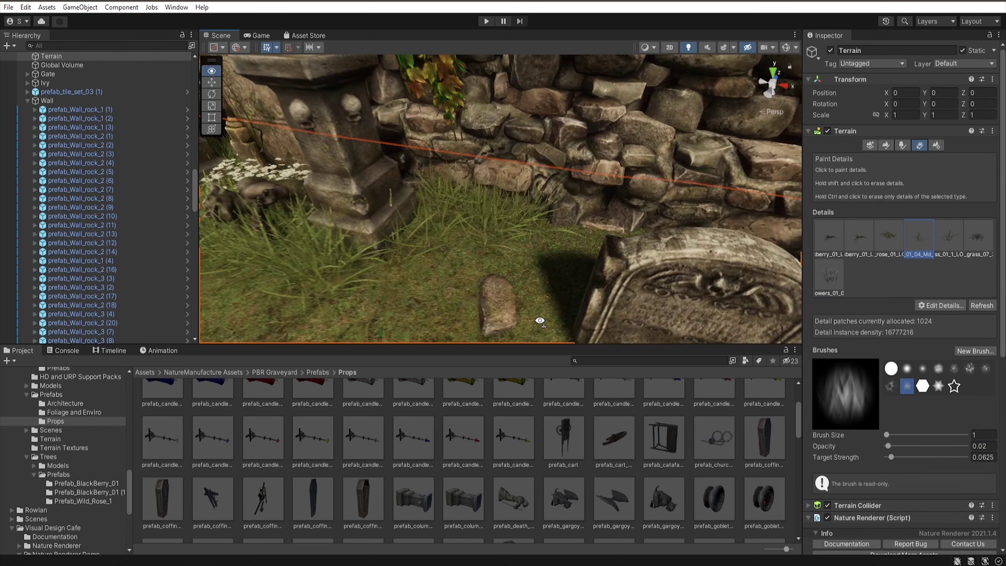
Drop a stone cross prefab among the graves
{"action": "right_click_drag", "start_coordinate": [549, 273], "coordinate": [604, 231]}
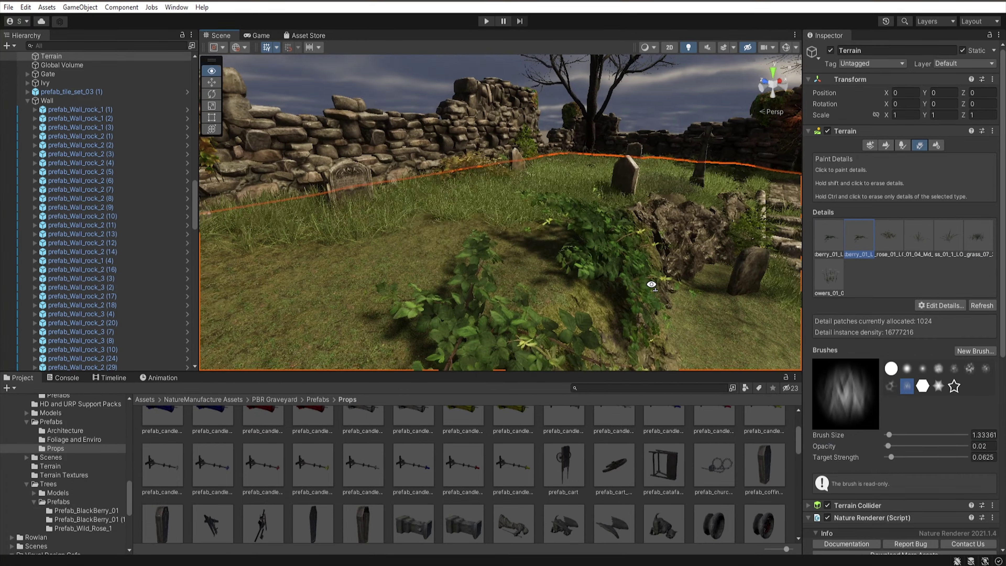
{"action": "scroll", "coordinate": [469, 475], "scroll_direction": "down", "scroll_amount": 5}
{"action": "scroll", "coordinate": [469, 475], "scroll_direction": "down", "scroll_amount": 5}
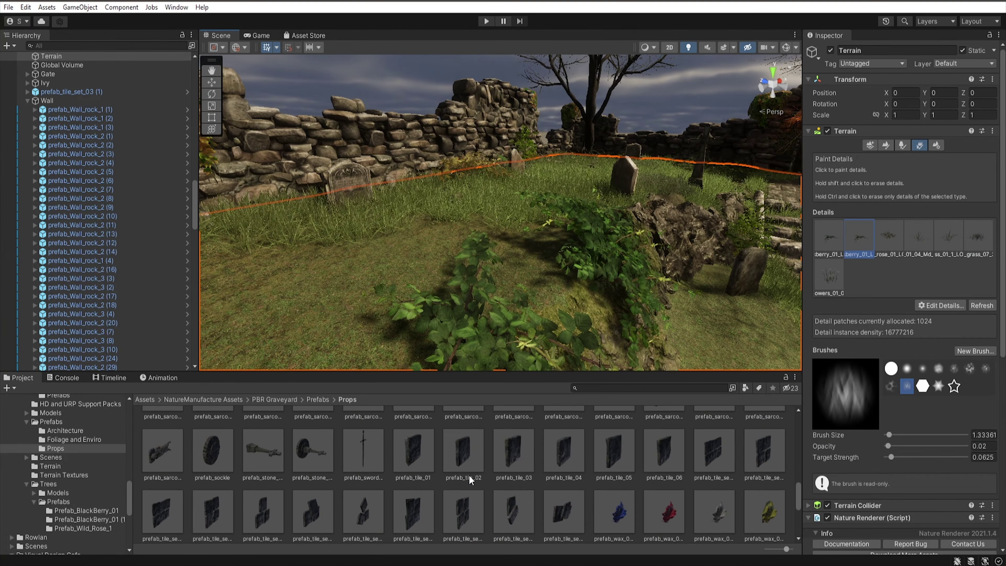
{"action": "left_click_drag", "start_coordinate": [469, 475], "coordinate": [543, 210]}
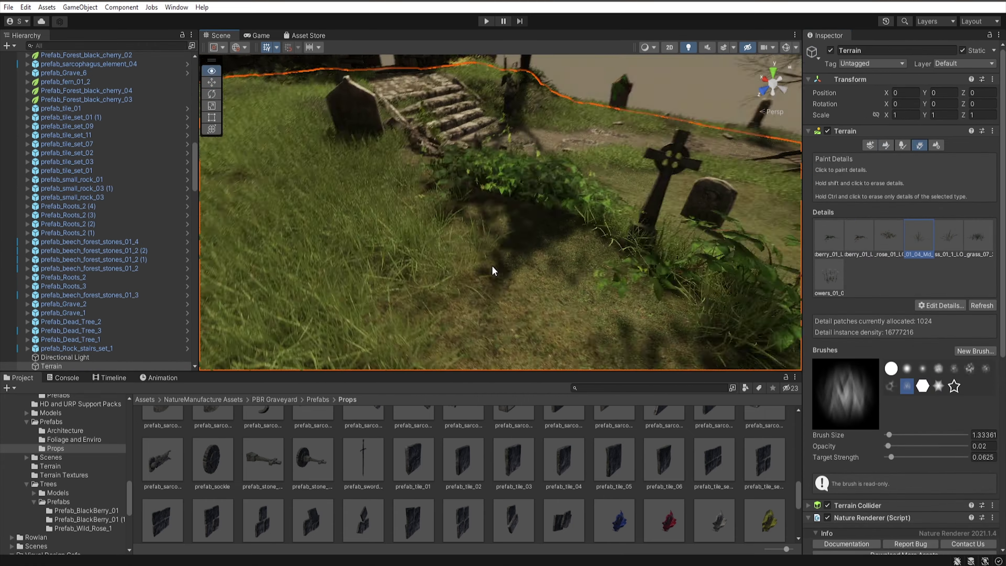
Switch the terrain tool to Paint Texture, then back to painting details
{"action": "left_click", "coordinate": [885, 145]}
{"action": "left_click", "coordinate": [903, 157]}
{"action": "left_click", "coordinate": [836, 183]}
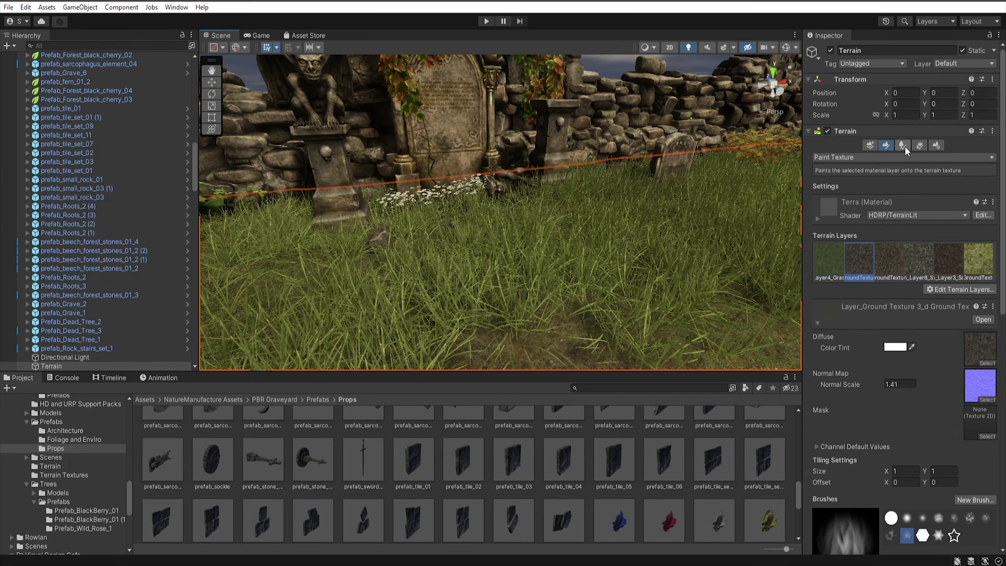
{"action": "left_click", "coordinate": [919, 145]}
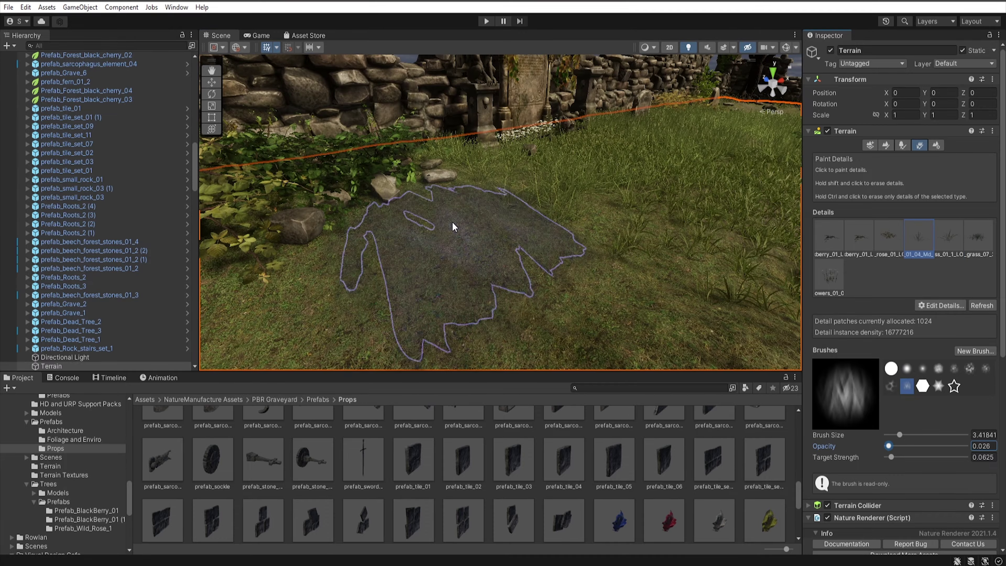
Place prefab_sarcophagus_element_02 in front of the gargoyle column
{"action": "scroll", "coordinate": [255, 492], "scroll_direction": "up", "scroll_amount": 5}
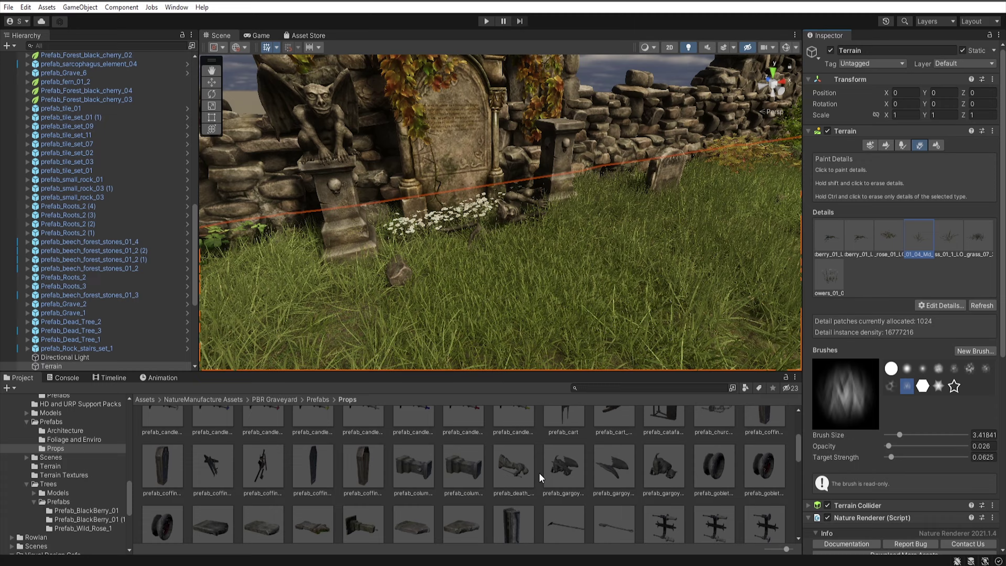
{"action": "scroll", "coordinate": [543, 493], "scroll_direction": "down", "scroll_amount": 5}
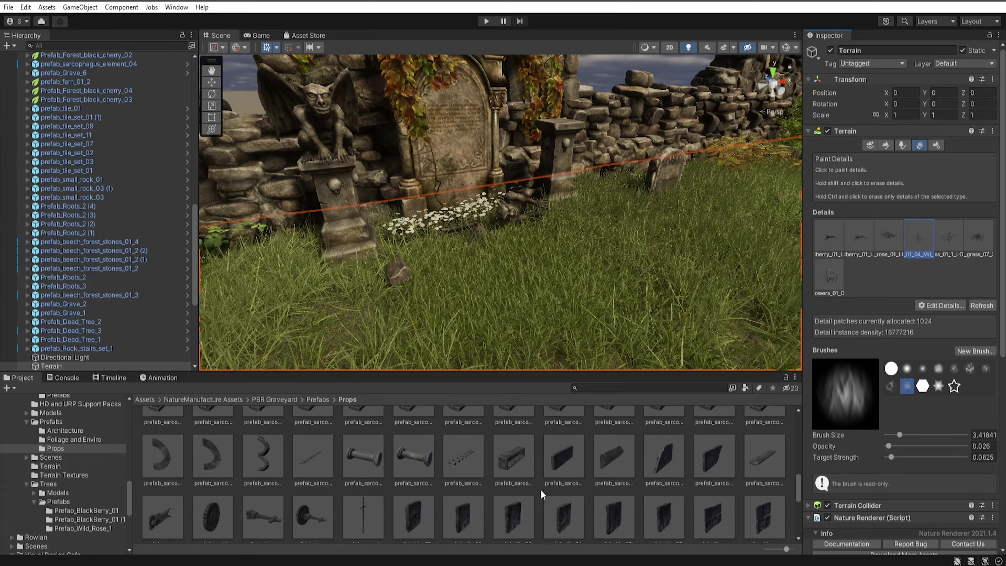
{"action": "left_click_drag", "start_coordinate": [644, 473], "coordinate": [523, 265]}
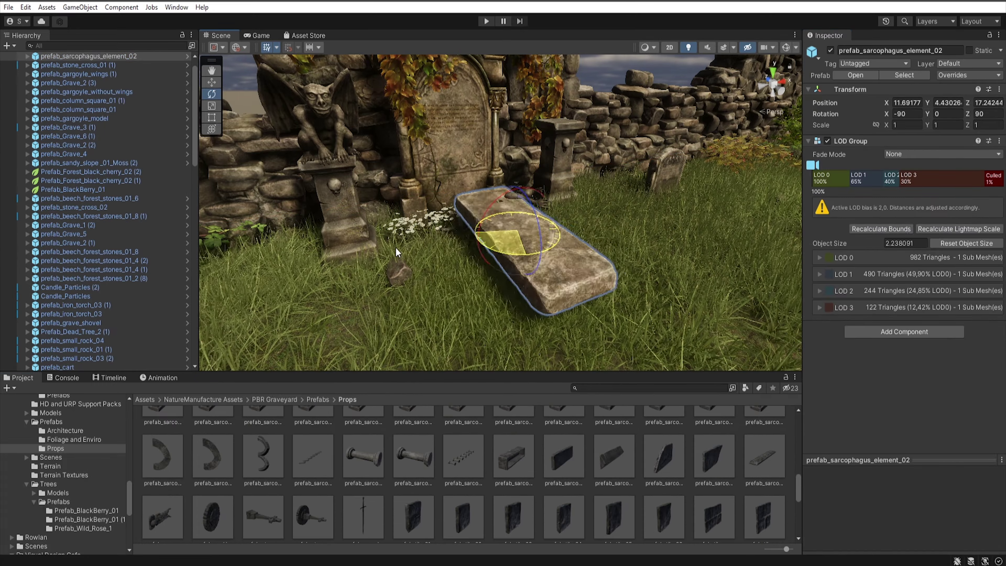
Set the wingless gargoyle on the sarcophagus slab and select the terrain
{"action": "left_click", "coordinate": [454, 165]}
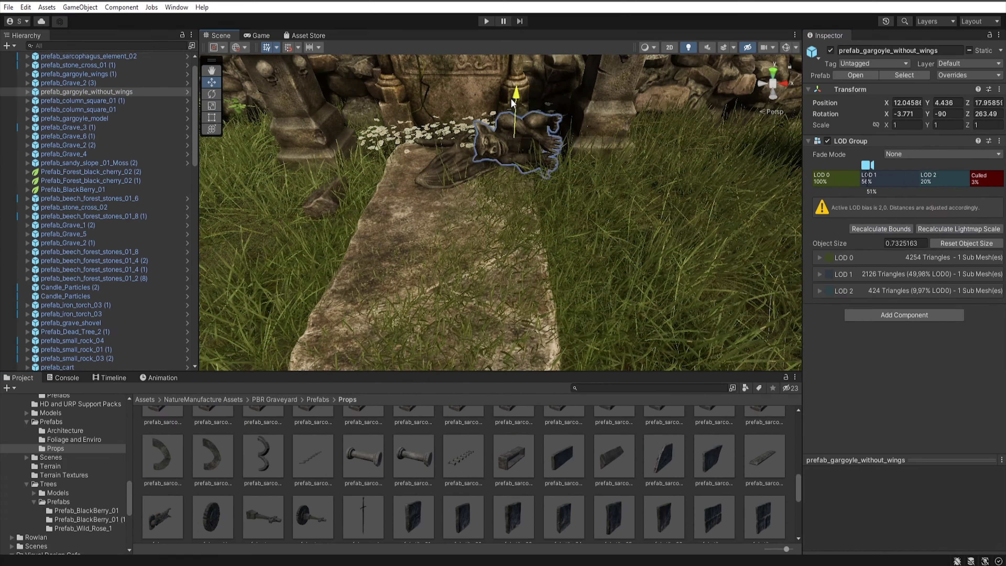
{"action": "left_click", "coordinate": [410, 256]}
{"action": "left_click_drag", "start_coordinate": [404, 214], "coordinate": [418, 263], "text": "alt"}
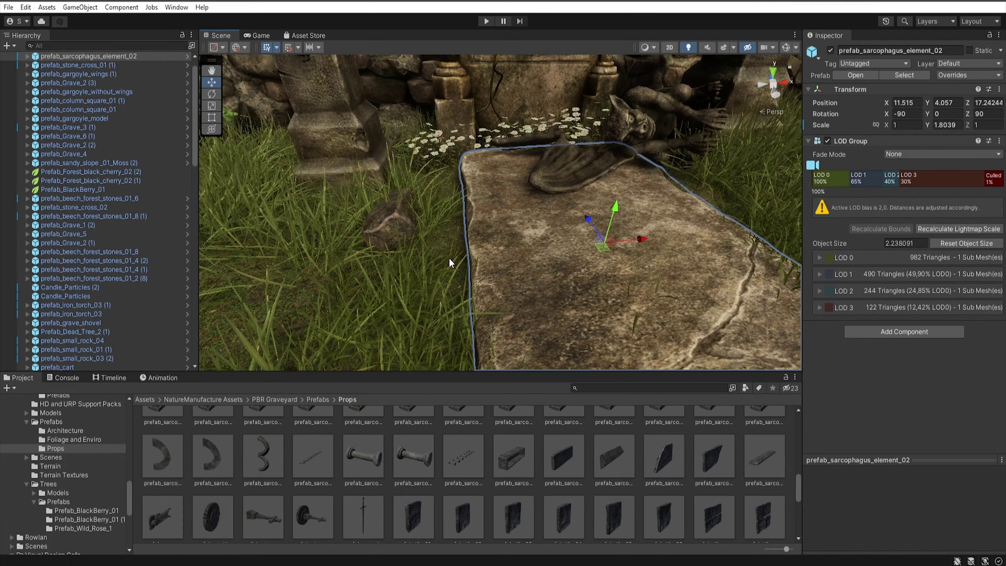
{"action": "left_click", "coordinate": [449, 262]}
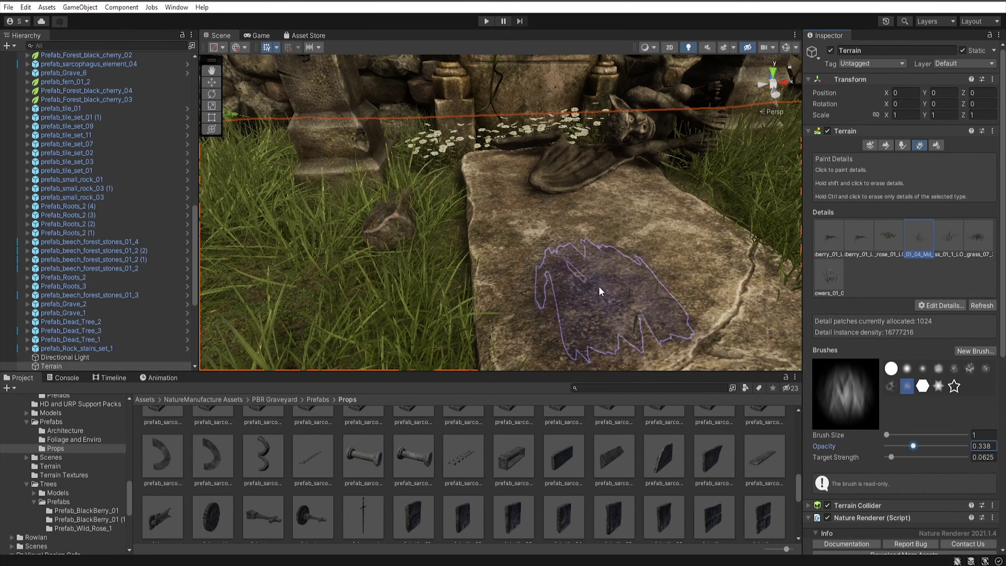
{"action": "mouse_move", "coordinate": [606, 303]}
{"action": "left_mouse_down", "text": "alt"}
{"action": "mouse_move", "coordinate": [297, 255]}
{"action": "mouse_move", "coordinate": [528, 326]}
{"action": "mouse_move", "coordinate": [554, 158]}
{"action": "left_mouse_up", "text": "alt"}
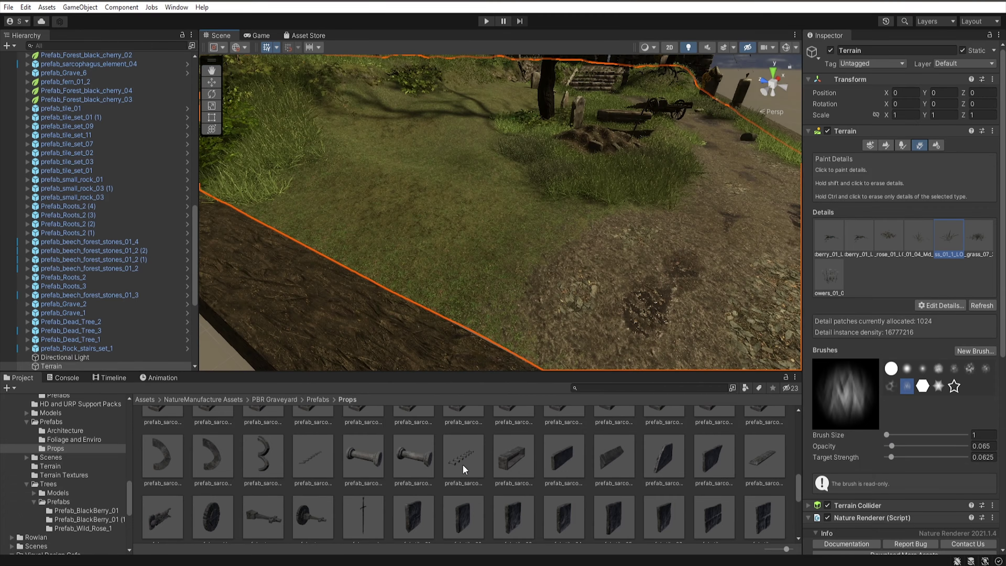
Drop prefab_Grave_4 onto the grass and switch the terrain to Paint Texture
{"action": "left_click_drag", "start_coordinate": [514, 478], "coordinate": [526, 263]}
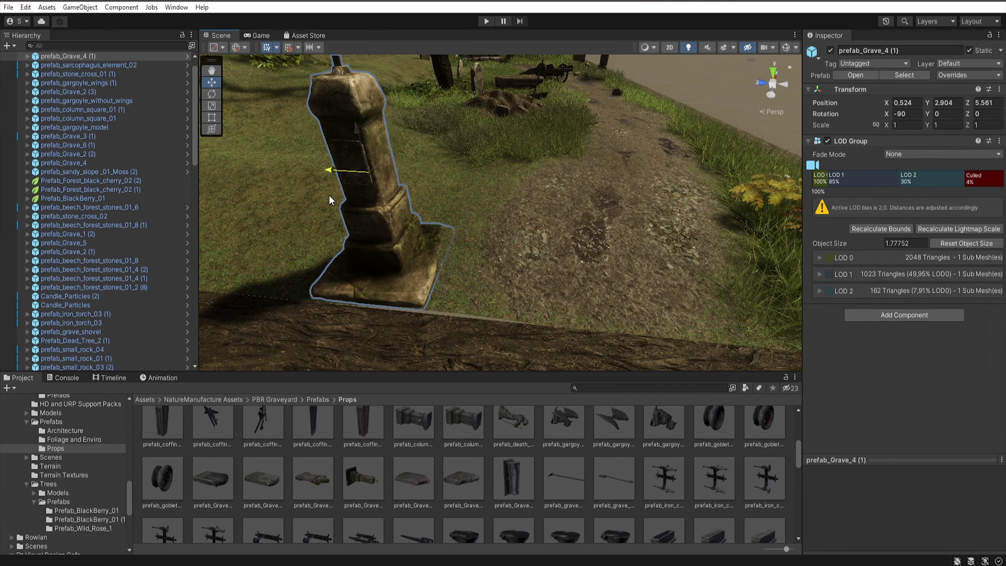
{"action": "left_click", "coordinate": [426, 281]}
{"action": "mouse_move", "coordinate": [427, 281]}
{"action": "left_mouse_down", "text": "alt"}
{"action": "mouse_move", "coordinate": [538, 284]}
{"action": "mouse_move", "coordinate": [566, 329]}
{"action": "mouse_move", "coordinate": [620, 248]}
{"action": "mouse_move", "coordinate": [707, 281]}
{"action": "left_mouse_up", "text": "alt"}
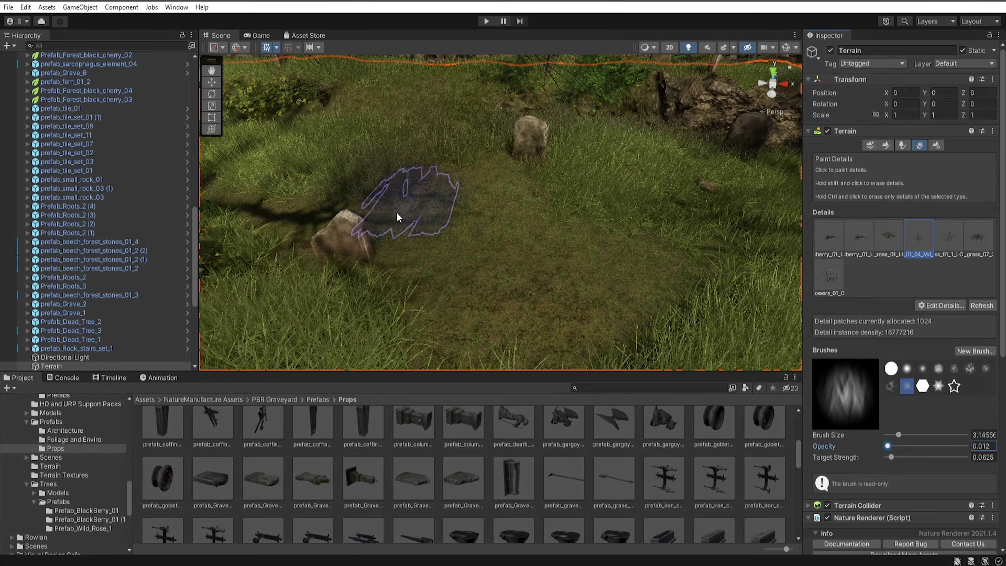
{"action": "left_click_drag", "start_coordinate": [398, 217], "coordinate": [561, 292], "text": "alt"}
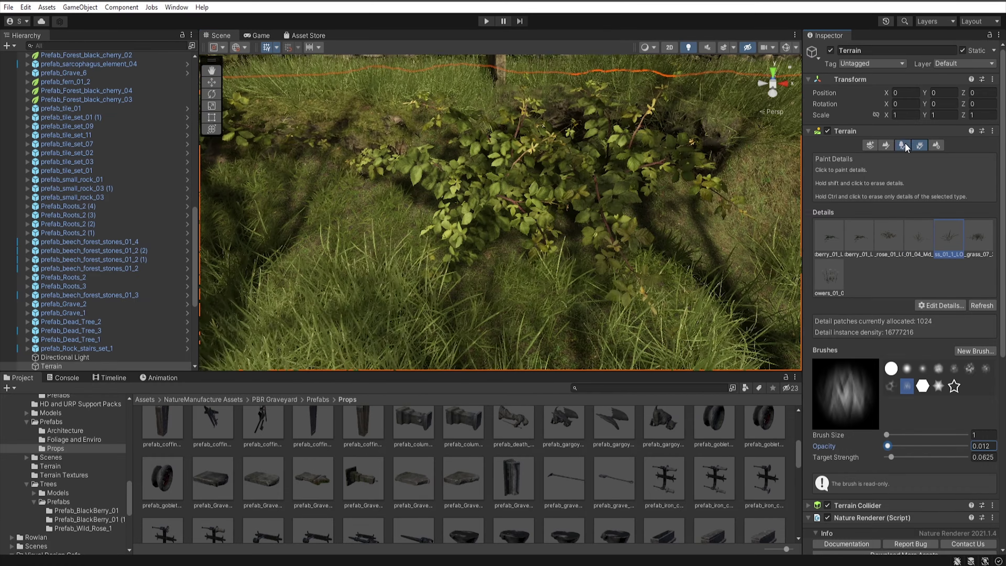
{"action": "left_click", "coordinate": [886, 145]}
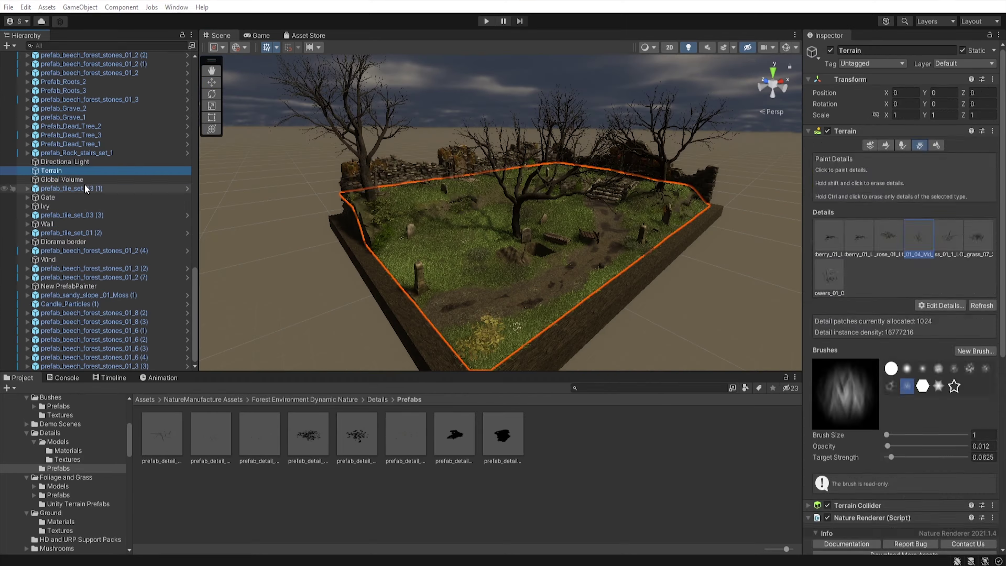
Set the Global Volume fog attenuation distance to 45.86
{"action": "left_click", "coordinate": [85, 179]}
{"action": "scroll", "coordinate": [903, 317], "scroll_direction": "down", "scroll_amount": 10}
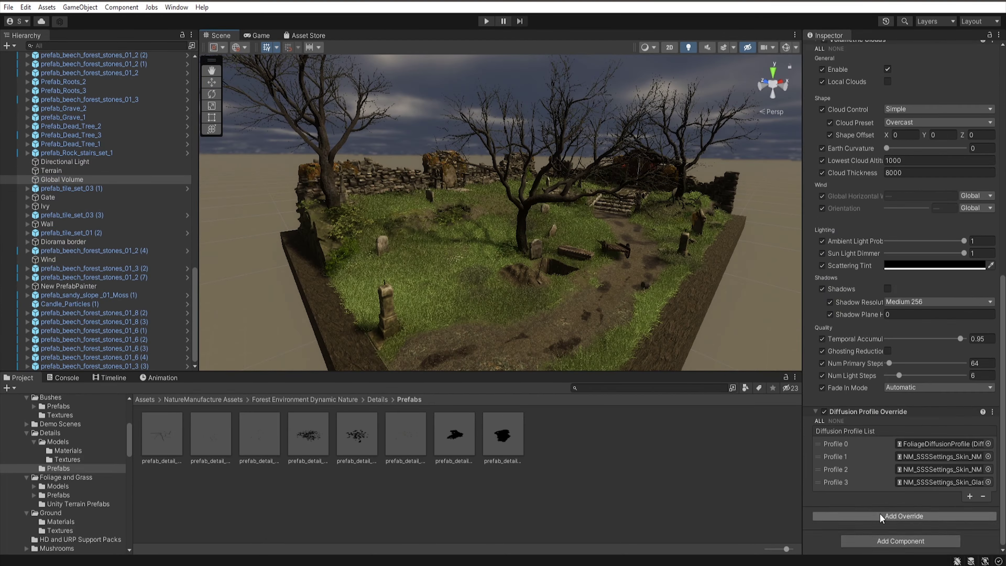
{"action": "left_click_drag", "start_coordinate": [555, 238], "coordinate": [632, 259], "text": "alt"}
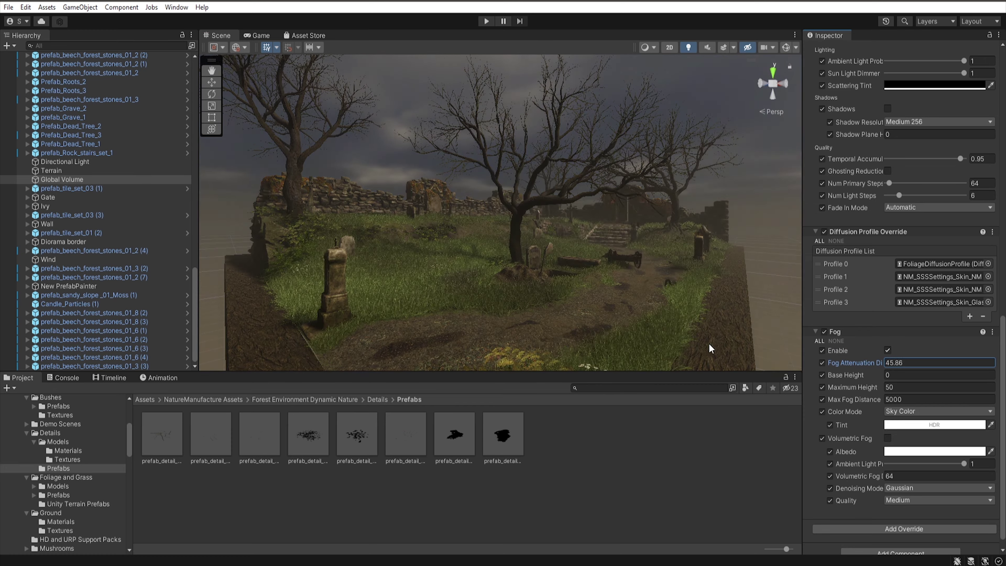
{"action": "scroll", "coordinate": [95, 198], "scroll_direction": "up", "scroll_amount": 3}
Rotate the Directional Light to X 6.2, Y 22.8 for a low dusk sun
{"action": "left_click", "coordinate": [65, 215]}
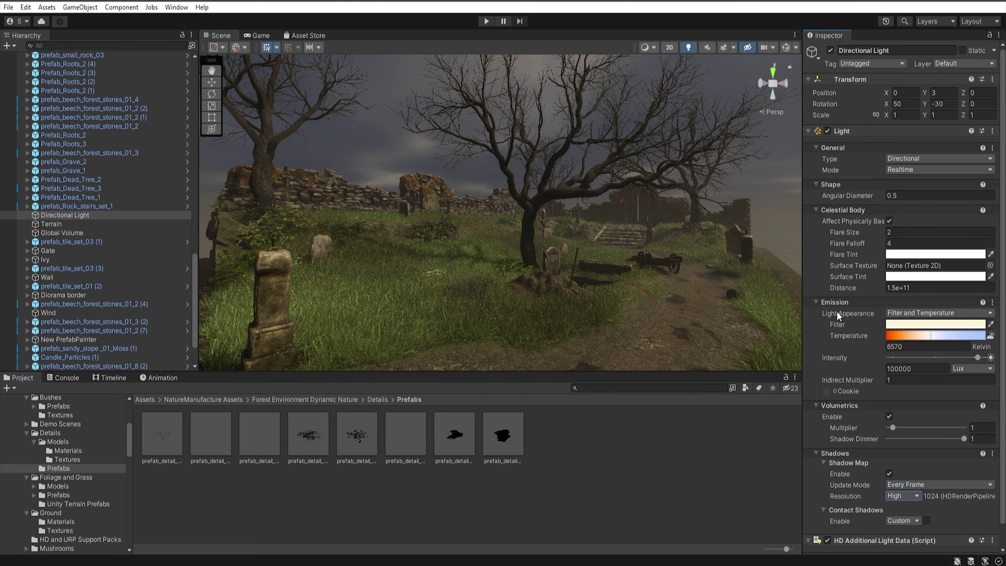
{"action": "left_click_drag", "start_coordinate": [886, 103], "coordinate": [848, 115]}
{"action": "left_click_drag", "start_coordinate": [476, 277], "coordinate": [534, 289], "text": "alt"}
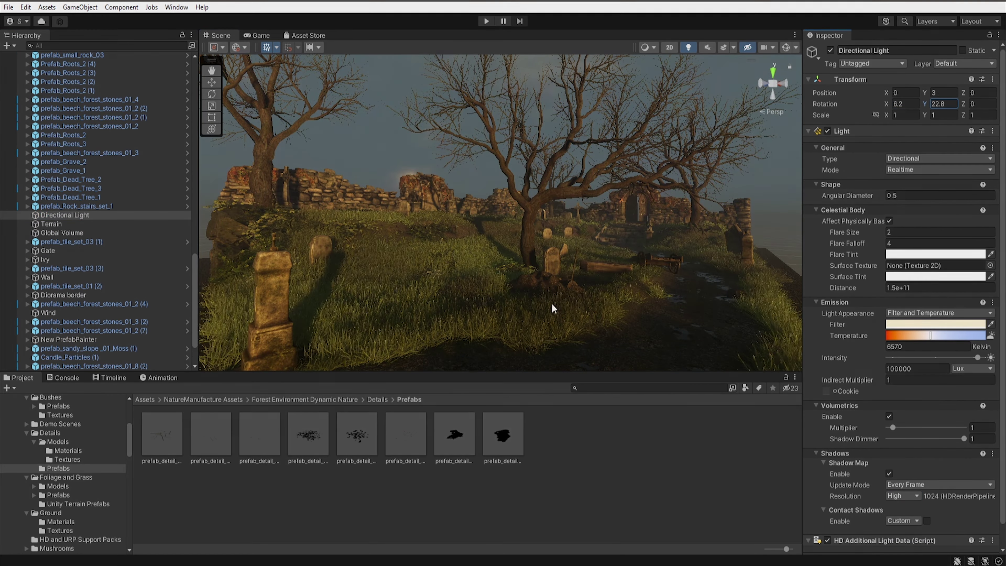